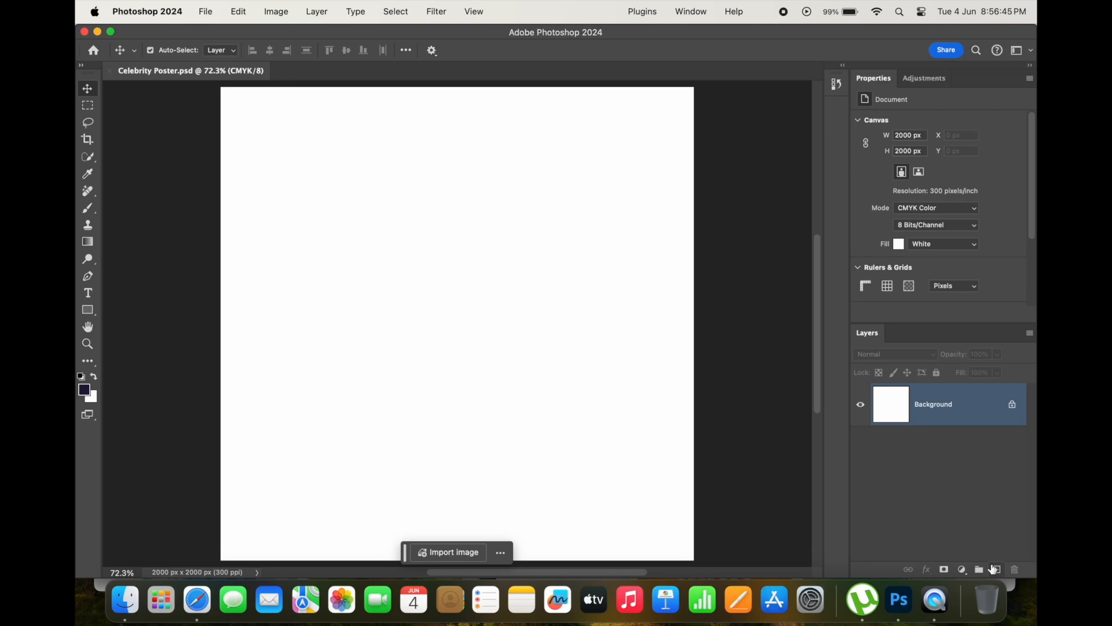
# Add a new layer filled with black (000000) above the white background and save the poster file
pyautogui.click(996, 570)
pyautogui.hotkey('alt', 'BackSpace')
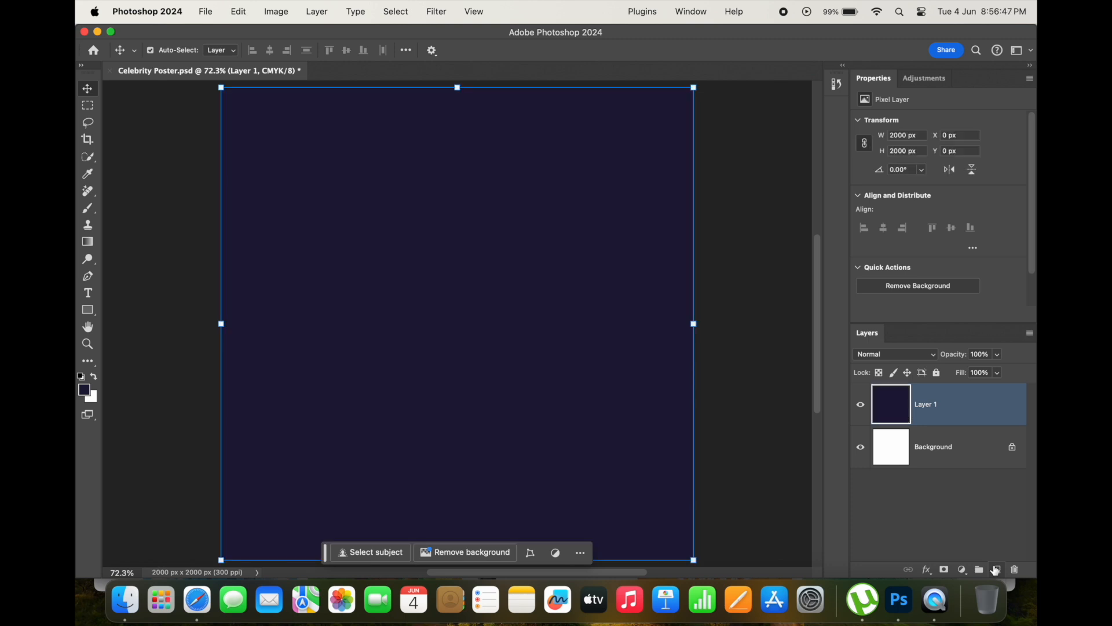
pyautogui.click(85, 393)
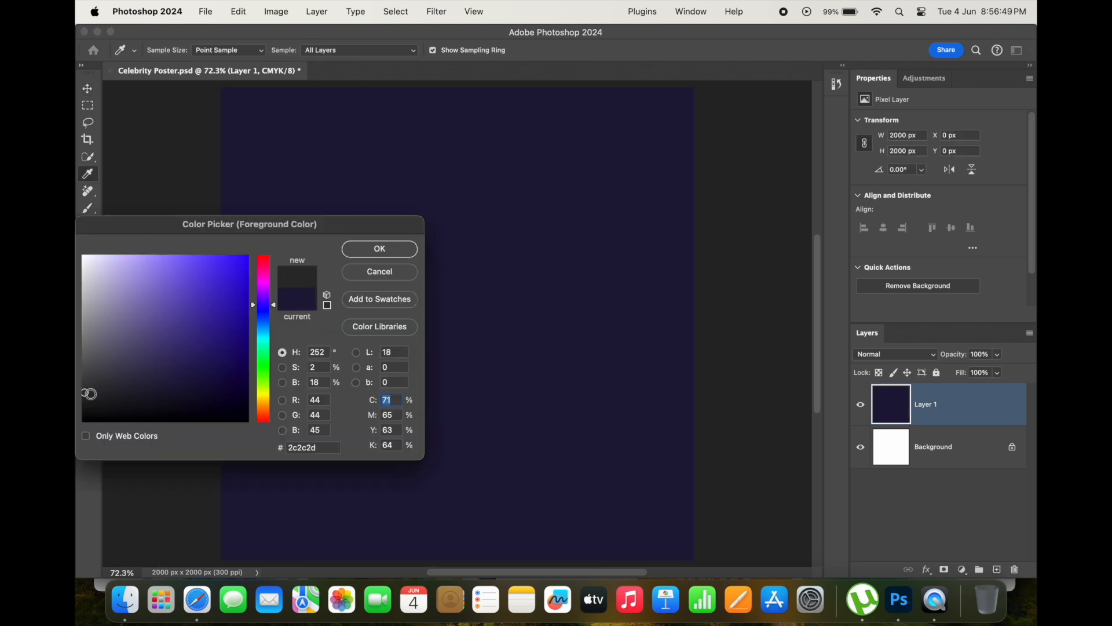
pyautogui.moveTo(181, 381); pyautogui.dragTo(180, 432)
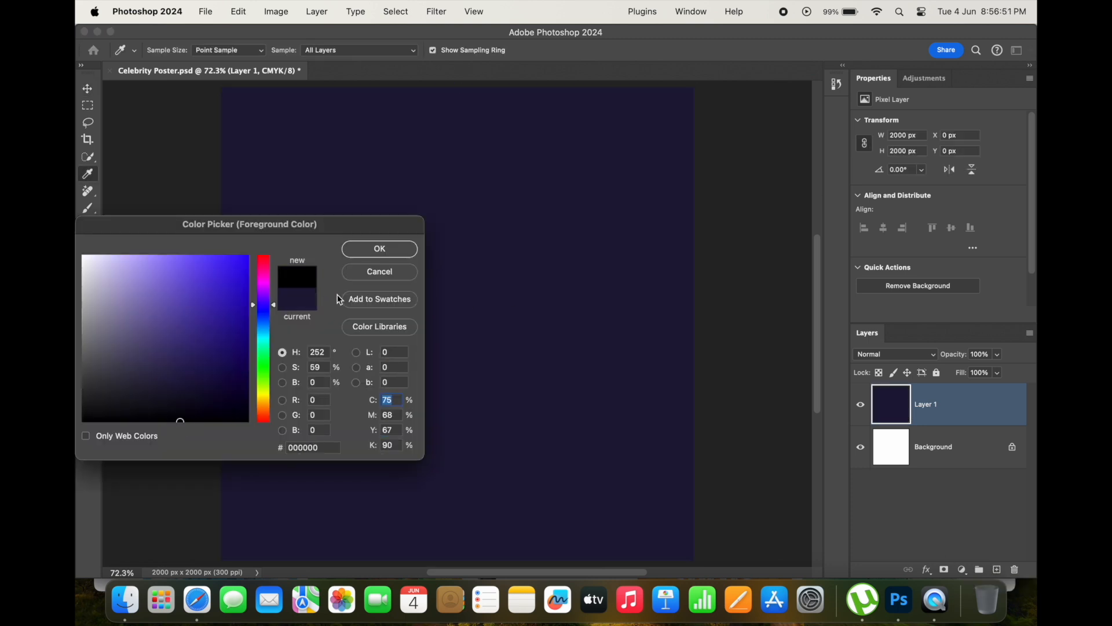
pyautogui.click(377, 249)
pyautogui.hotkey('alt', 'BackSpace')
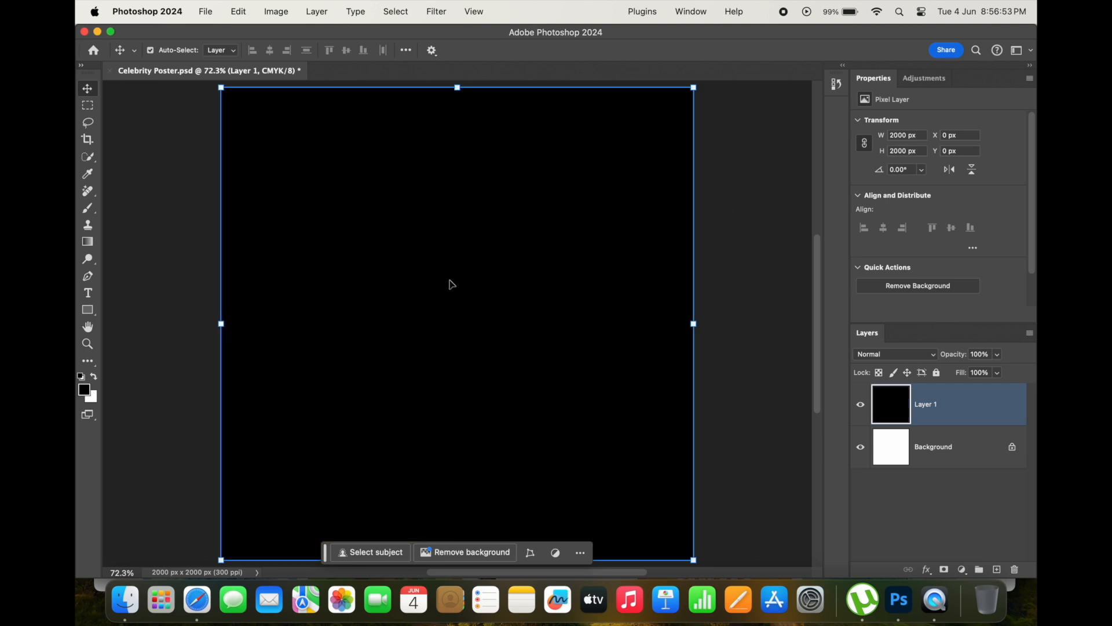
pyautogui.click(743, 177)
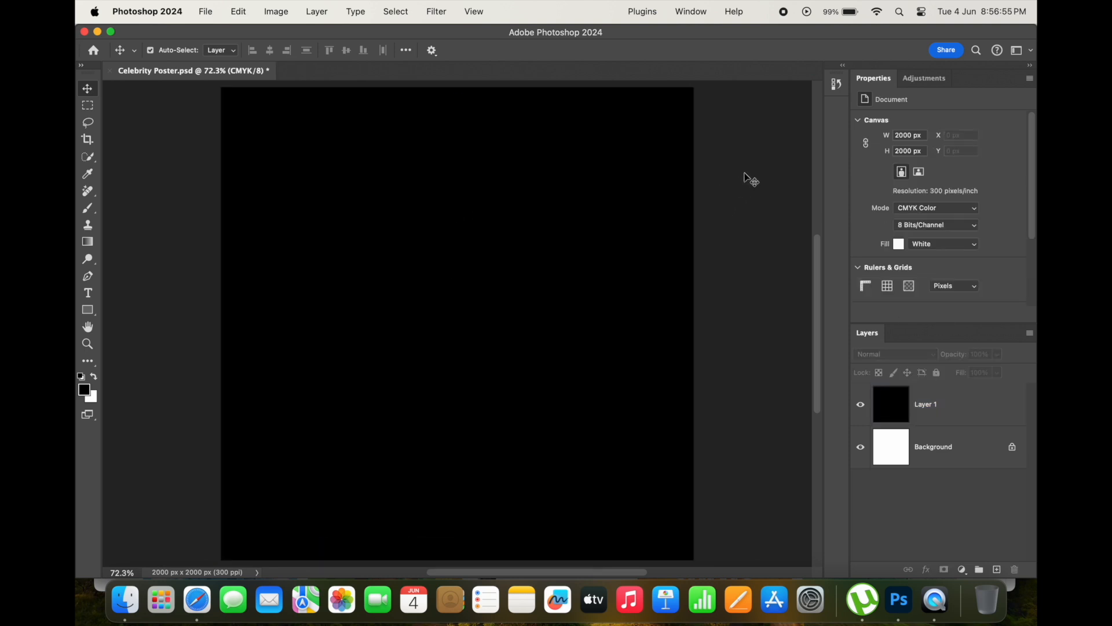
pyautogui.press('super+s')
pyautogui.click(715, 261)
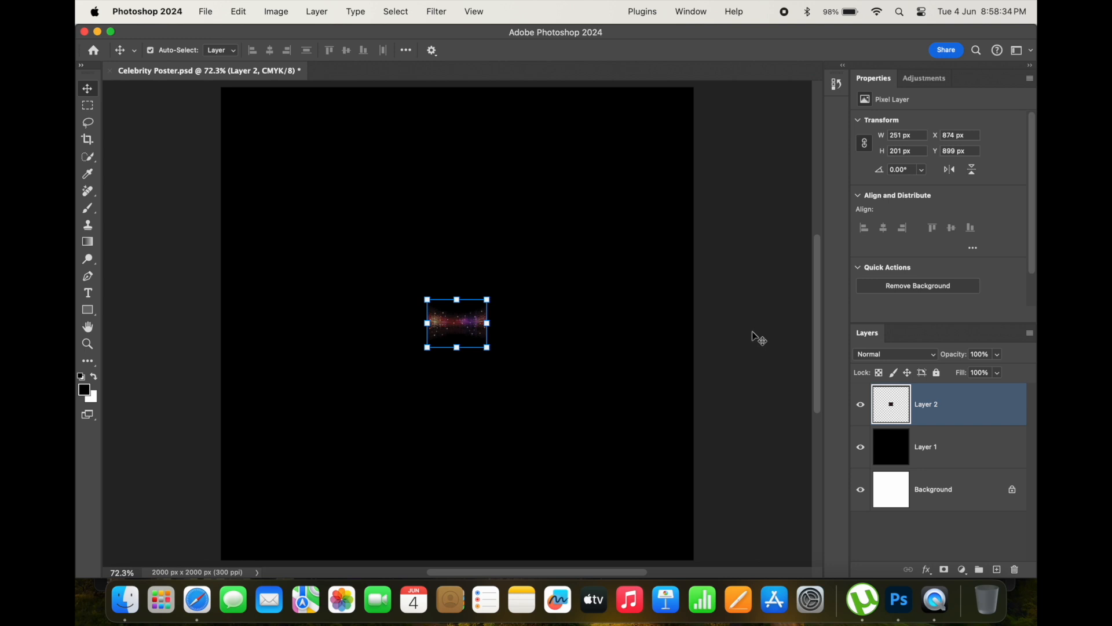
# Enlarge the small coloured-lights image to about 2196 × 1758 px so it spans the canvas width
pyautogui.keyDown('shift'); pyautogui.click(537, 361); pyautogui.keyUp('shift')
pyautogui.moveTo(489, 347); pyautogui.dragTo(770, 574)
pyautogui.moveTo(682, 432); pyautogui.dragTo(545, 241)
pyautogui.moveTo(642, 388); pyautogui.dragTo(807, 523)
pyautogui.moveTo(696, 392); pyautogui.dragTo(599, 386)
pyautogui.press('Return')
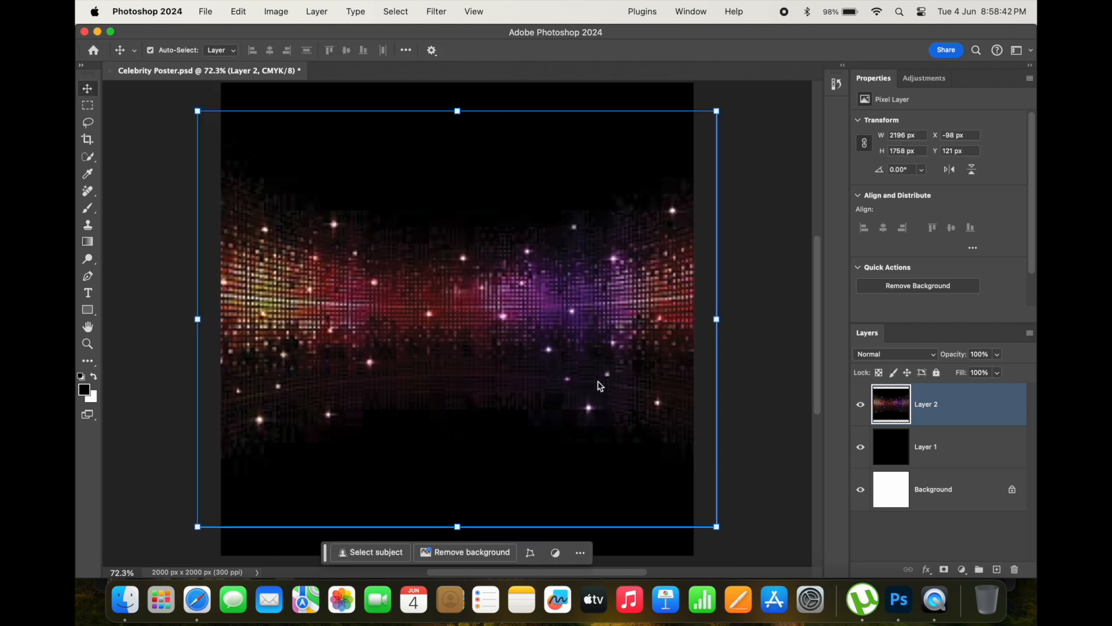
# Move the coloured-lights image up to about X -98 px, Y -176 px on the canvas
pyautogui.press('super+minus')
pyautogui.moveTo(602, 383); pyautogui.dragTo(566, 288)
pyautogui.click(718, 318)
pyautogui.moveTo(626, 267); pyautogui.dragTo(649, 266)
pyautogui.click(726, 269)
pyautogui.click(728, 270)
pyautogui.press('Return')
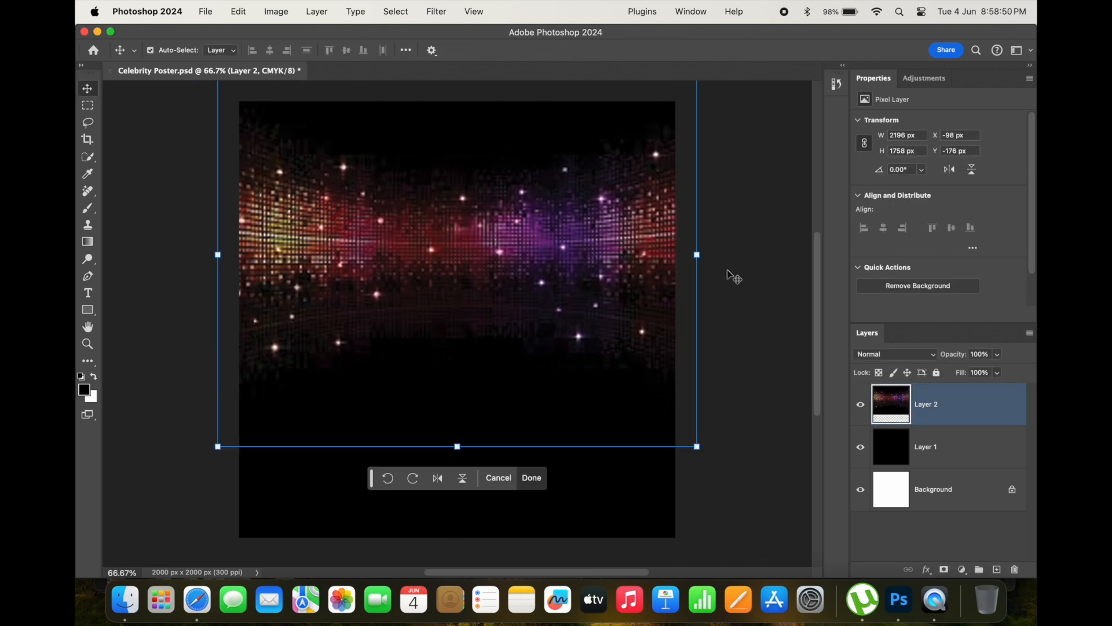
# Apply a Lens Blur to the coloured-lights layer and deselect it
pyautogui.click(399, 14)
pyautogui.moveTo(429, 15)
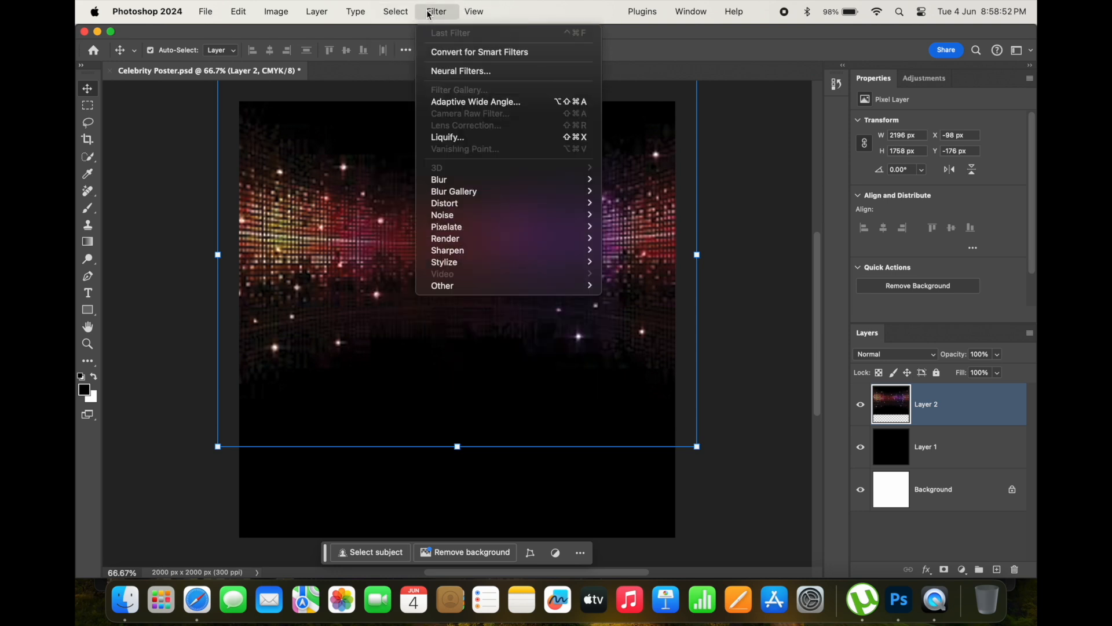
pyautogui.moveTo(467, 179)
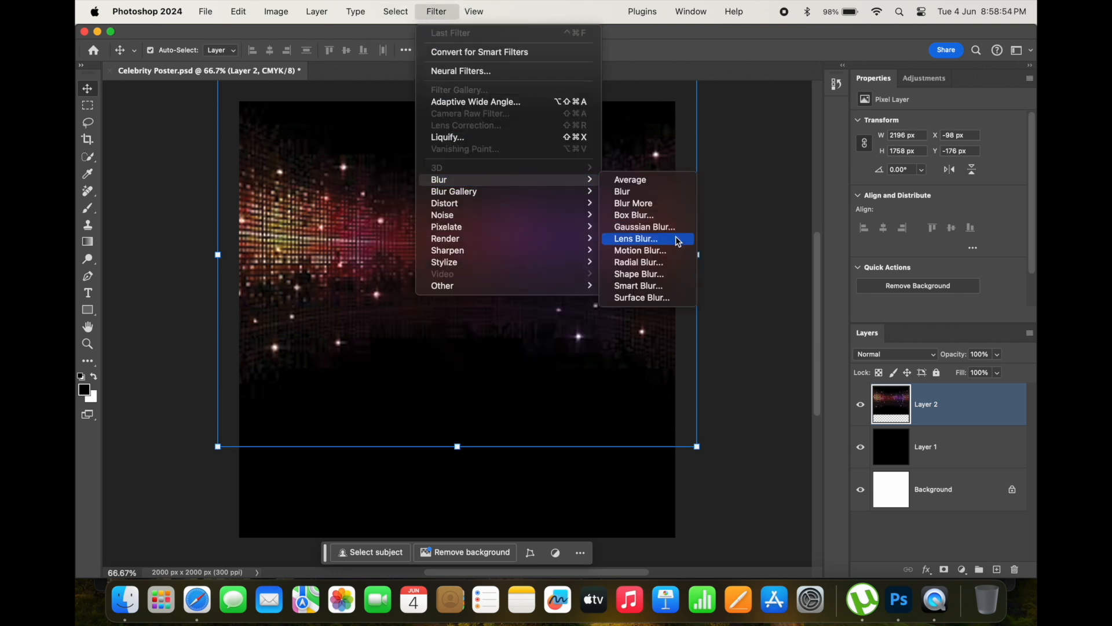
pyautogui.click(677, 237)
pyautogui.moveTo(490, 332); pyautogui.dragTo(484, 329)
pyautogui.click(619, 159)
pyautogui.press('v')
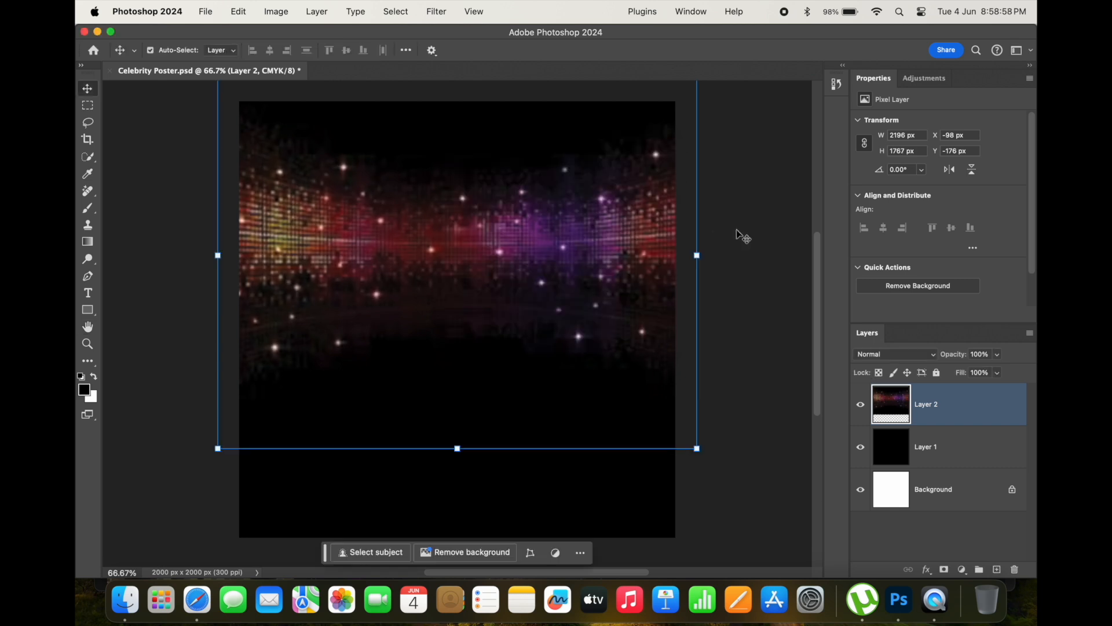
pyautogui.click(738, 234)
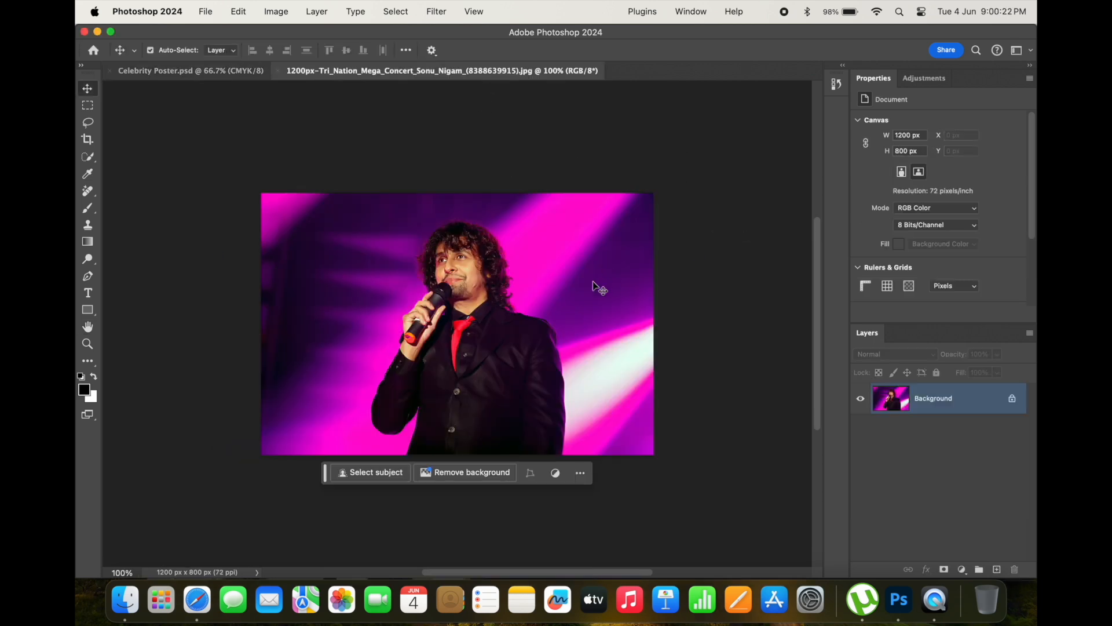
# Cut the singer out of the concert photo with Select and Mask, outputting the selection as a layer mask
pyautogui.click(356, 11)
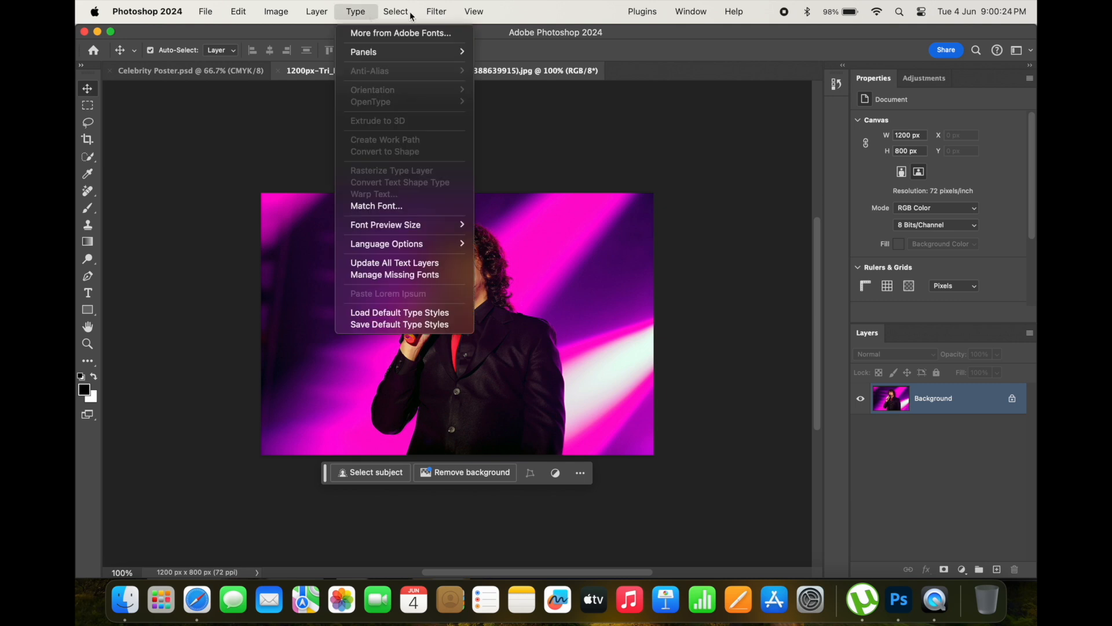
pyautogui.moveTo(396, 11)
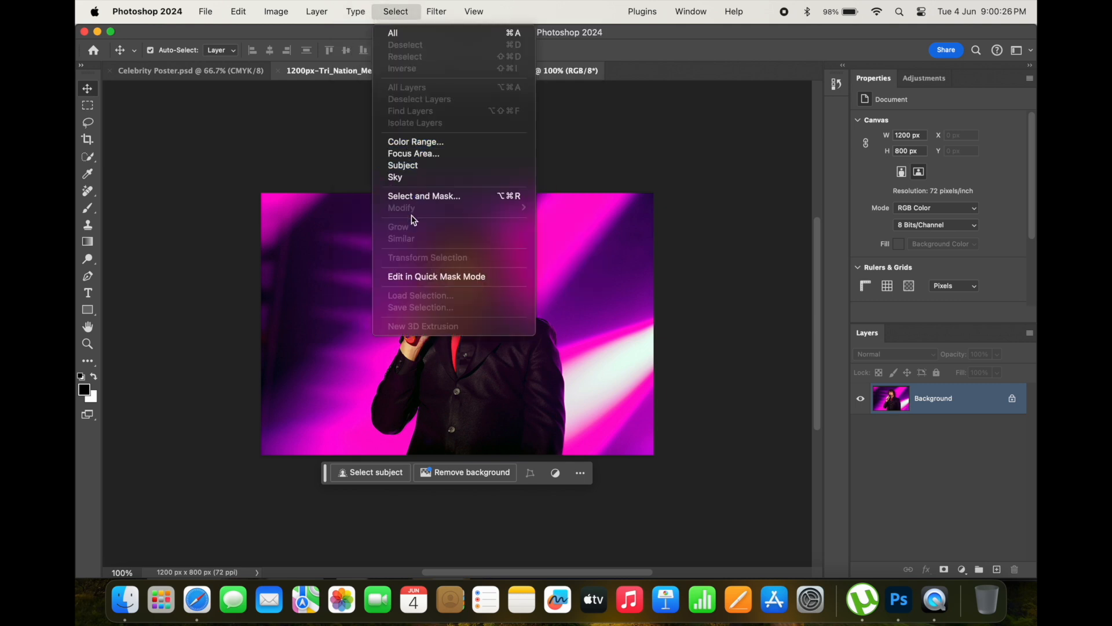
pyautogui.click(414, 197)
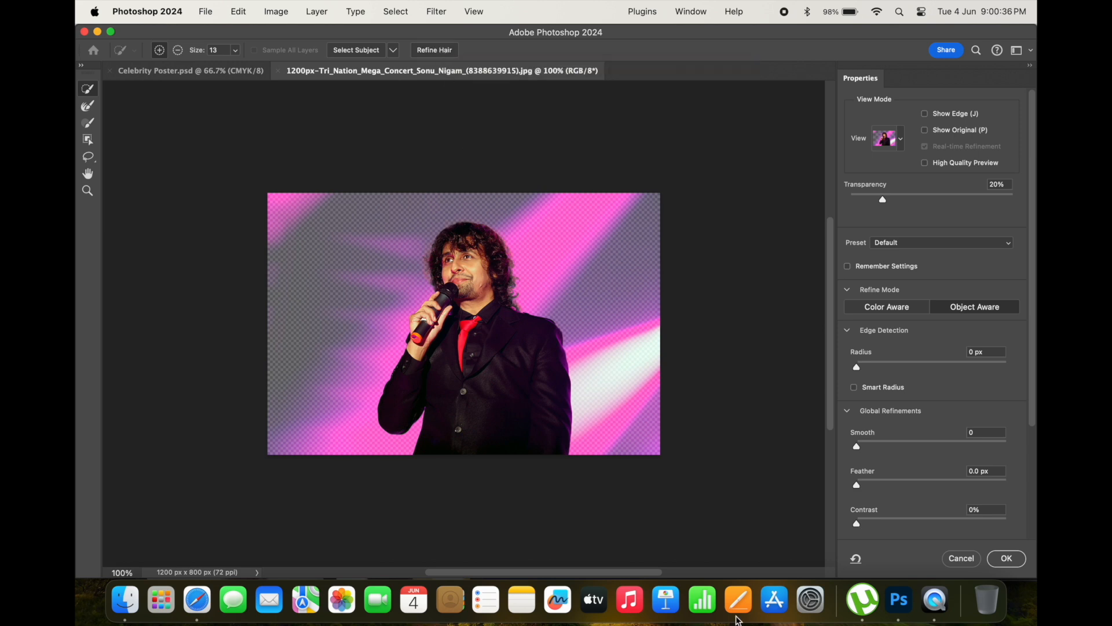
pyautogui.click(1019, 559)
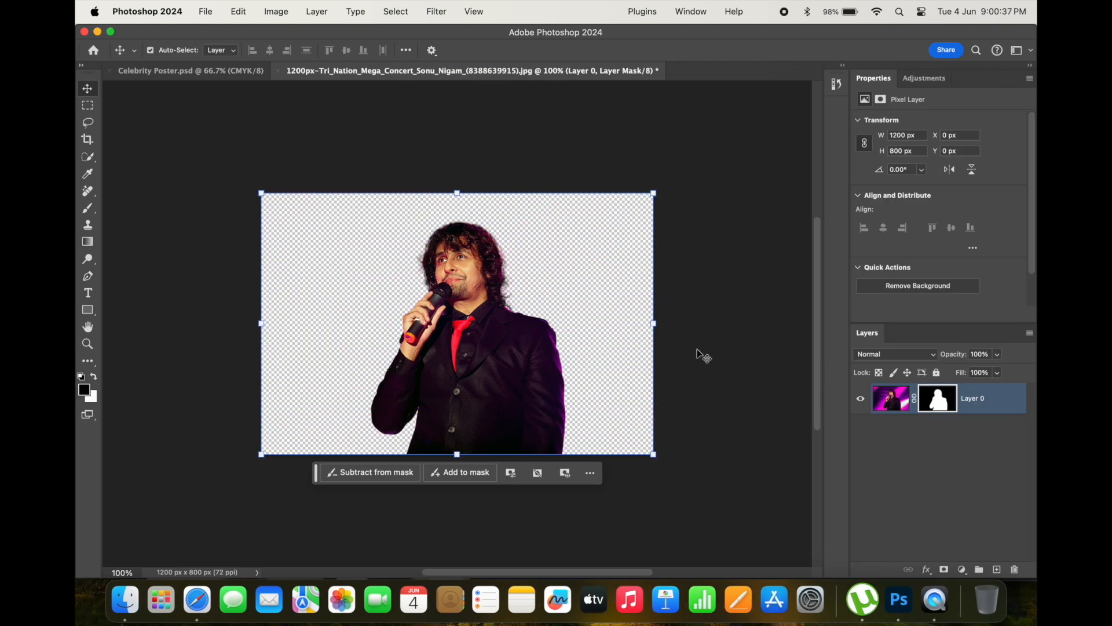
pyautogui.click(733, 312)
# Place the masked singer in Celebrity Poster.psd above the lights and convert that layer to a smart object
pyautogui.moveTo(523, 309); pyautogui.dragTo(476, 289)
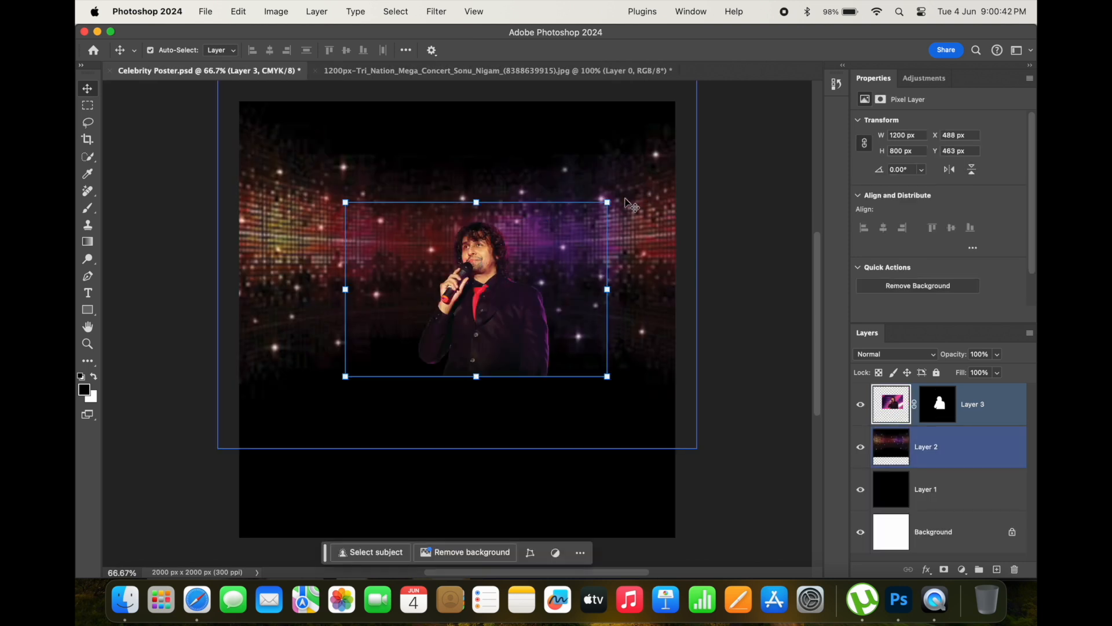
pyautogui.click(985, 409)
pyautogui.rightClick(990, 414)
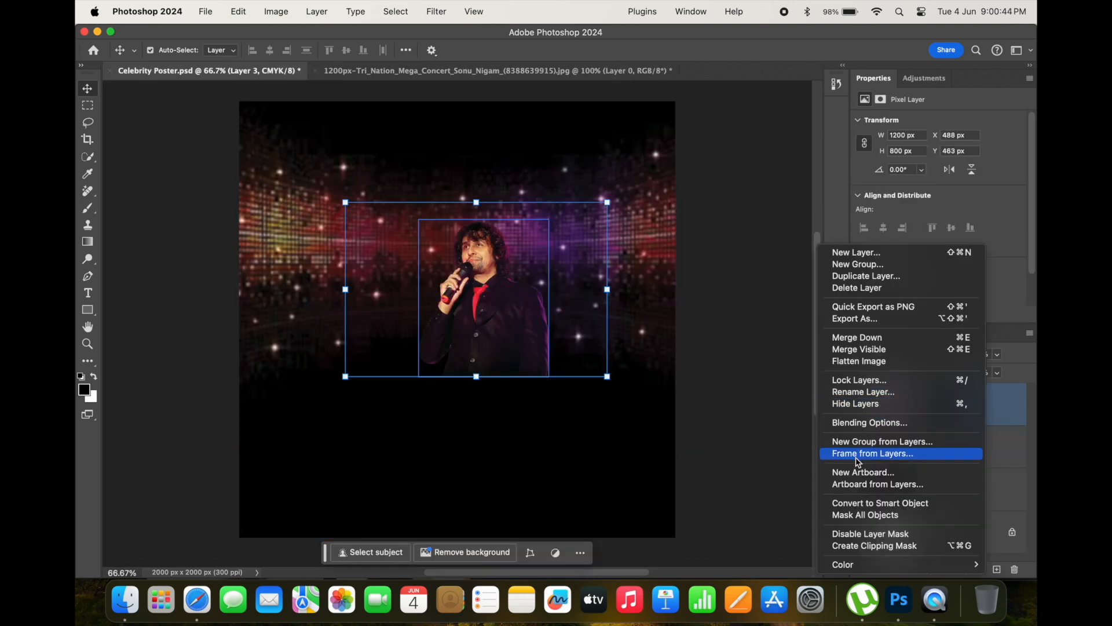
pyautogui.click(856, 504)
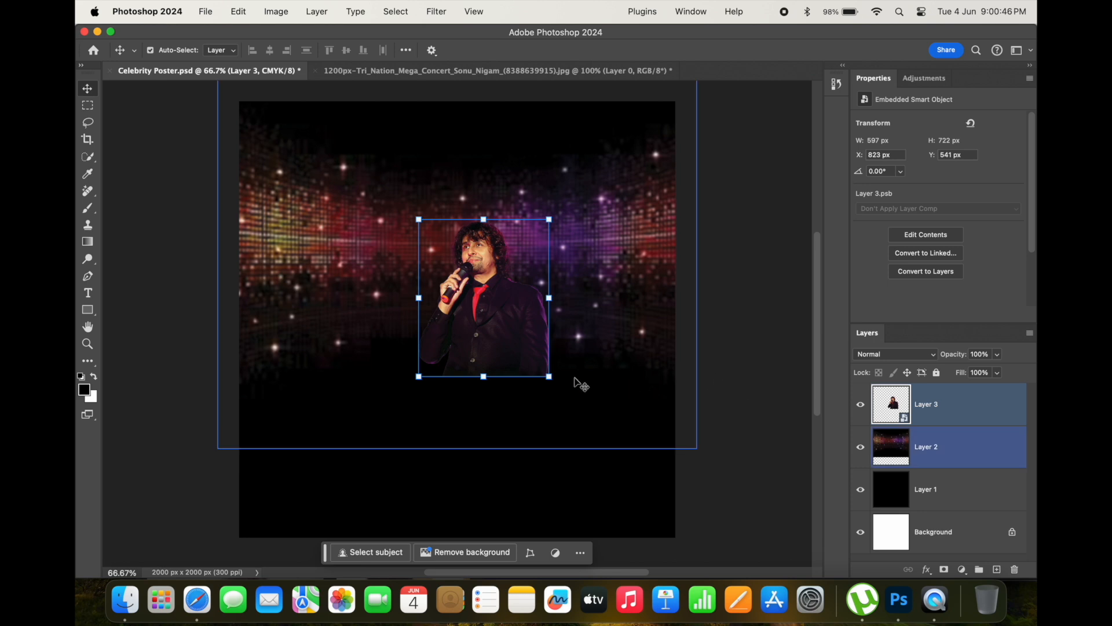
# Scale the singer to about 1211 × 1465 px and position him at about X 430 px, Y 153 px
pyautogui.moveTo(549, 376); pyautogui.dragTo(759, 585)
pyautogui.moveTo(632, 397); pyautogui.dragTo(529, 326)
pyautogui.scroll(2, 534, 324)
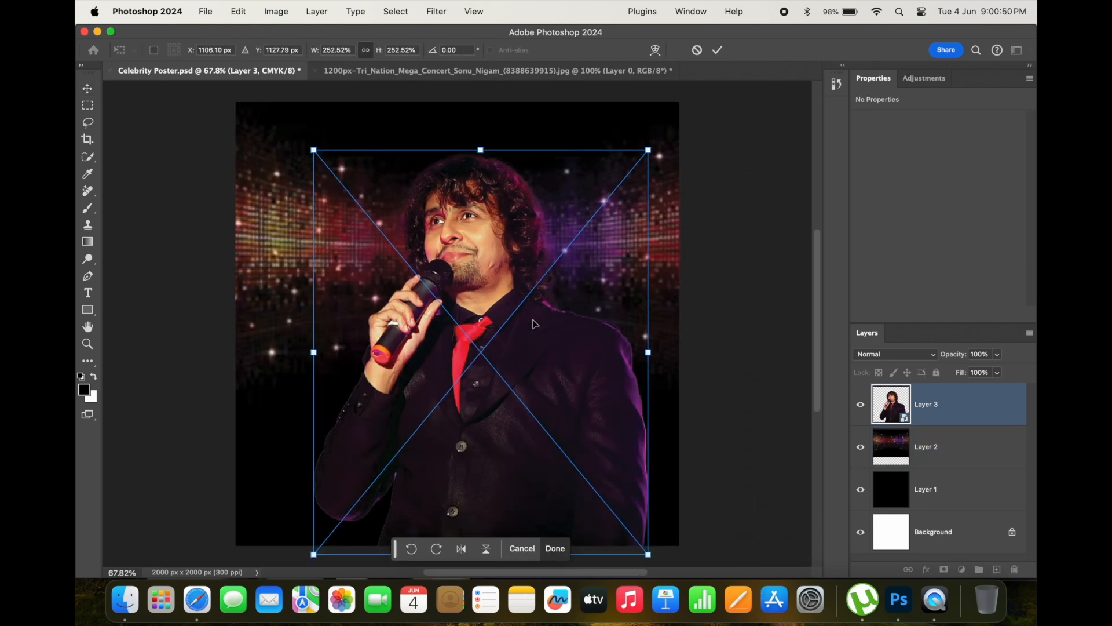
pyautogui.moveTo(647, 152); pyautogui.dragTo(551, 268)
pyautogui.moveTo(518, 327); pyautogui.dragTo(549, 205)
pyautogui.moveTo(588, 438); pyautogui.dragTo(545, 415)
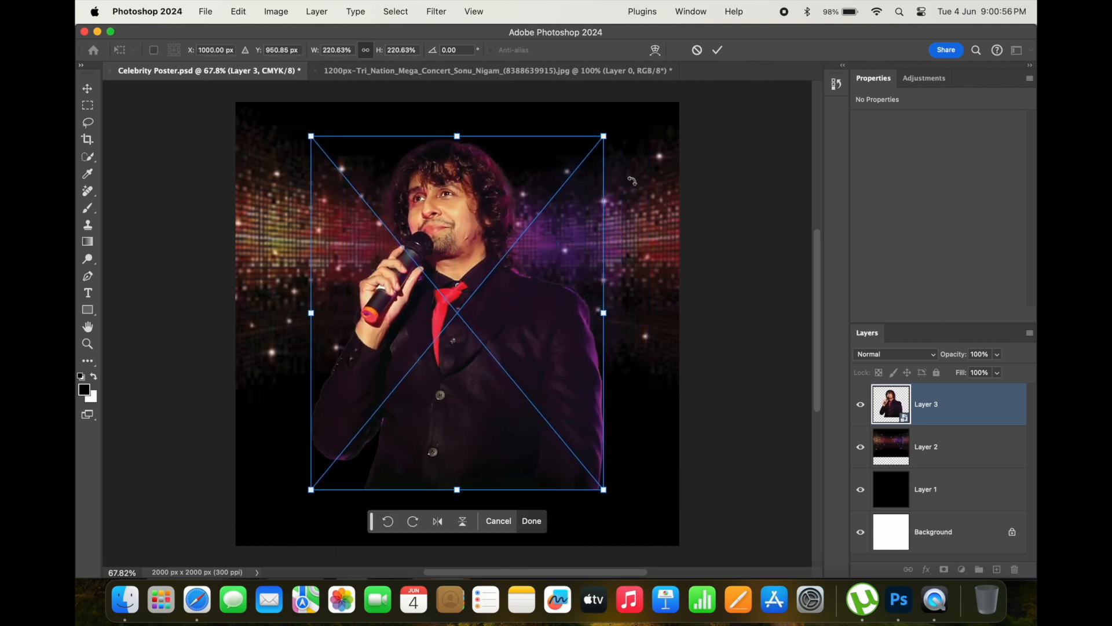
pyautogui.moveTo(604, 136); pyautogui.dragTo(551, 198)
pyautogui.moveTo(493, 257); pyautogui.dragTo(529, 197)
pyautogui.moveTo(590, 428); pyautogui.dragTo(621, 467)
pyautogui.moveTo(575, 375); pyautogui.dragTo(554, 366)
pyautogui.press('Return')
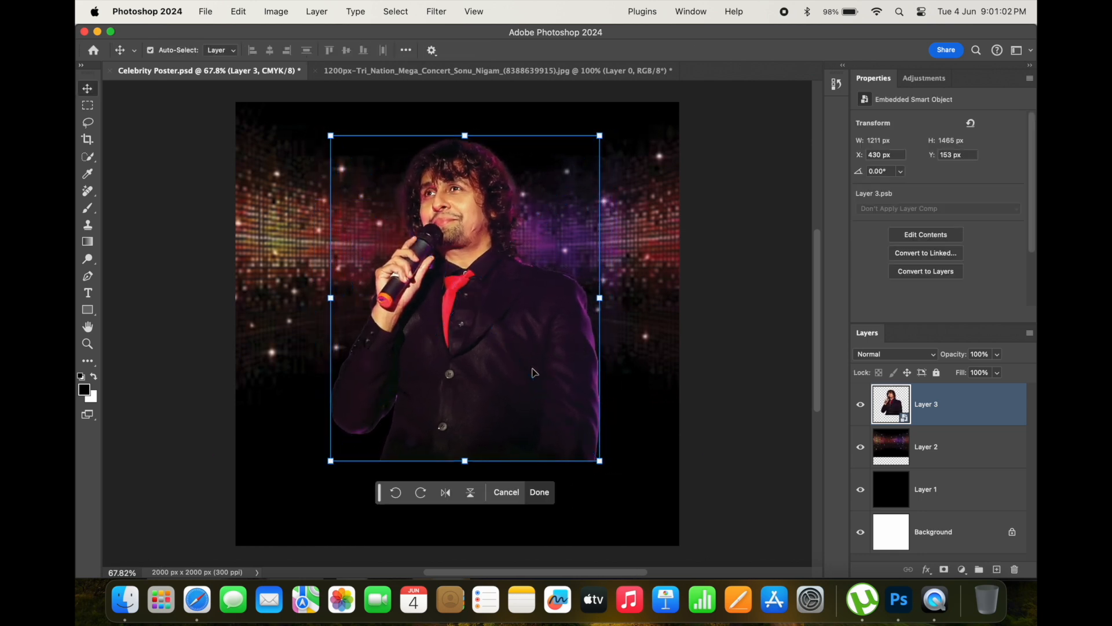
# Add a black layer mask to the singer and paint it white over his head and torso, fading the edges
pyautogui.keyDown('alt'); pyautogui.click(943, 569); pyautogui.keyUp('alt')
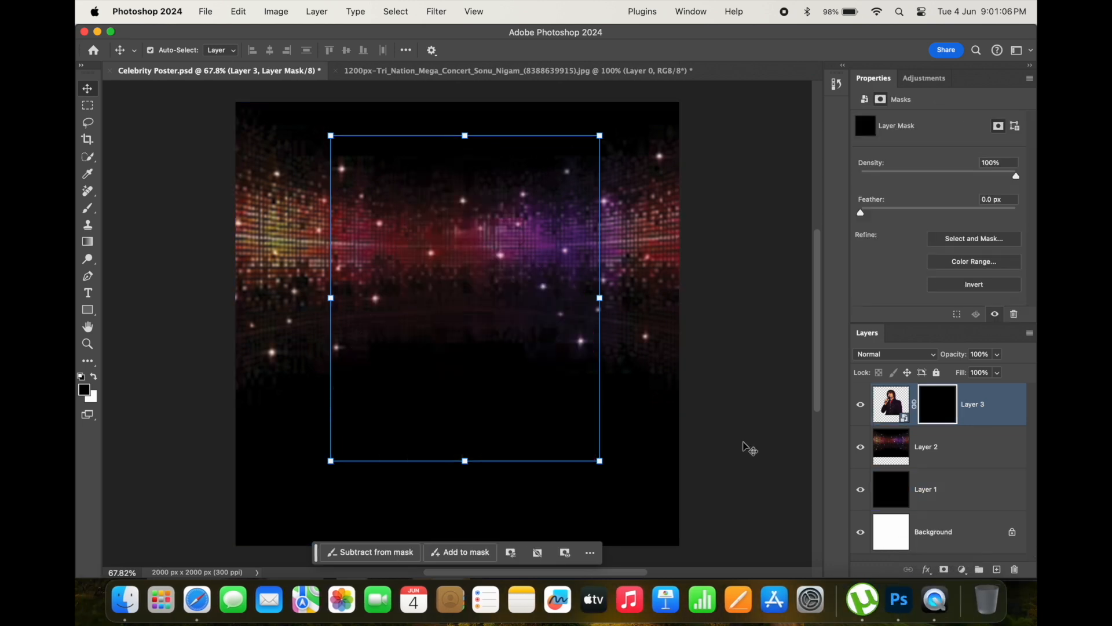
pyautogui.press('b')
pyautogui.press('x')
pyautogui.moveTo(472, 144)
pyautogui.mouseDown()
pyautogui.moveTo(422, 190)
pyautogui.moveTo(437, 174)
pyautogui.moveTo(437, 188)
pyautogui.moveTo(493, 190)
pyautogui.moveTo(535, 226)
pyautogui.moveTo(412, 275)
pyautogui.moveTo(564, 253)
pyautogui.moveTo(488, 301)
pyautogui.moveTo(407, 315)
pyautogui.moveTo(390, 284)
pyautogui.moveTo(587, 288)
pyautogui.moveTo(409, 307)
pyautogui.moveTo(387, 267)
pyautogui.moveTo(404, 269)
pyautogui.moveTo(392, 285)
pyautogui.moveTo(450, 170)
pyautogui.moveTo(499, 171)
pyautogui.moveTo(327, 344)
pyautogui.moveTo(547, 278)
pyautogui.mouseUp()
# Move the coloured-lights layer slightly down behind the singer
pyautogui.press('v')
pyautogui.click(673, 228)
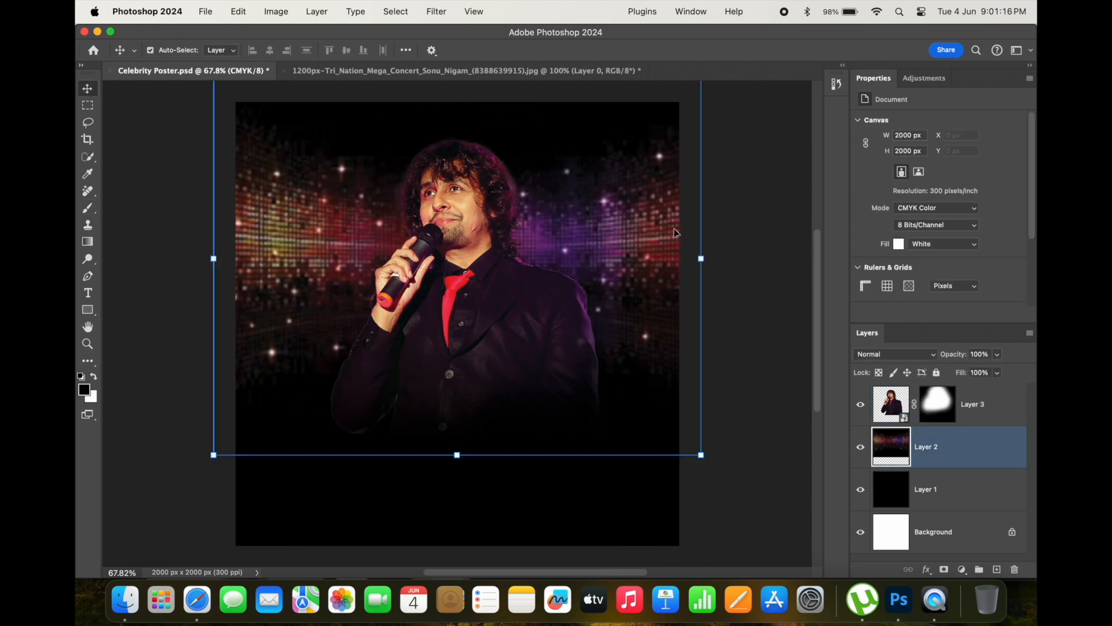
pyautogui.moveTo(669, 255); pyautogui.dragTo(666, 310)
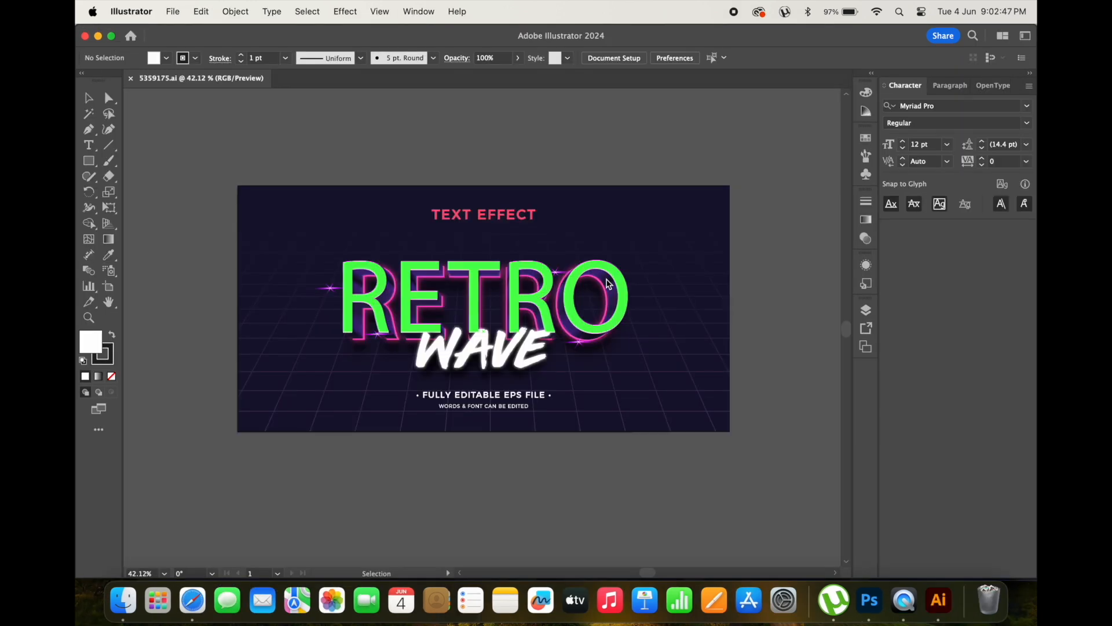
# In Illustrator, change the font of the RETRO lettering in the text-effect template to Silom
pyautogui.click(609, 284)
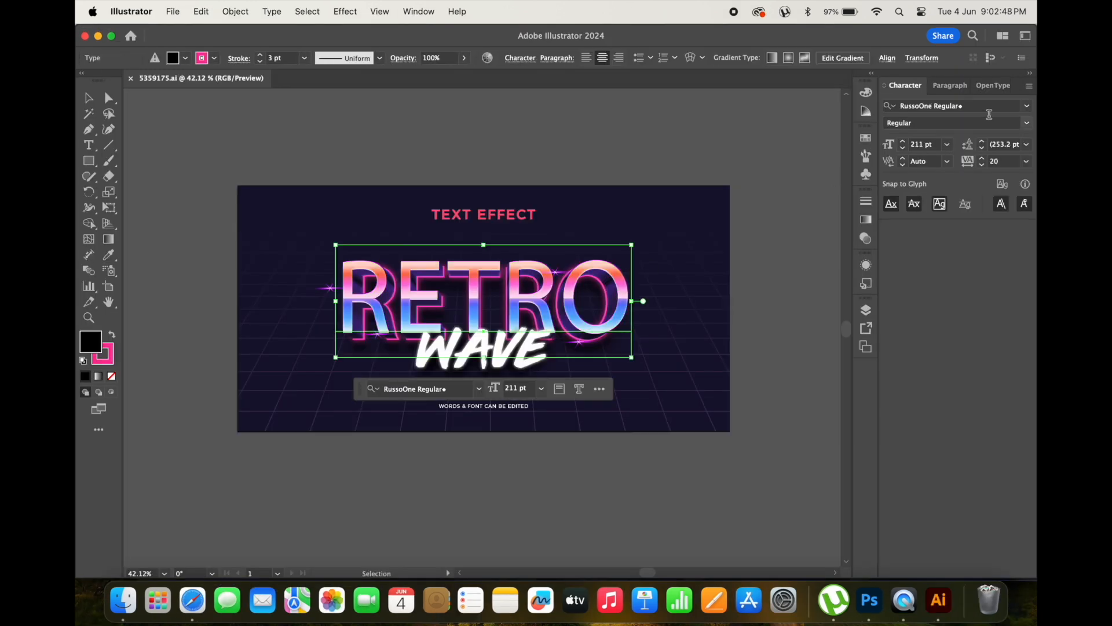
pyautogui.click(1027, 108)
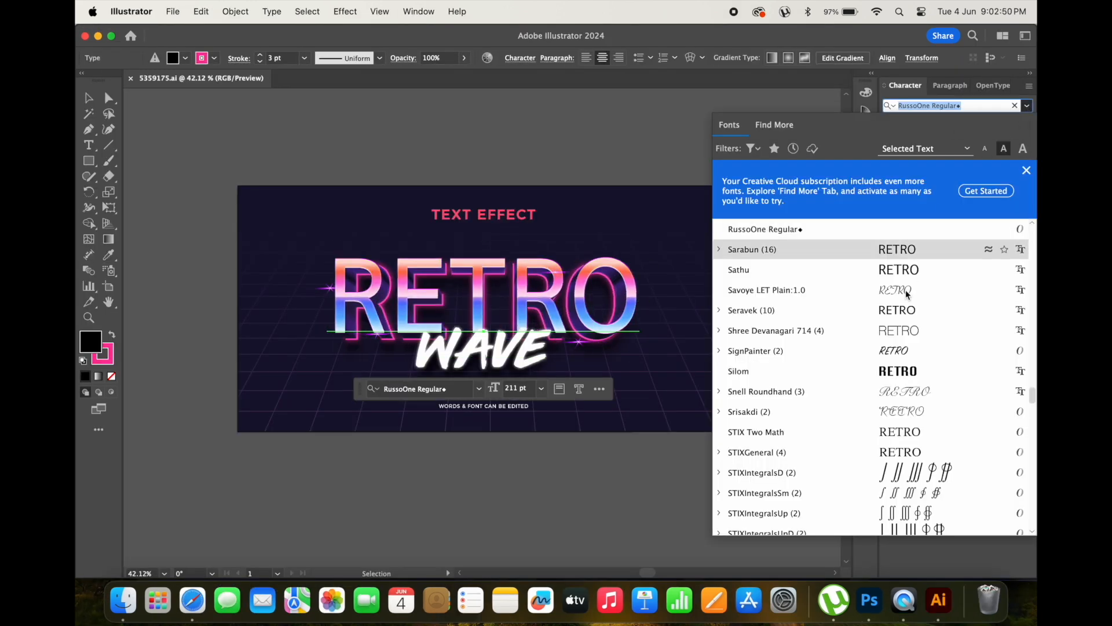
pyautogui.click(885, 374)
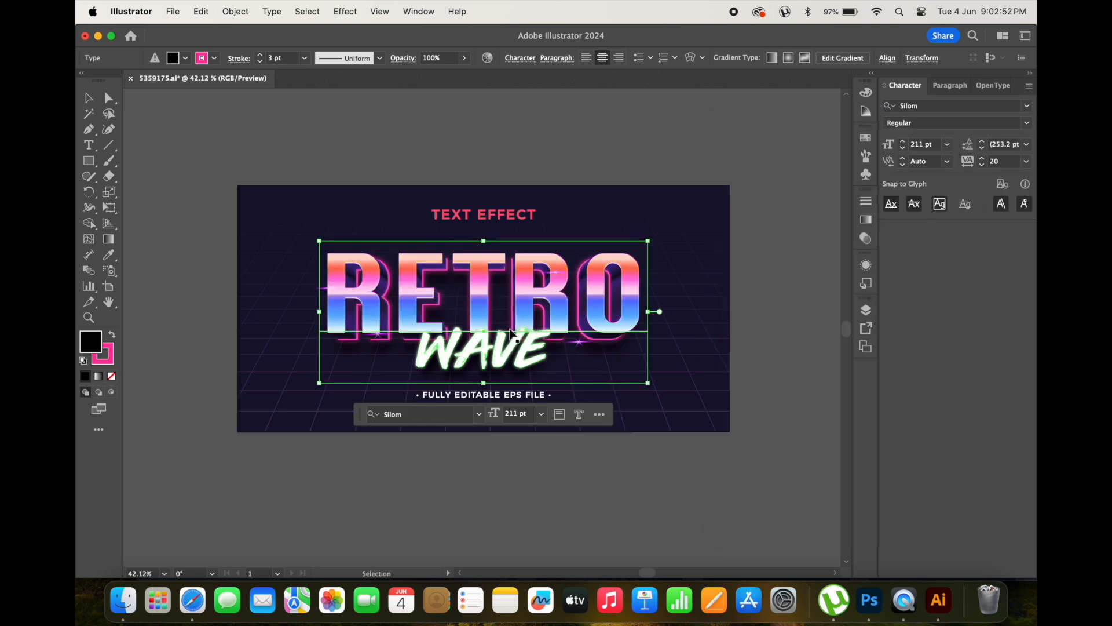
# Replace the word RETRO with SONU and deselect the text
pyautogui.doubleClick(544, 299)
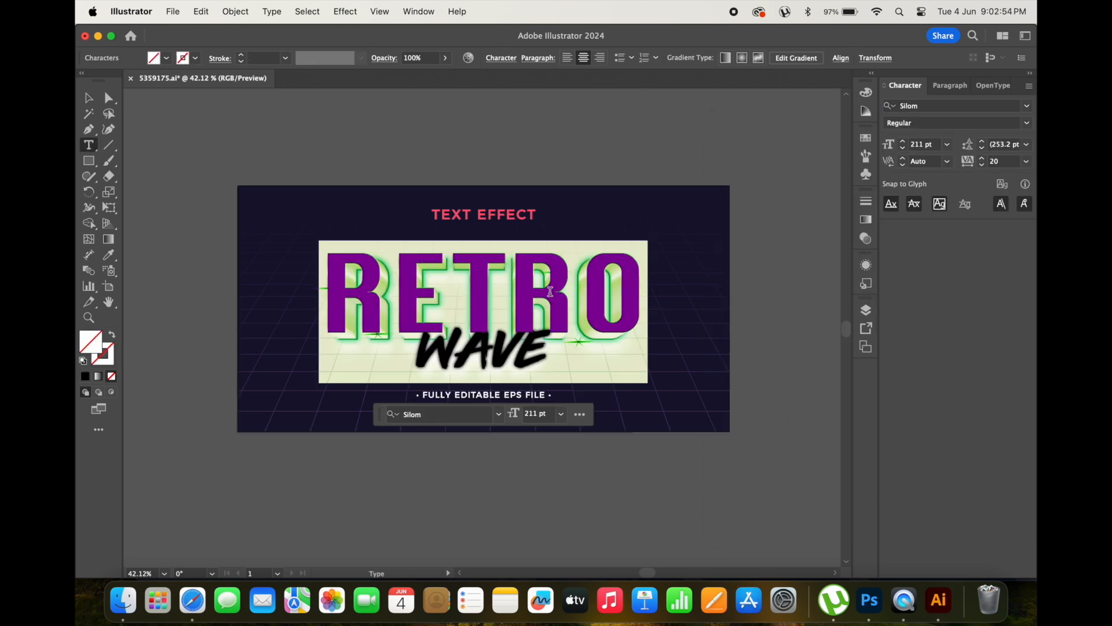
pyautogui.write('SO')
pyautogui.press('BackSpace')
pyautogui.write('ONU')
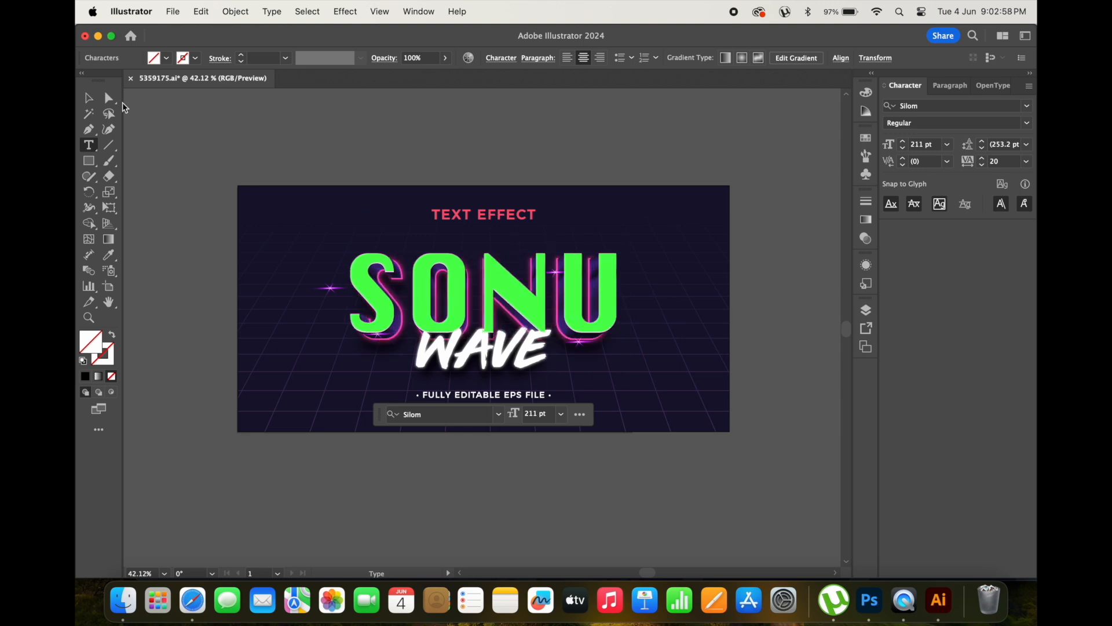
pyautogui.click(91, 98)
pyautogui.click(521, 479)
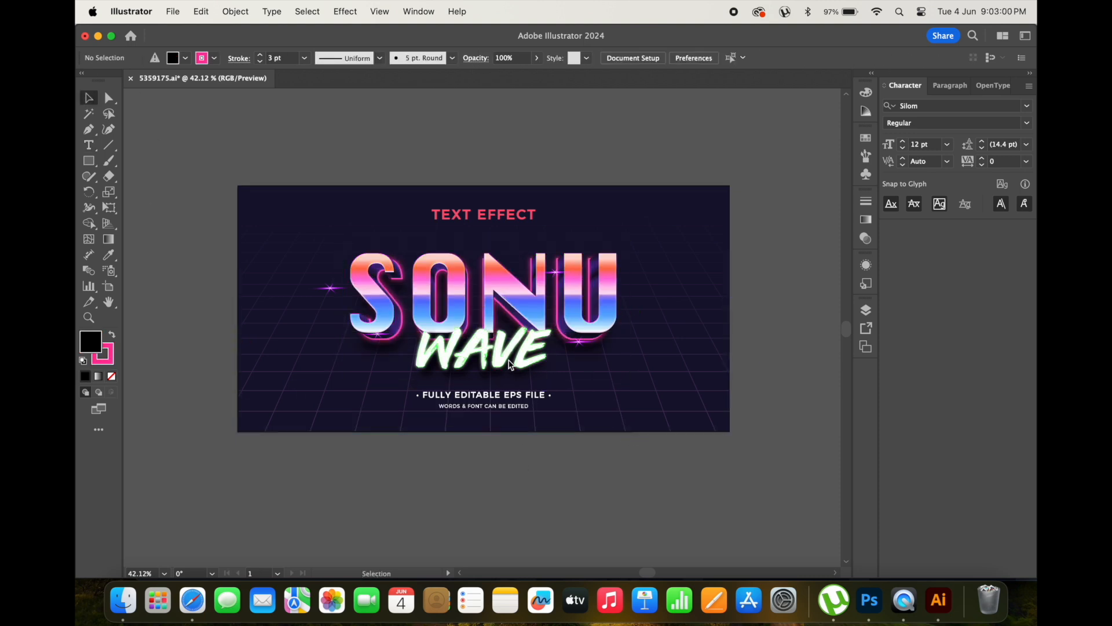
pyautogui.doubleClick(510, 364)
pyautogui.click(508, 361)
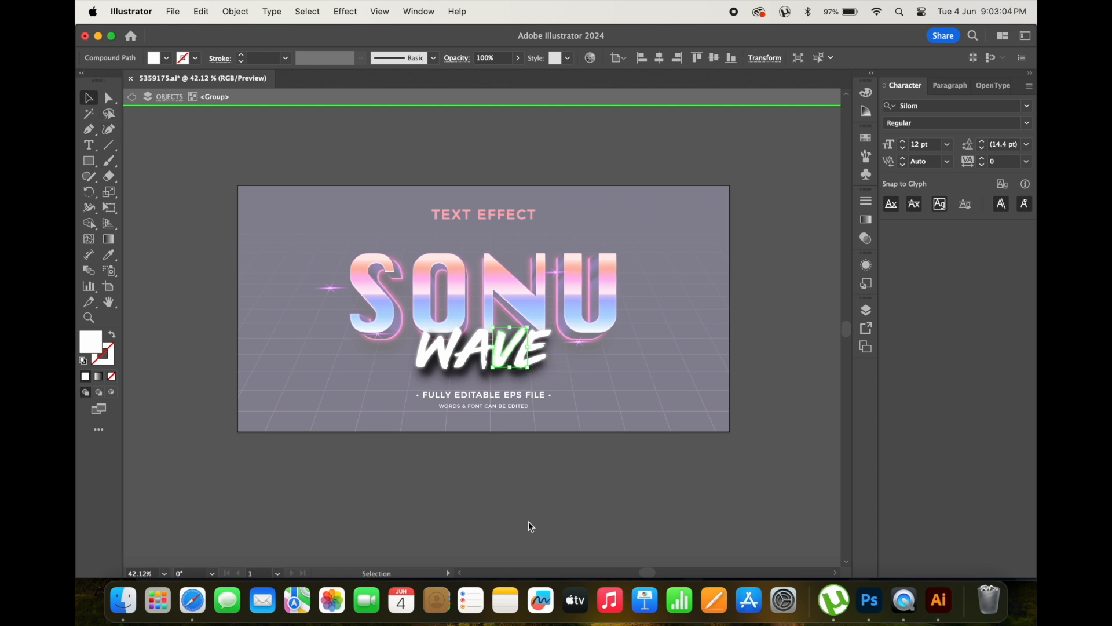
pyautogui.doubleClick(542, 350)
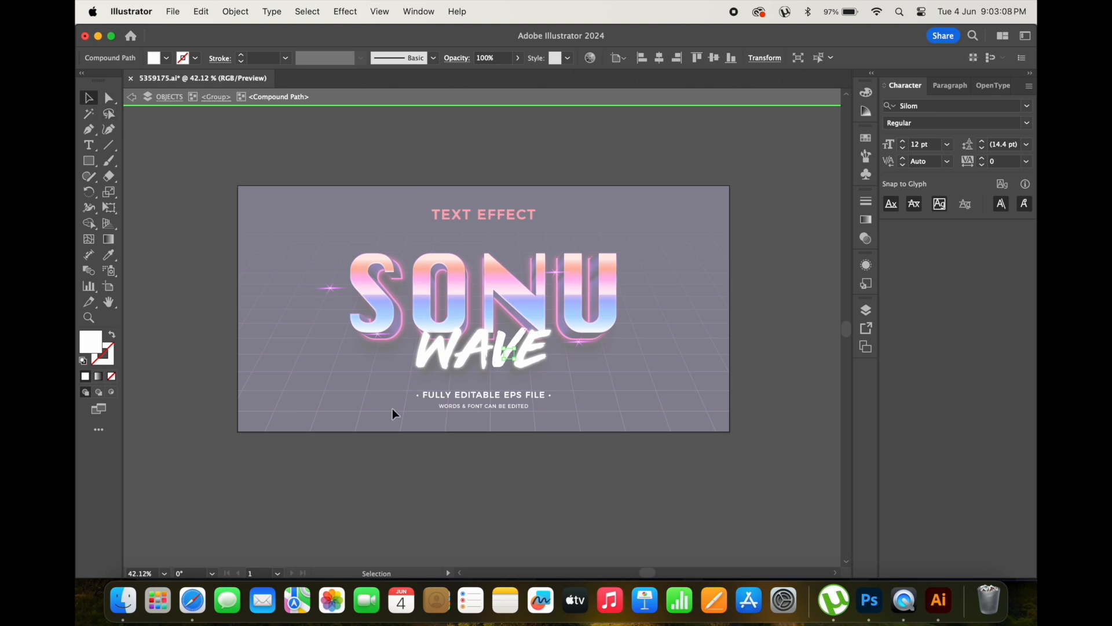
pyautogui.doubleClick(493, 489)
# Delete the WAVE lettering and the two small caption lines beneath the SONU title
pyautogui.click(509, 362)
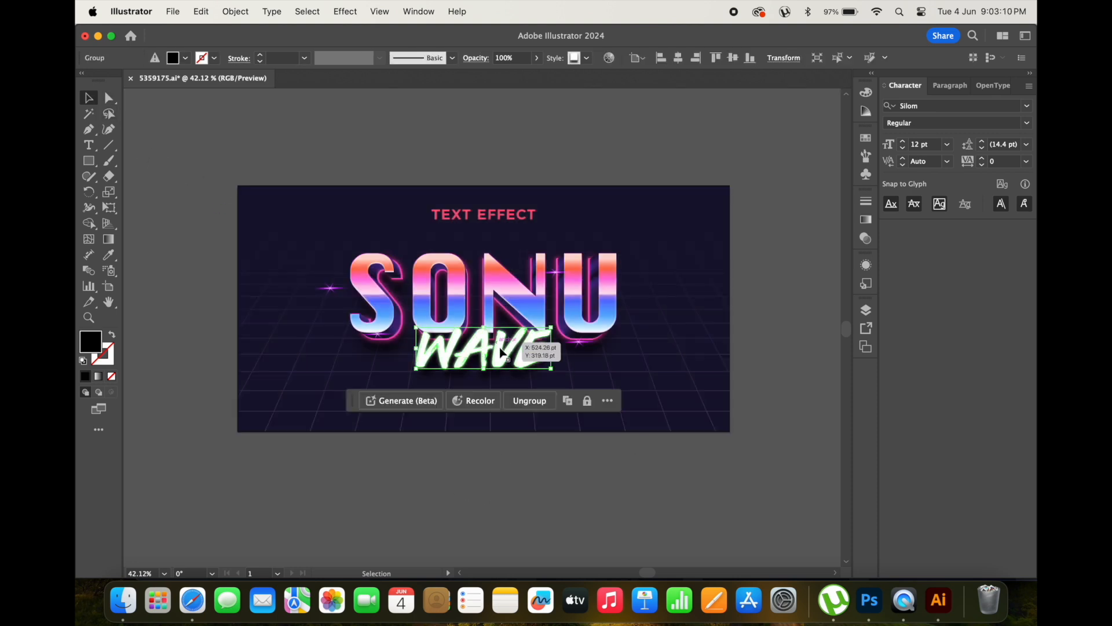
pyautogui.press('Delete')
pyautogui.click(576, 405)
pyautogui.press('Delete')
pyautogui.click(518, 407)
pyautogui.press('Delete')
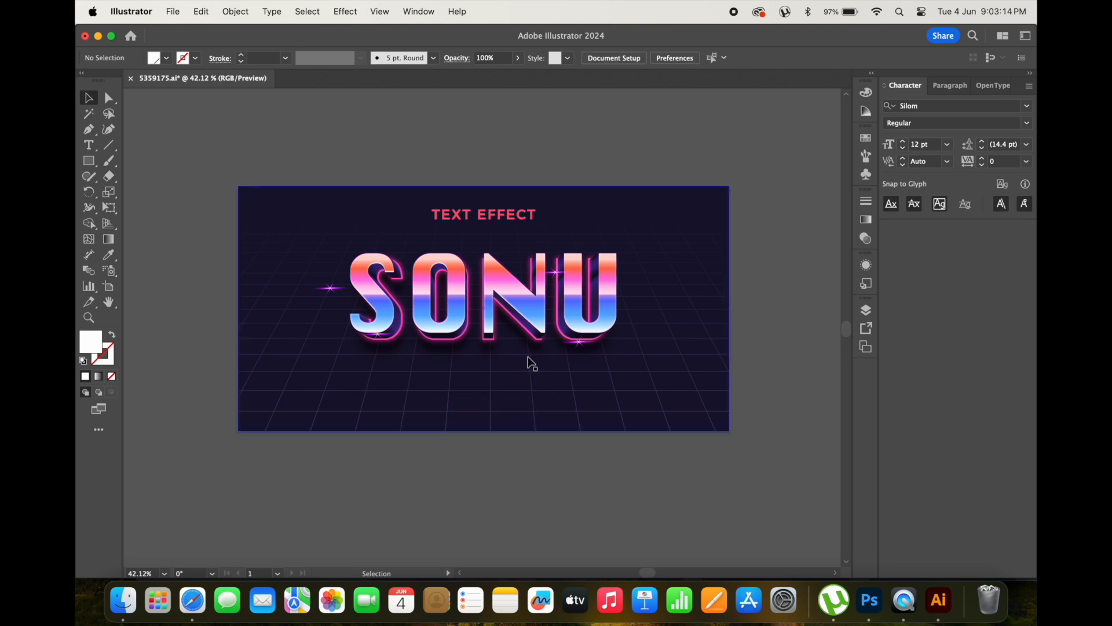
# Add the word Nigam as separate Silom text below the artboard and enlarge it to about 14.8 pt
pyautogui.click(88, 152)
pyautogui.click(440, 466)
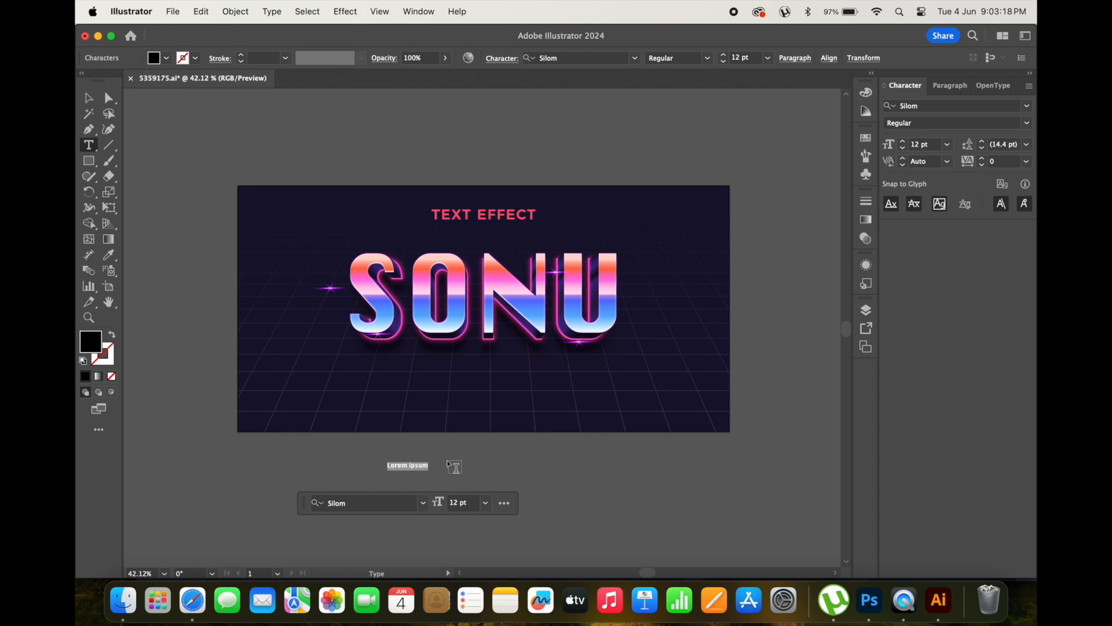
pyautogui.write('NIGAM')
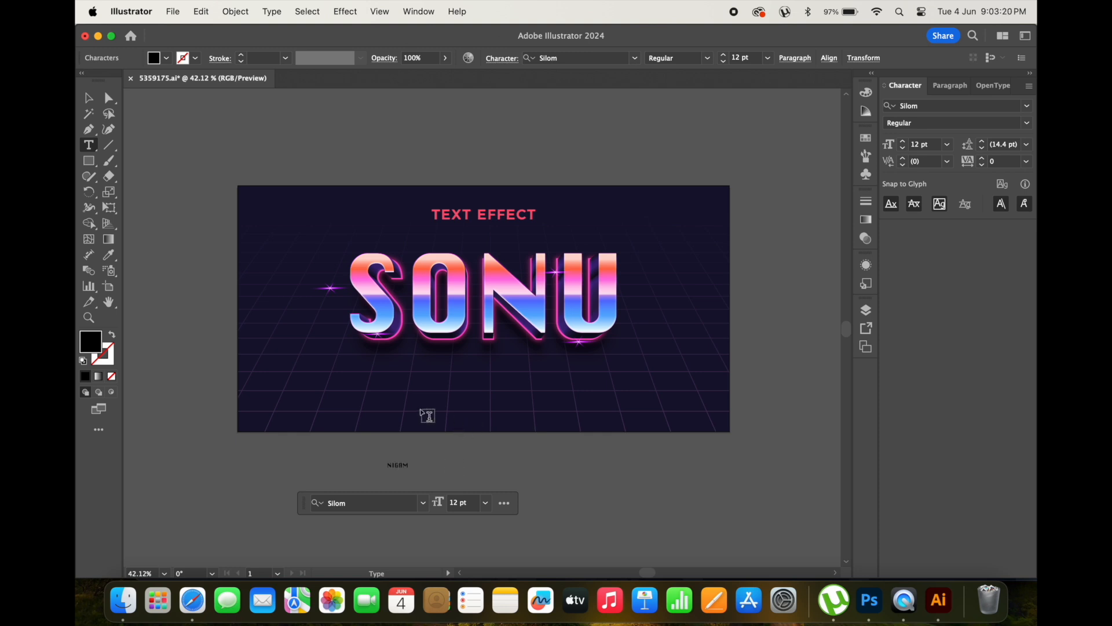
pyautogui.press('super+a')
pyautogui.write('M')
pyautogui.write('igam')
pyautogui.click(88, 100)
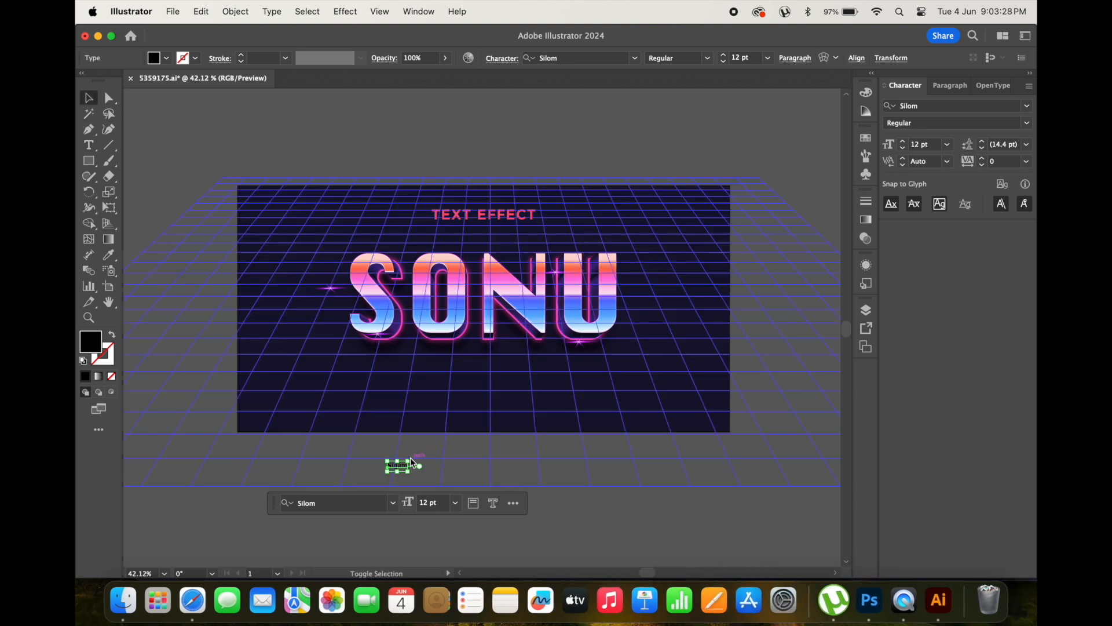
pyautogui.moveTo(408, 461); pyautogui.dragTo(412, 459)
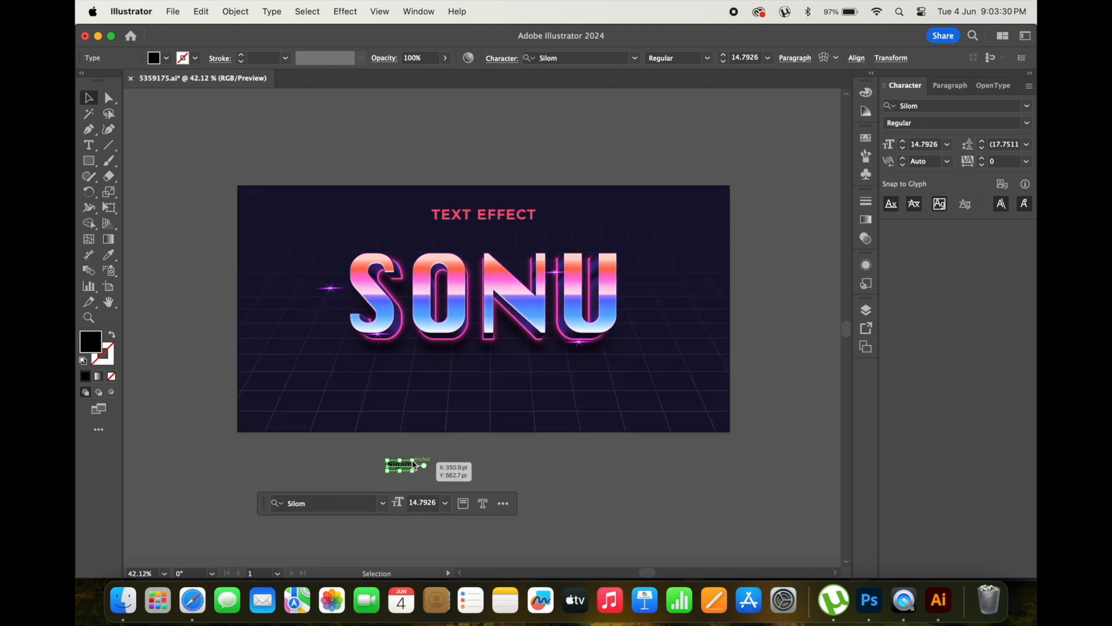
# Extend the styled SONU title so that it reads SONU NIGAM on one line
pyautogui.click(529, 365)
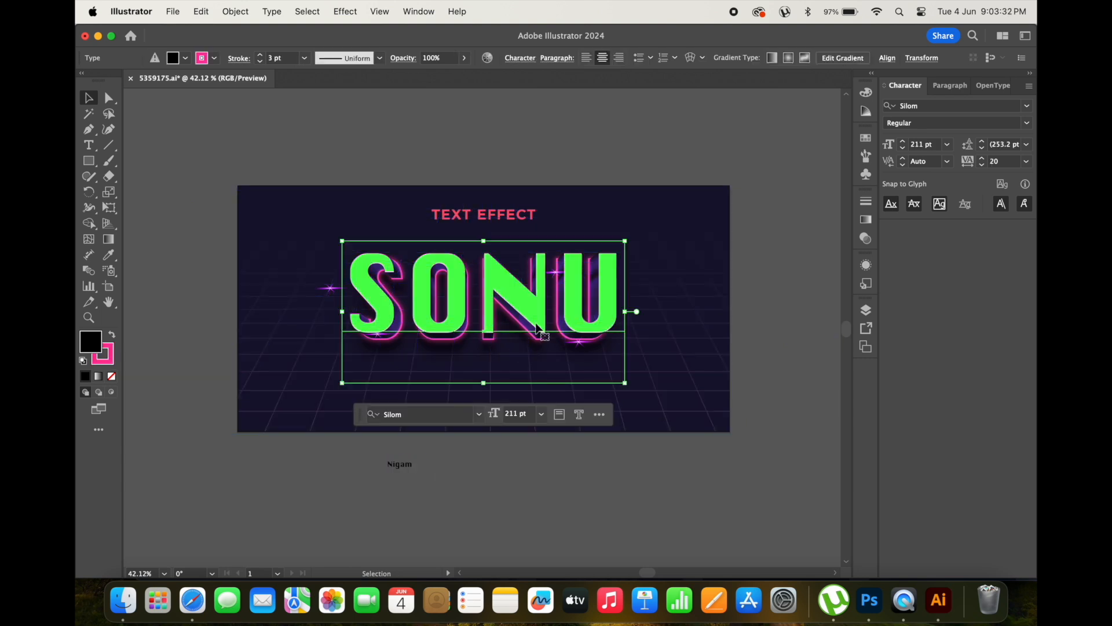
pyautogui.doubleClick(595, 302)
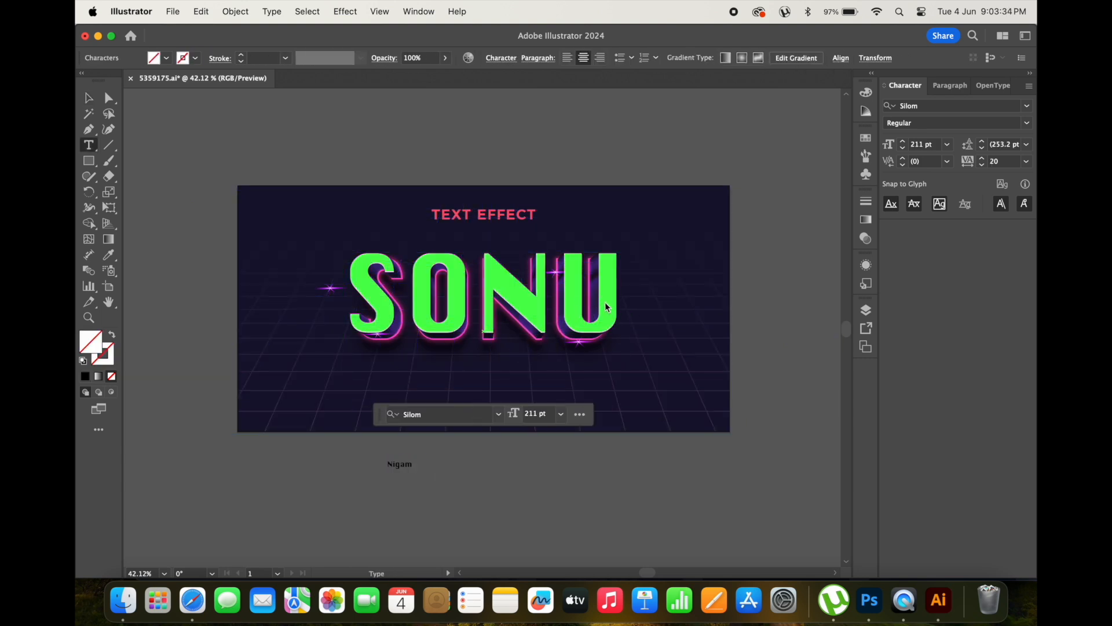
pyautogui.write('NIGAM')
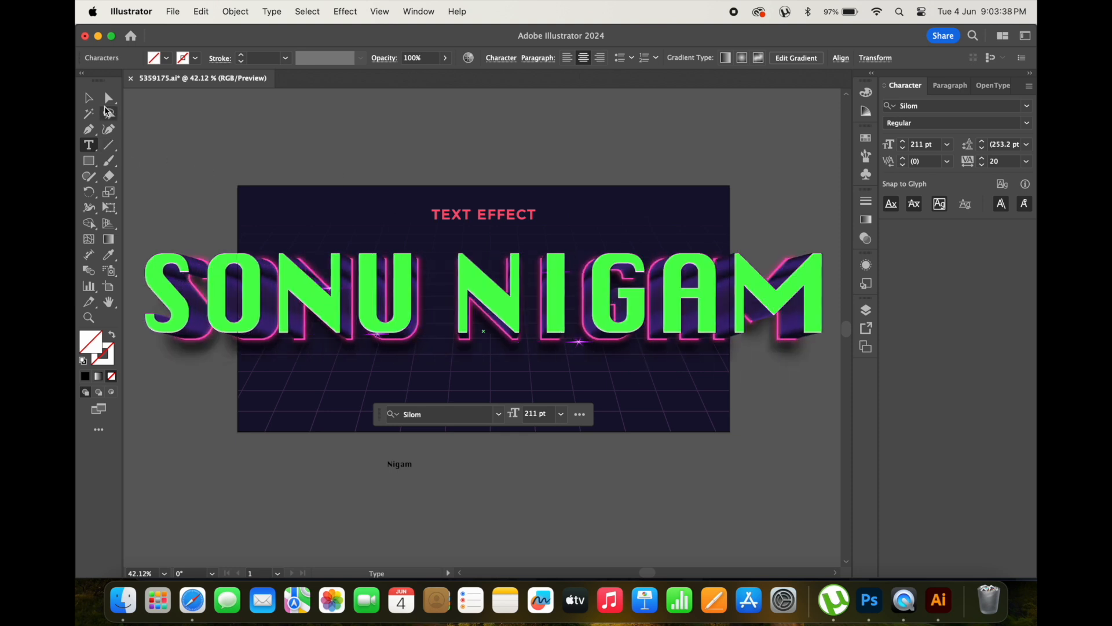
# Scale the SONU NIGAM title down to about 115 pt and position it within the artboard
pyautogui.click(88, 97)
pyautogui.moveTo(831, 383); pyautogui.dragTo(514, 337)
pyautogui.moveTo(421, 267); pyautogui.dragTo(568, 303)
pyautogui.click(835, 285)
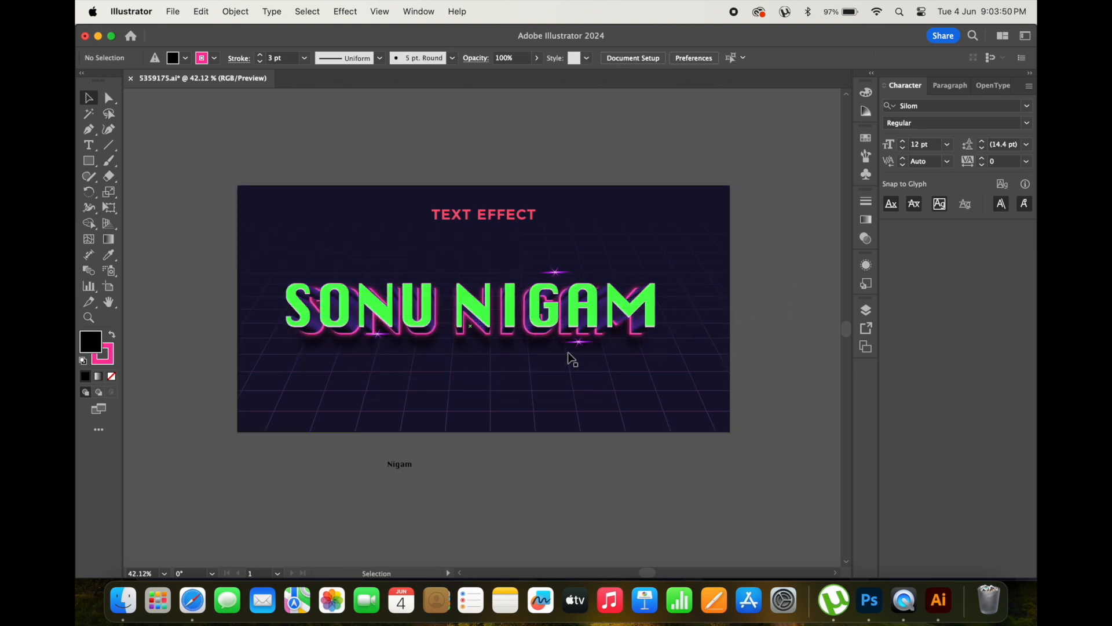
# Enlarge the sparkle beneath NIGAM and move the sparkle above it down onto the letters
pyautogui.moveTo(627, 315); pyautogui.dragTo(632, 357)
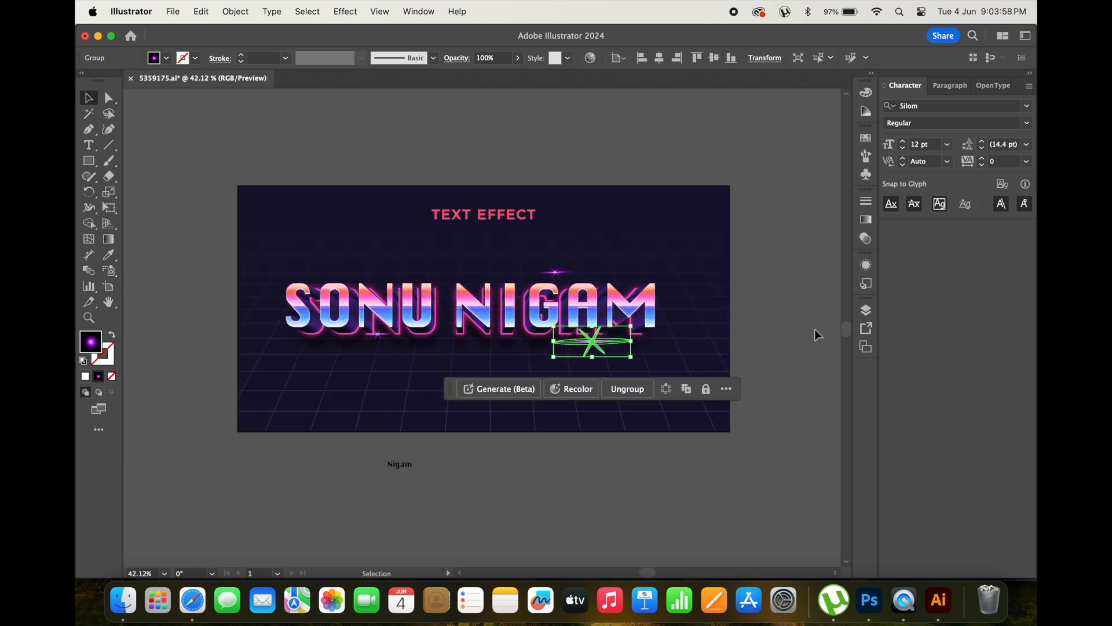
pyautogui.click(782, 345)
pyautogui.click(575, 287)
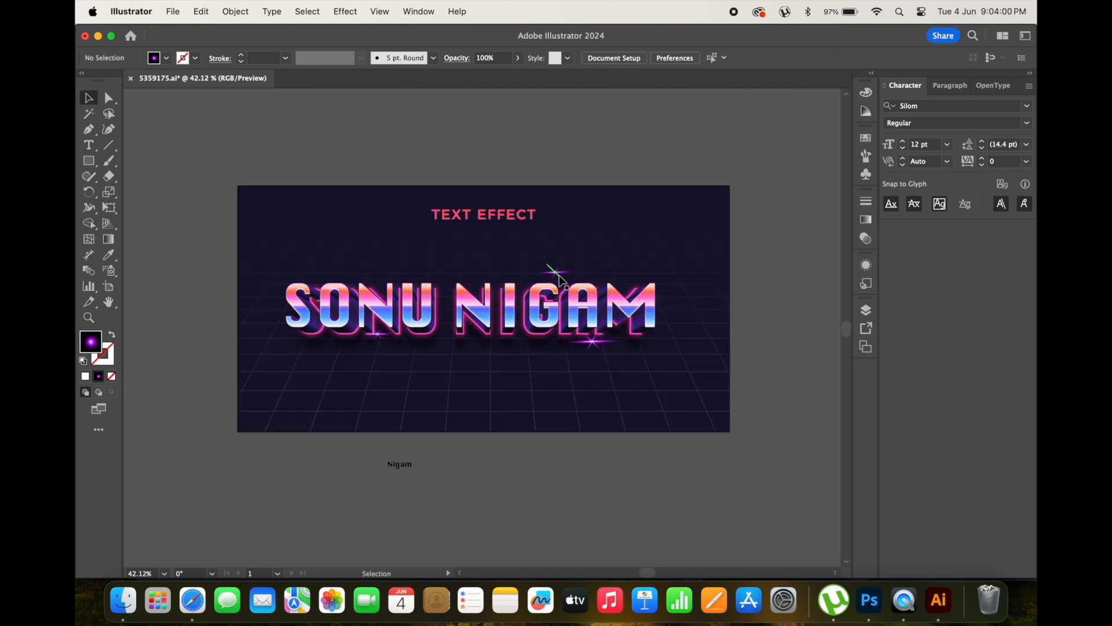
pyautogui.moveTo(581, 282)
pyautogui.mouseDown()
pyautogui.moveTo(612, 295)
pyautogui.moveTo(565, 286)
pyautogui.mouseUp()
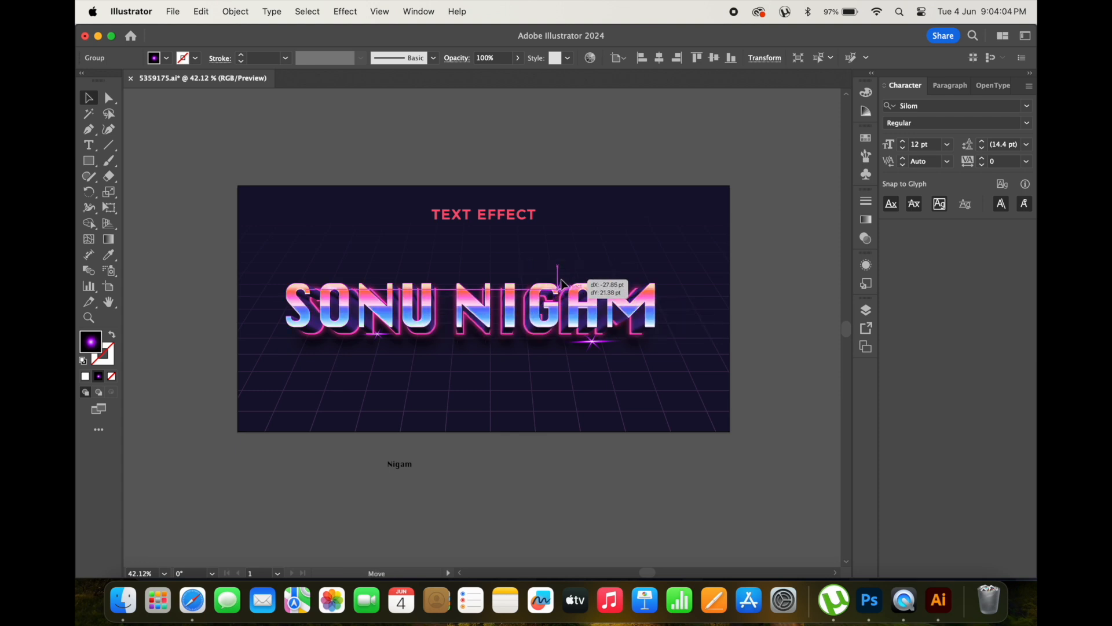
pyautogui.click(814, 333)
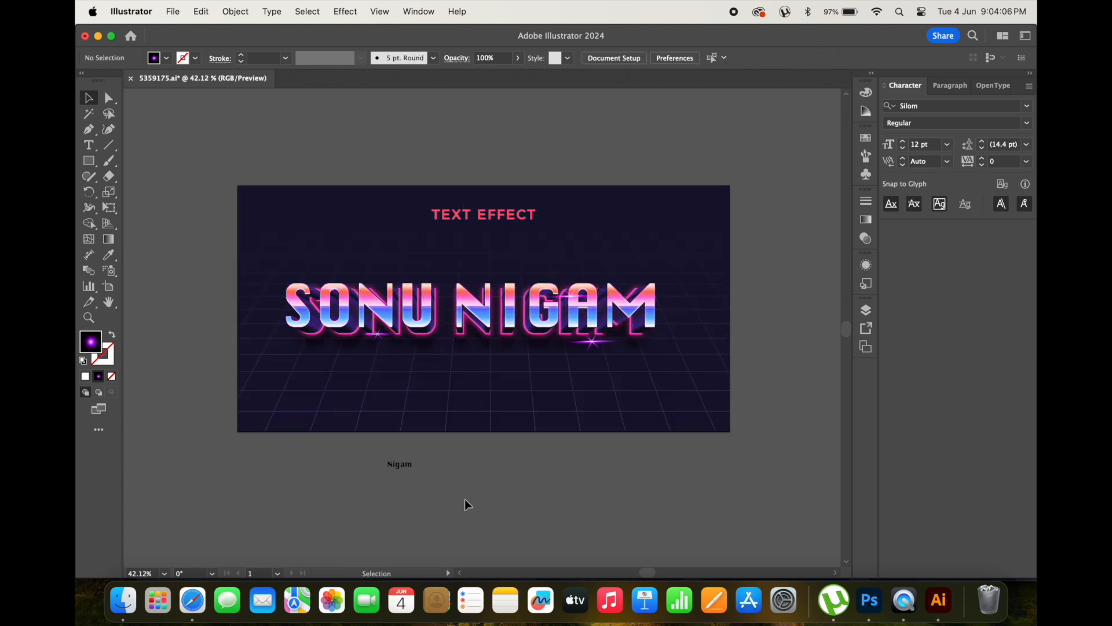
# Delete the perspective grid and the dark background rectangle behind the title
pyautogui.click(380, 429)
pyautogui.moveTo(380, 429); pyautogui.dragTo(753, 372)
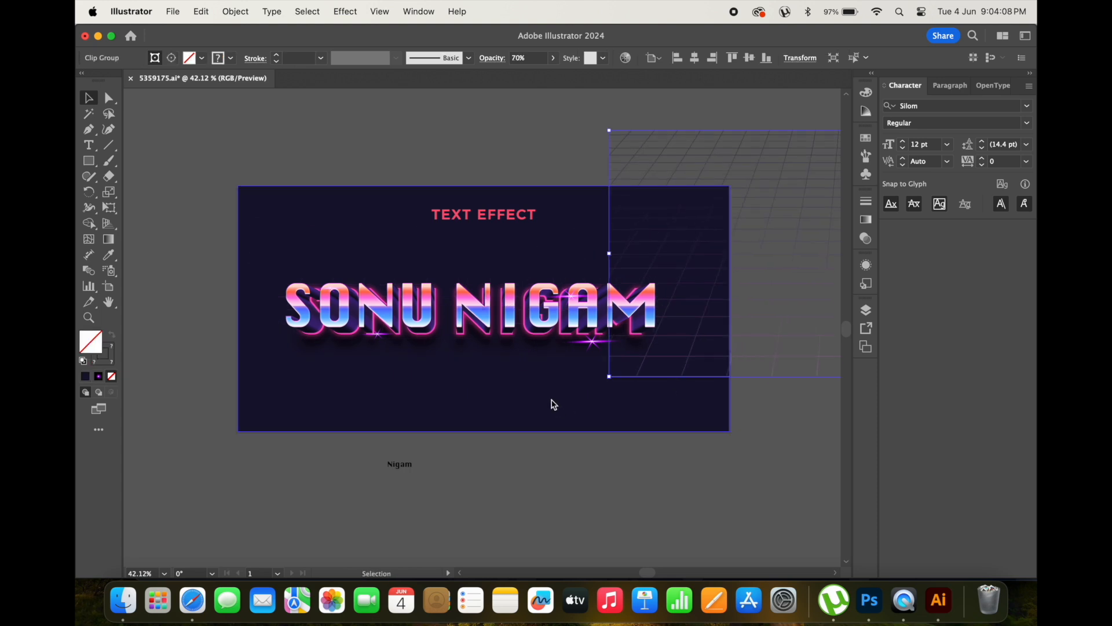
pyautogui.press('Delete')
pyautogui.click(571, 410)
pyautogui.press('Delete')
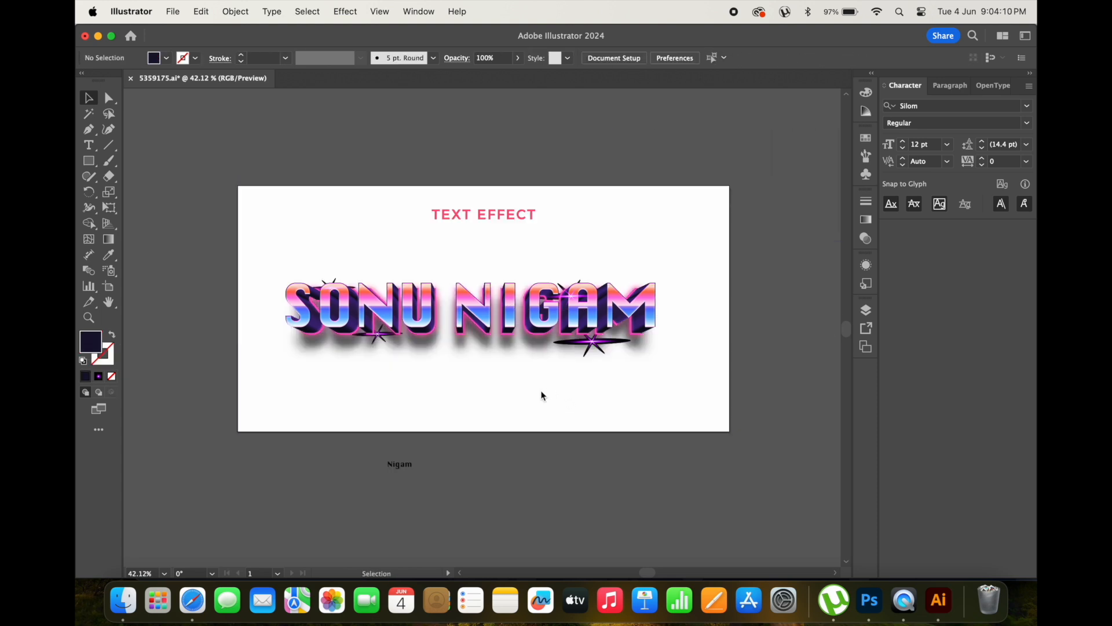
# Delete the TEXT EFFECT heading and the stray Nigam text below the artboard
pyautogui.click(524, 214)
pyautogui.press('Delete')
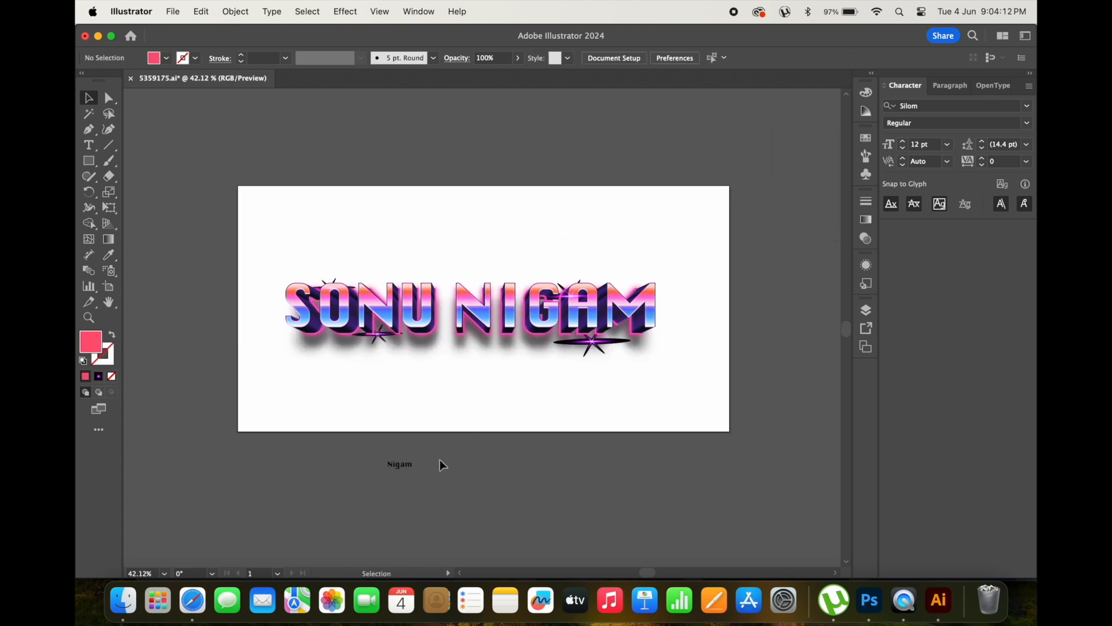
pyautogui.click(412, 468)
pyautogui.press('Delete')
# Select the whole SONU NIGAM title together with its sparkles and move it off the artboard
pyautogui.moveTo(767, 216); pyautogui.dragTo(119, 451)
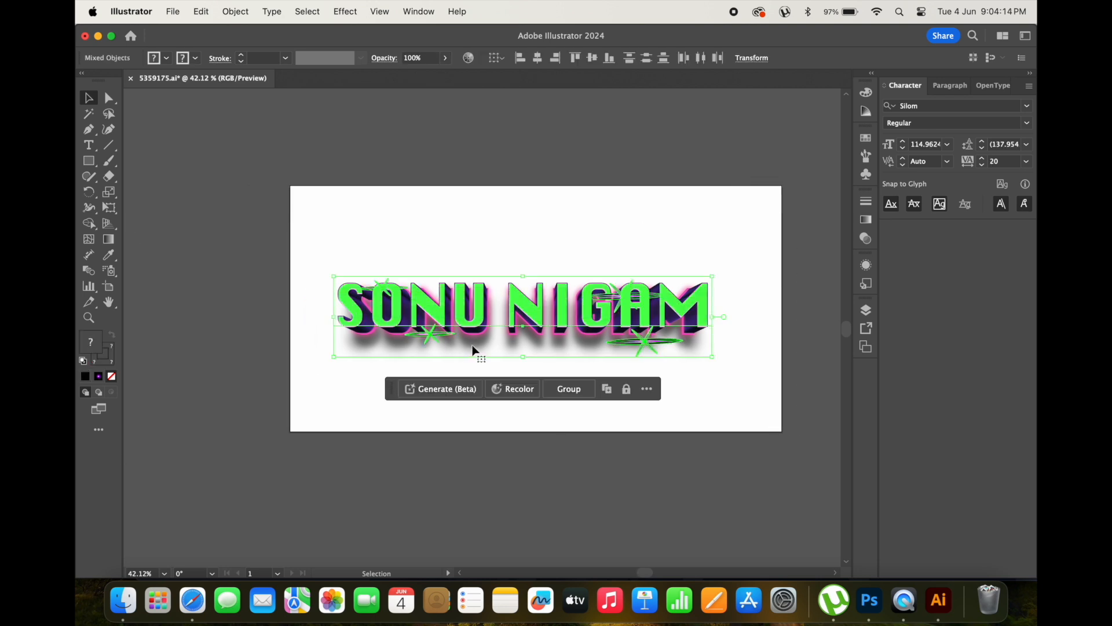
pyautogui.moveTo(485, 326); pyautogui.dragTo(890, 593)
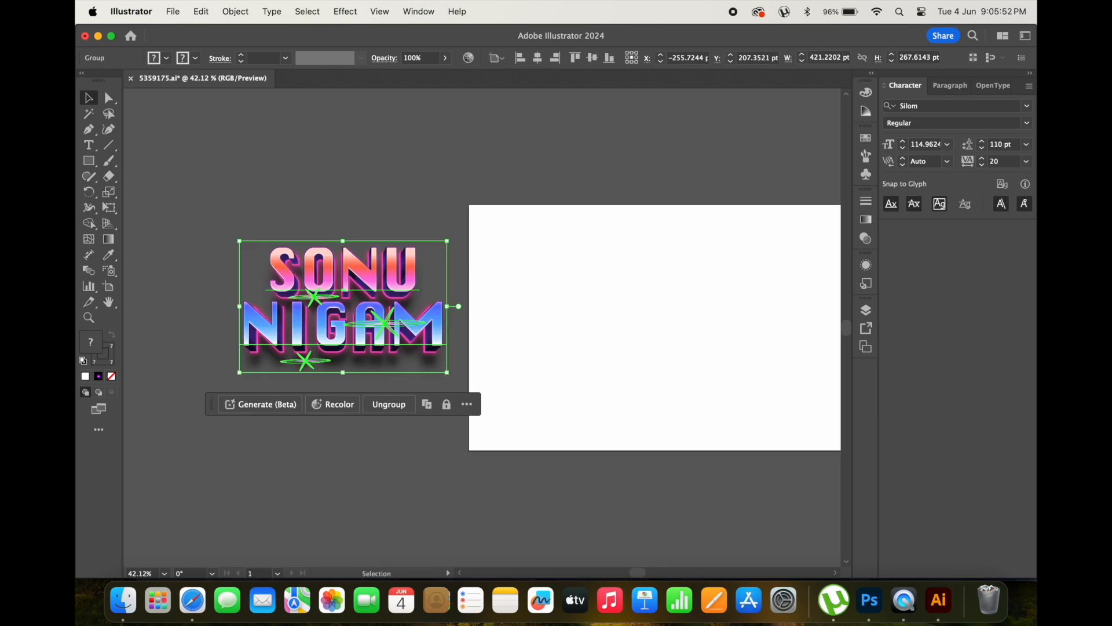
# Isolate the title group, nudge the lowest sparkle up against the NIGAM lettering, and leave isolation mode
pyautogui.doubleClick(306, 362)
pyautogui.click(310, 369)
pyautogui.moveTo(310, 365); pyautogui.dragTo(312, 359)
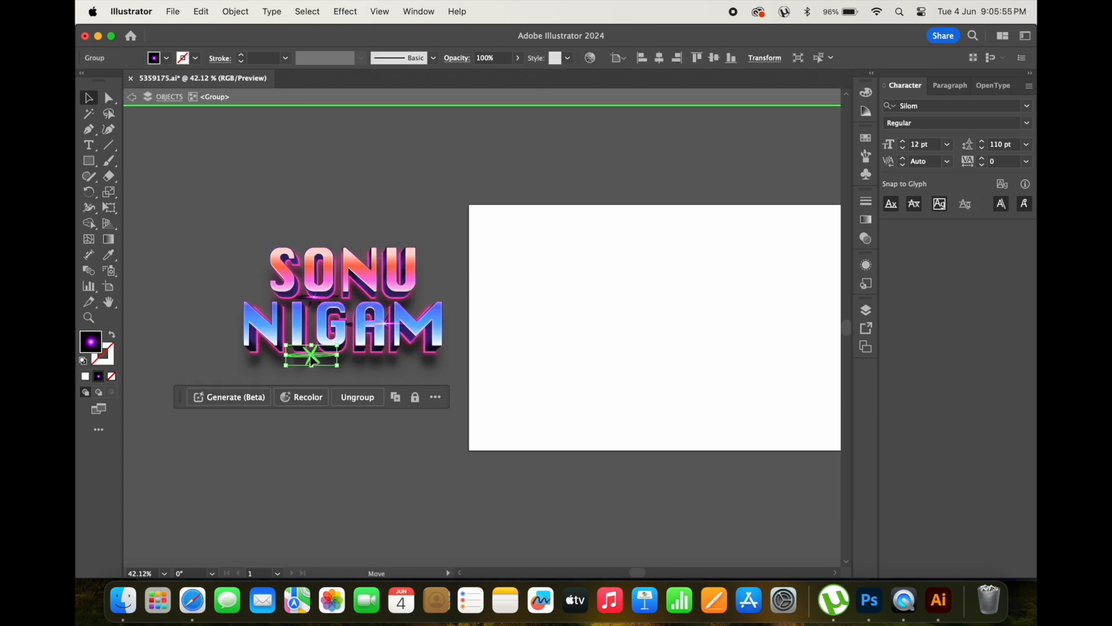
pyautogui.doubleClick(512, 224)
# Copy the title group and paste it as a Smart Object into the Celebrity Poster document in Photoshop
pyautogui.click(441, 316)
pyautogui.press('super+c')
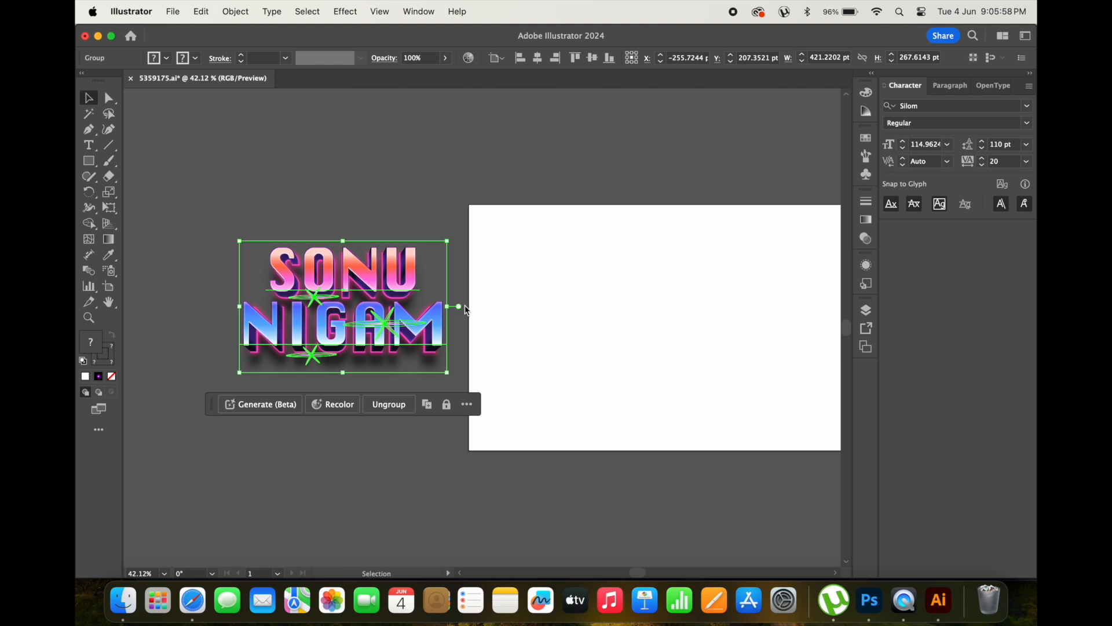
pyautogui.press('super+Tab')
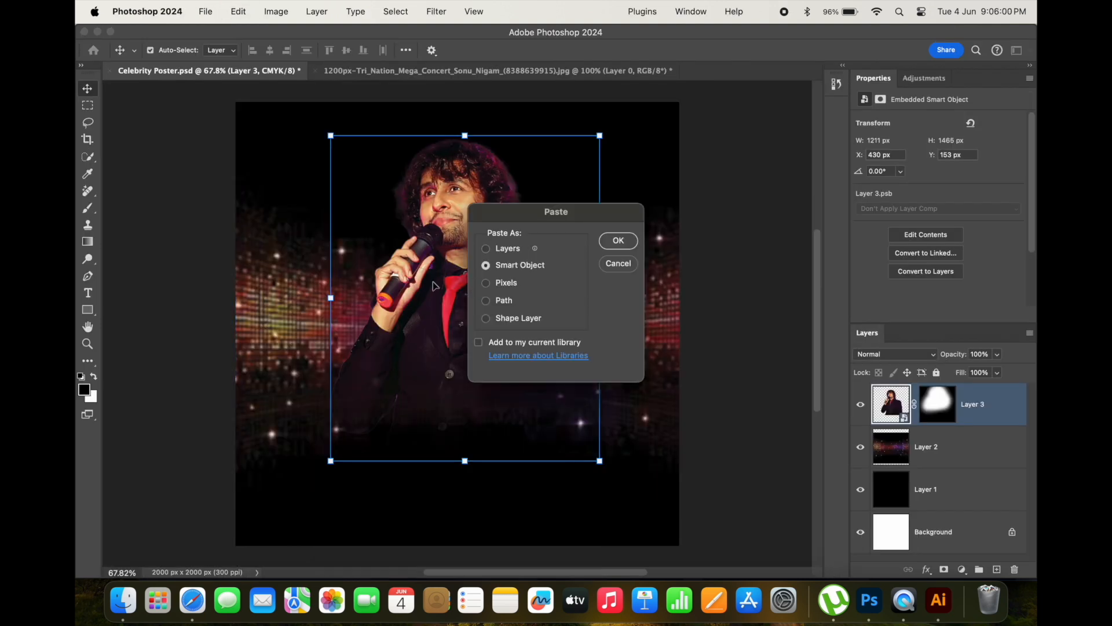
pyautogui.press('Return')
# Scale the pasted title to about 76.6% and place it over the singer's lower body near the poster's bottom
pyautogui.moveTo(598, 268); pyautogui.dragTo(577, 245)
pyautogui.moveTo(512, 424); pyautogui.dragTo(557, 496)
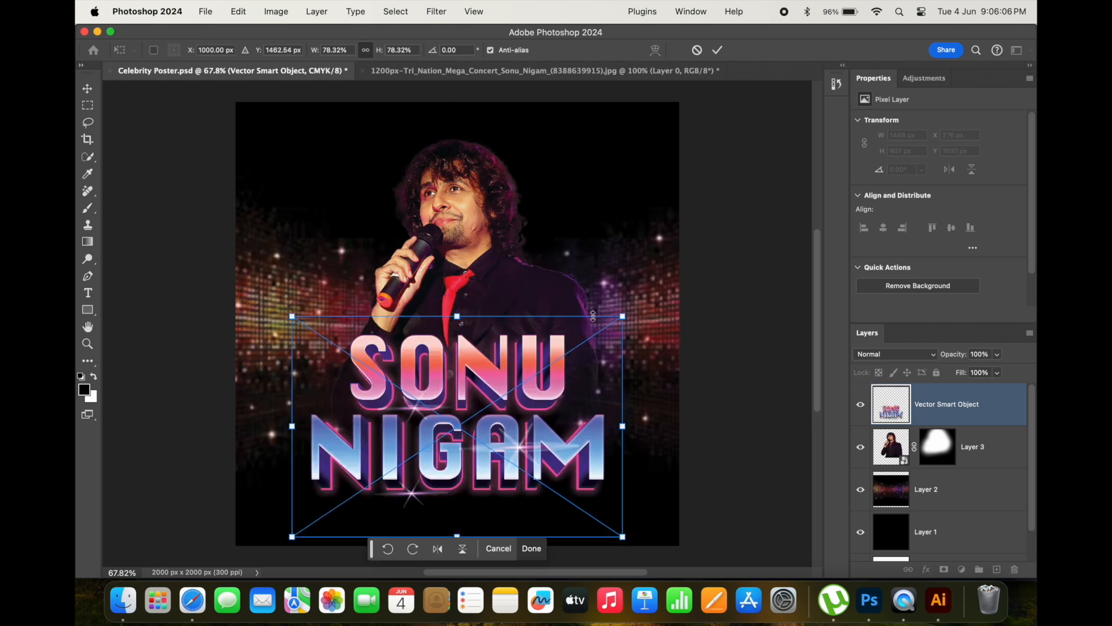
pyautogui.moveTo(628, 316); pyautogui.dragTo(621, 322)
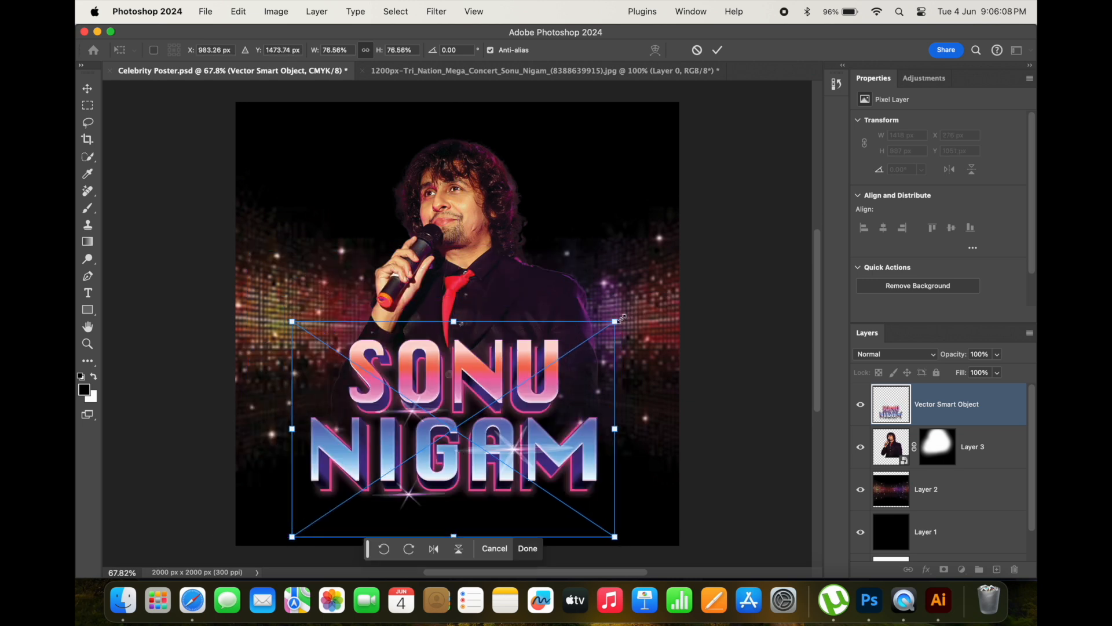
pyautogui.moveTo(544, 389)
pyautogui.mouseDown()
pyautogui.moveTo(559, 374)
pyautogui.moveTo(545, 376)
pyautogui.mouseUp()
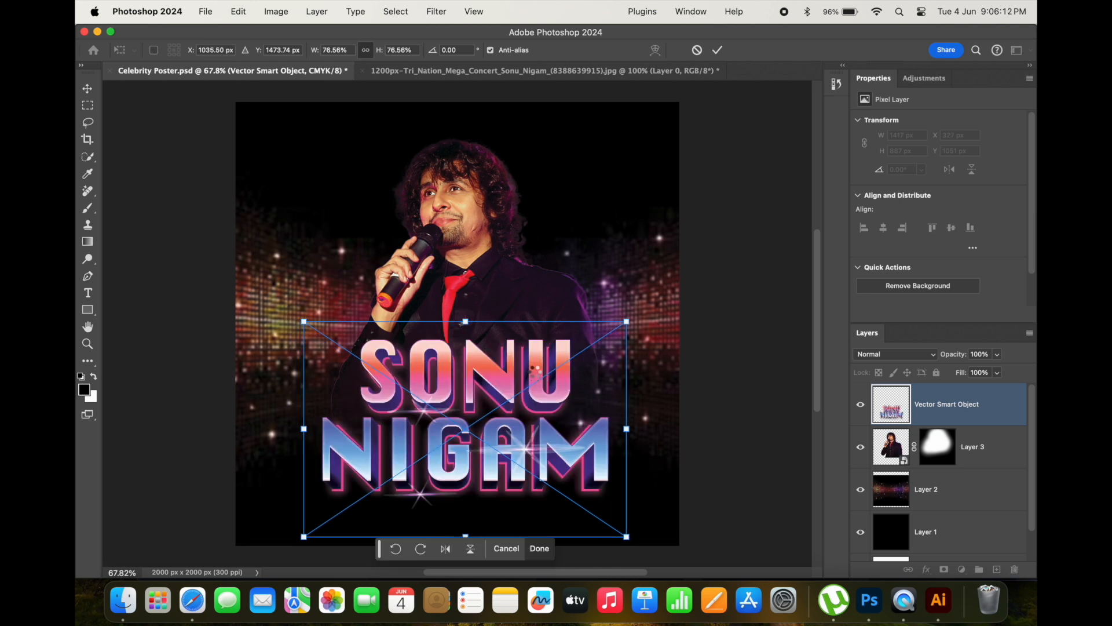
pyautogui.press('Return')
pyautogui.rightClick(532, 371)
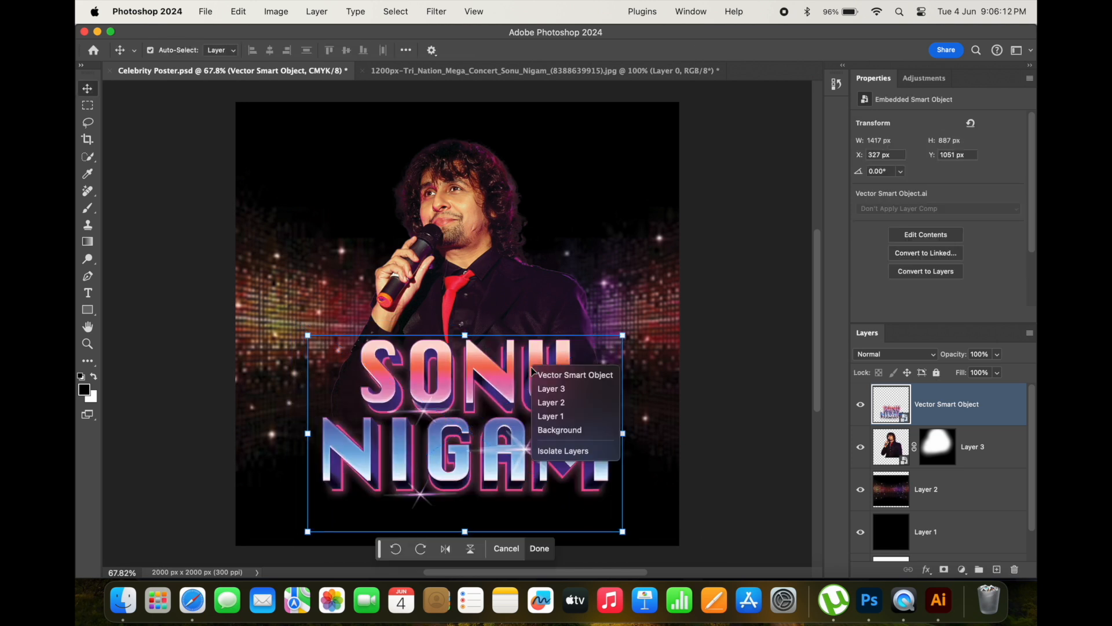
pyautogui.click(457, 381)
pyautogui.press('super+t')
pyautogui.rightClick(461, 376)
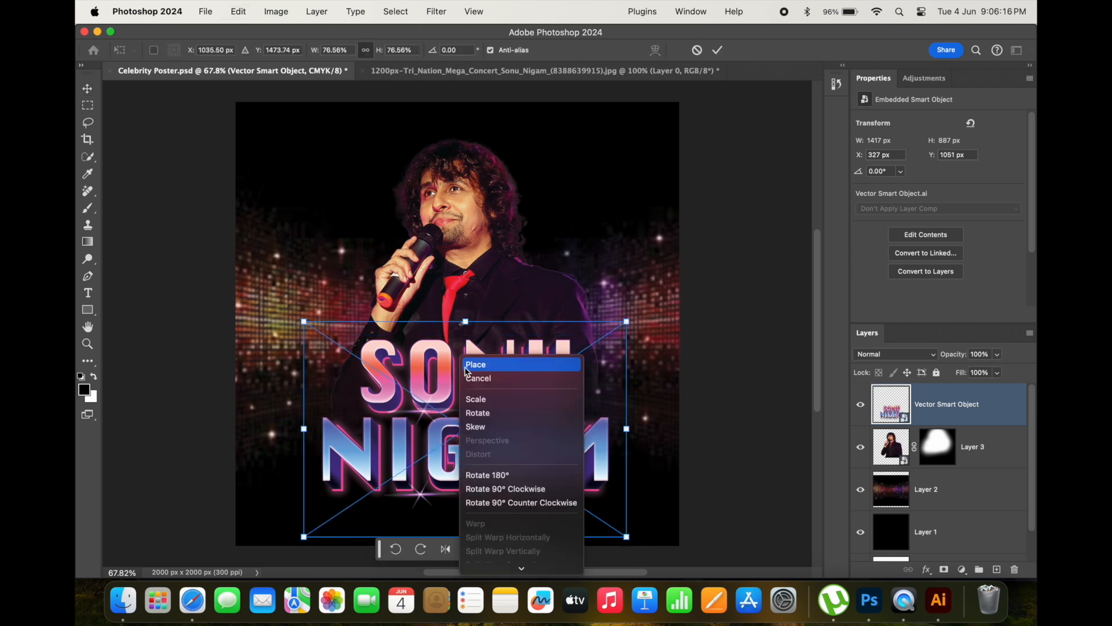
pyautogui.click(500, 430)
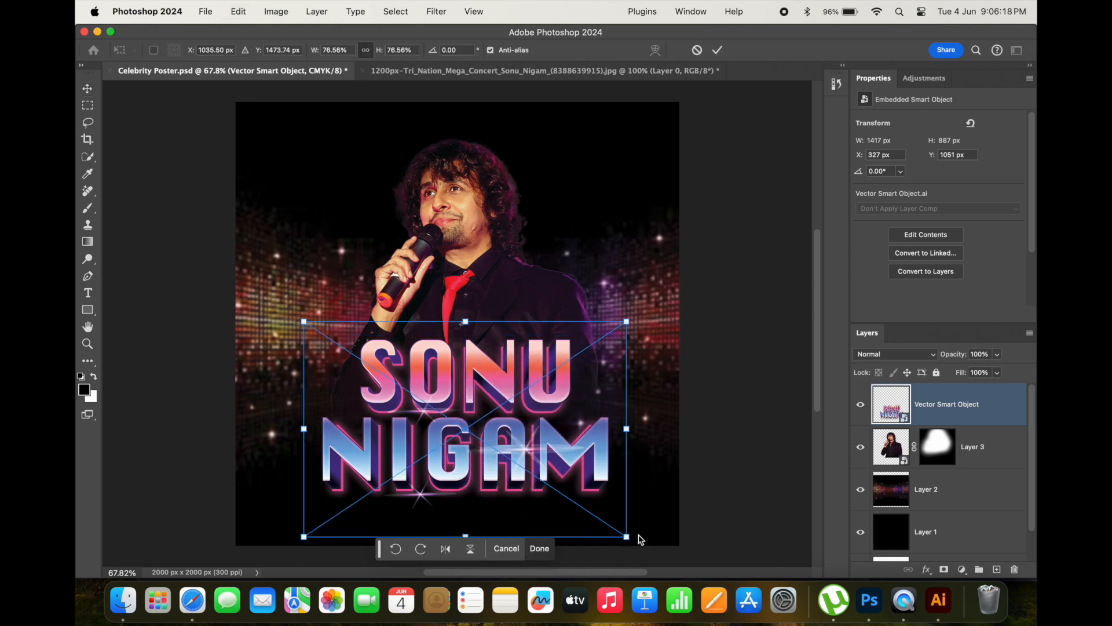
pyautogui.moveTo(632, 542); pyautogui.dragTo(645, 541)
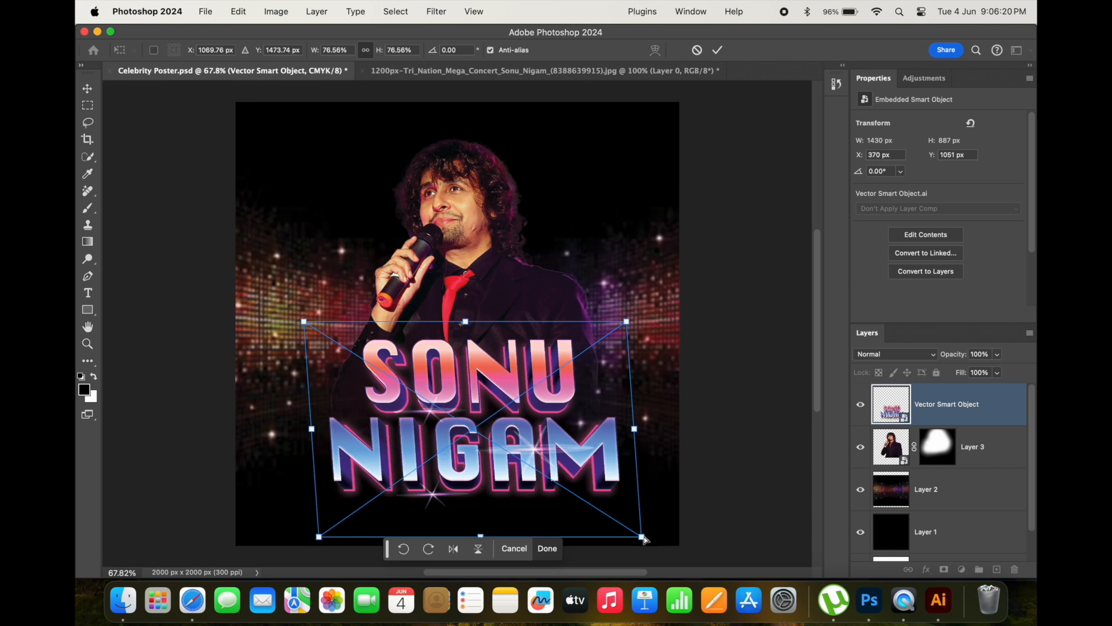
pyautogui.press('super+z')
pyautogui.rightClick(472, 357)
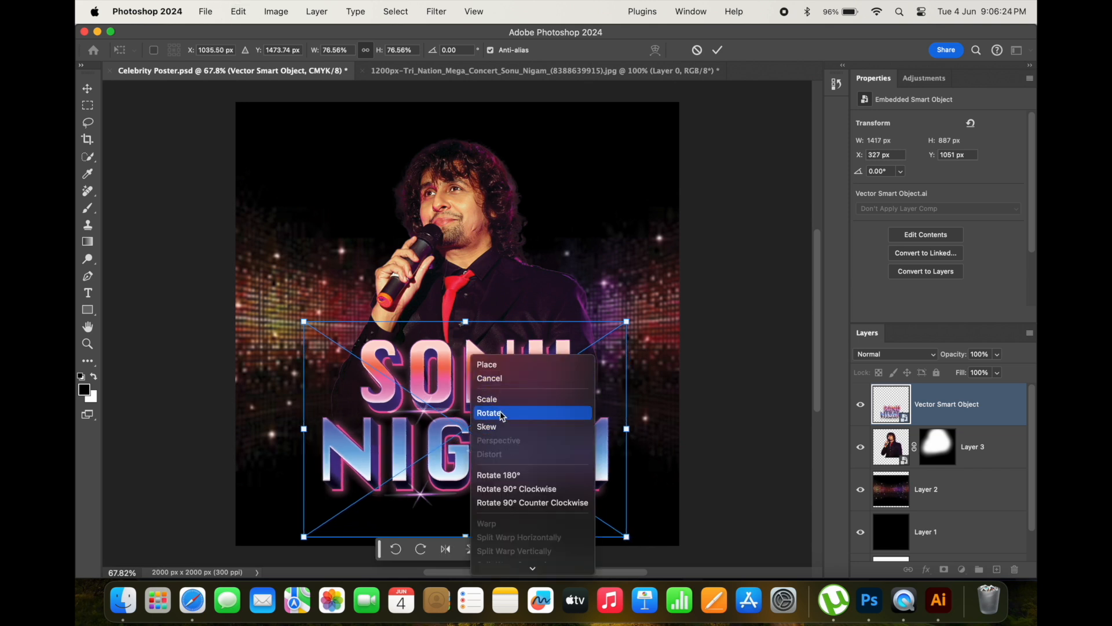
pyautogui.click(566, 378)
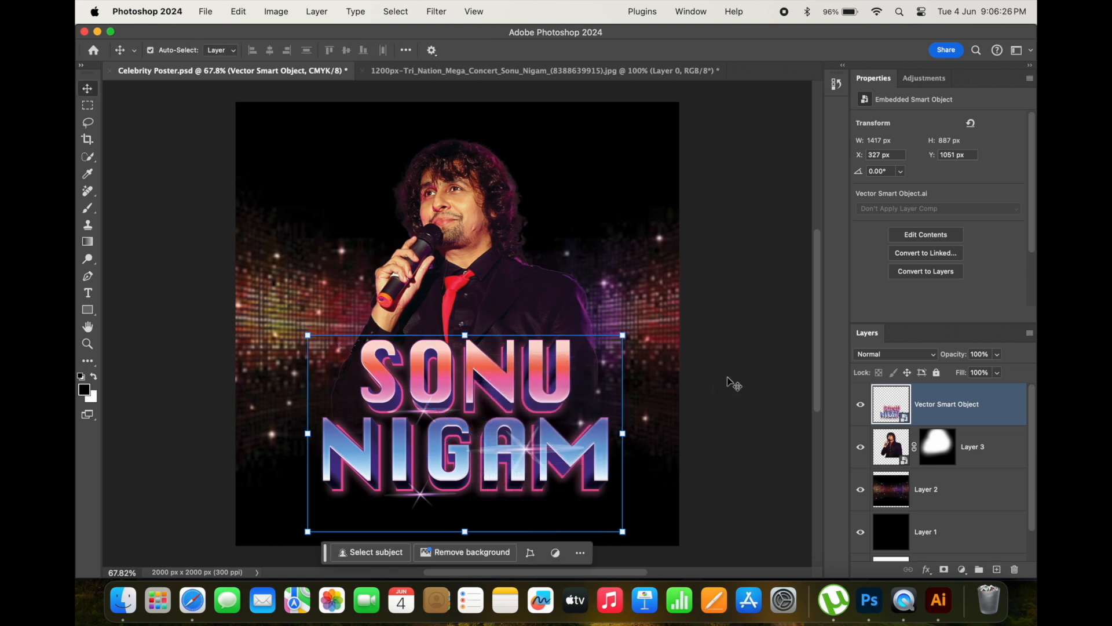
# Rasterize the title layer and apply a Perspective transform that widens its lower edge to about 121%
pyautogui.rightClick(927, 397)
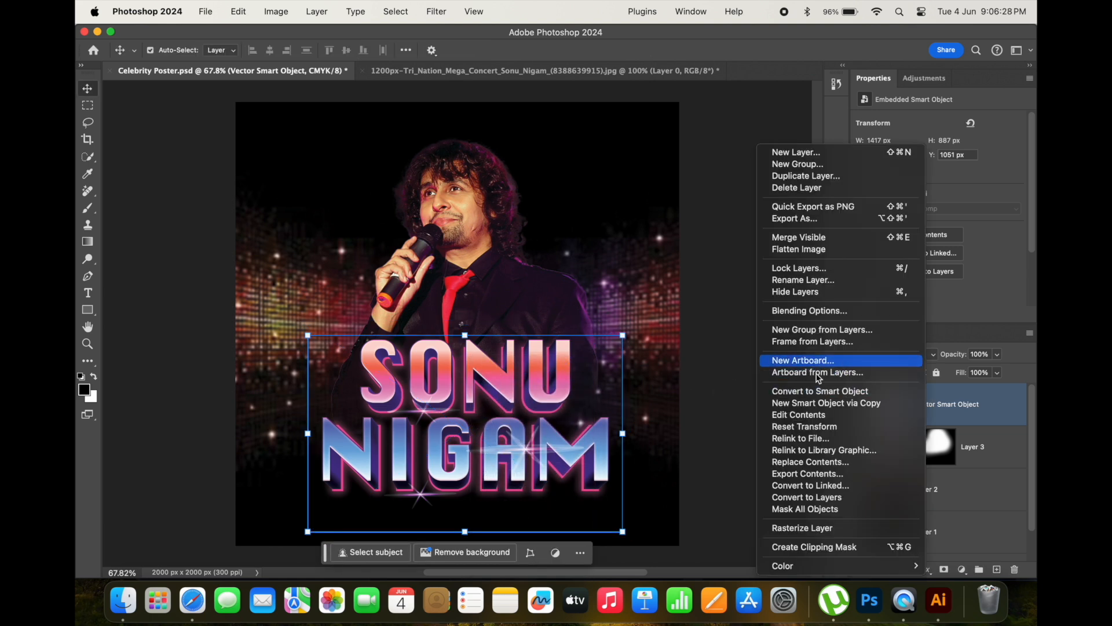
pyautogui.click(801, 528)
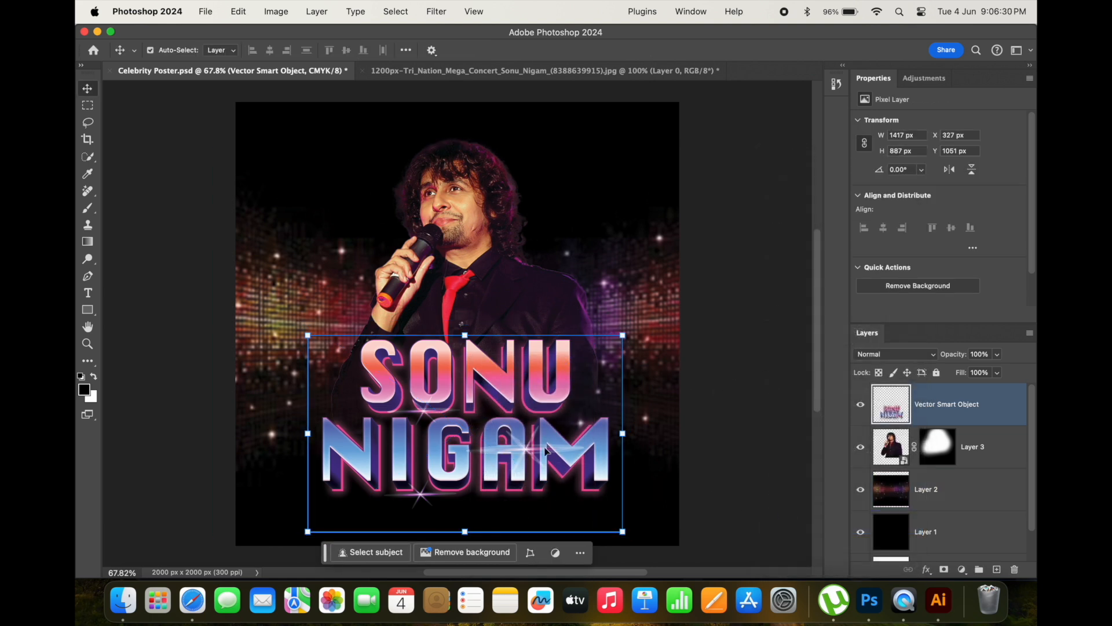
pyautogui.rightClick(543, 427)
pyautogui.click(493, 389)
pyautogui.press('super+t')
pyautogui.rightClick(494, 388)
pyautogui.click(533, 330)
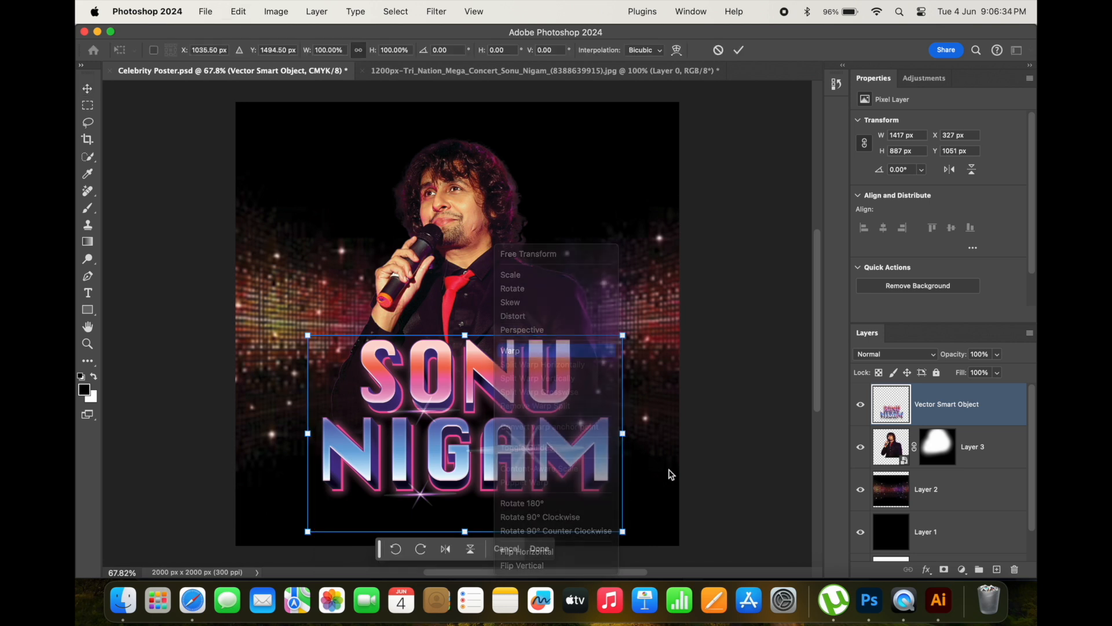
pyautogui.moveTo(626, 536); pyautogui.dragTo(655, 514)
pyautogui.moveTo(626, 333); pyautogui.dragTo(652, 334)
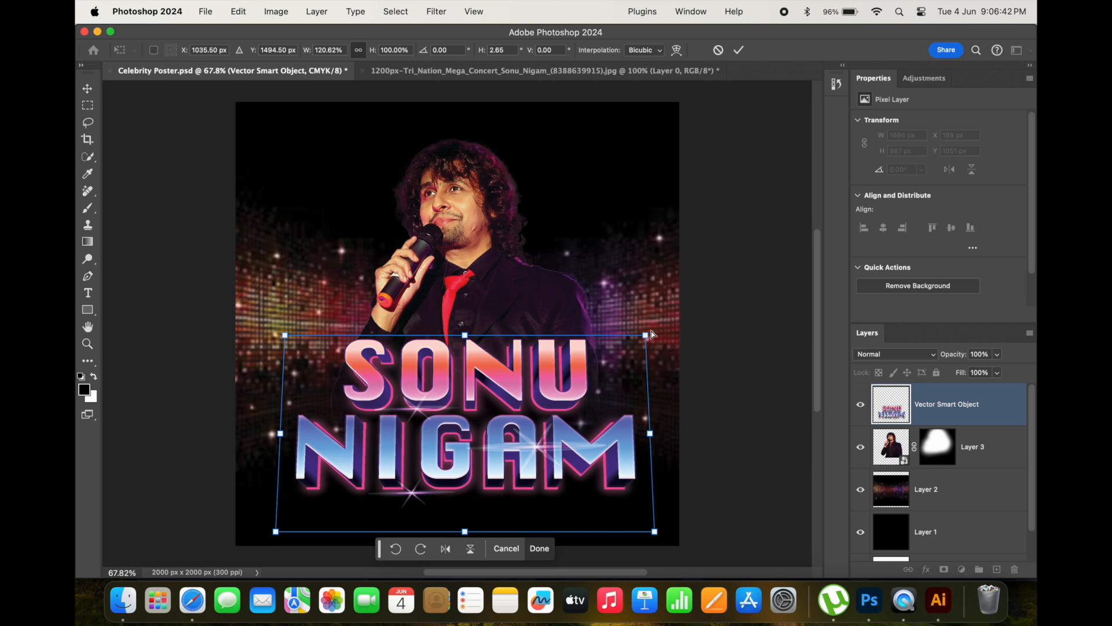
pyautogui.press('super+z')
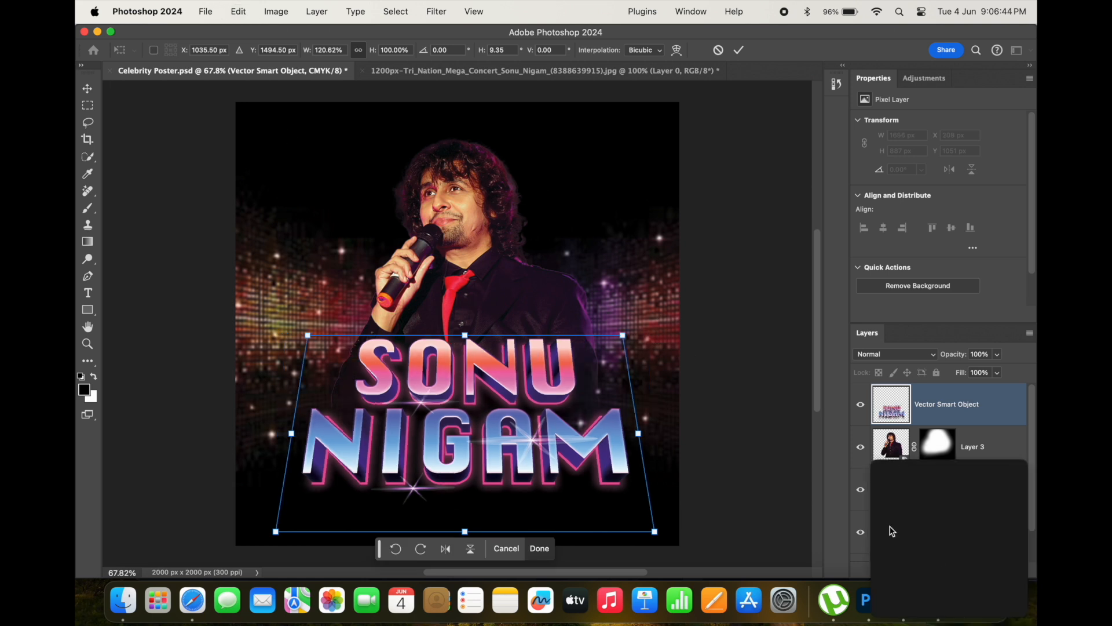
pyautogui.click(82, 91)
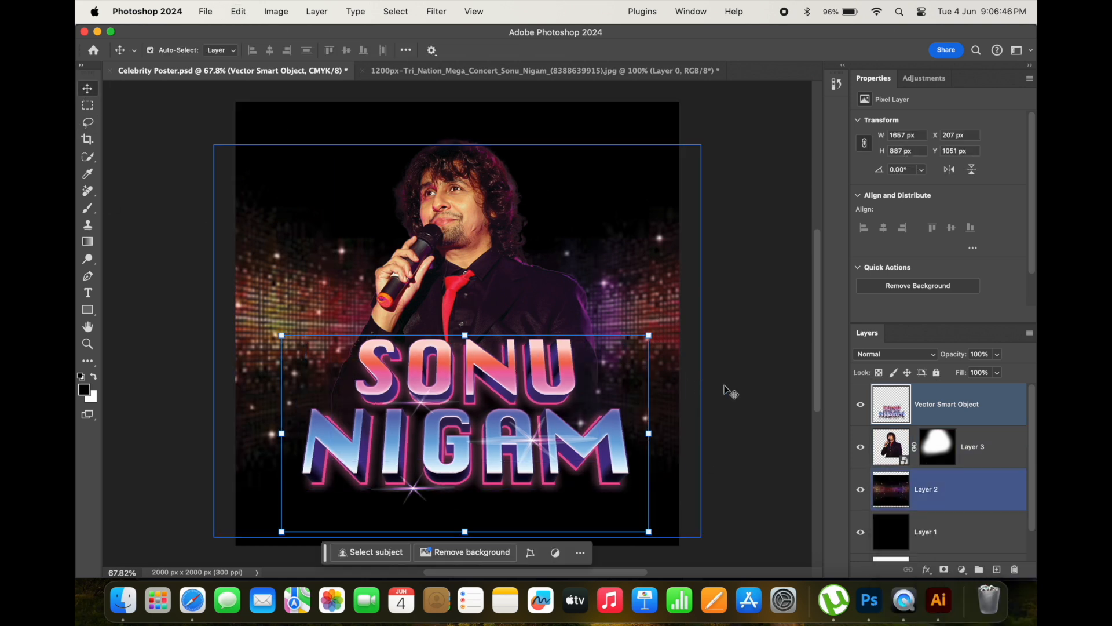
# Lower the title slightly on the poster, fine-tuning its vertical position to Y 1095 px, and deselect it
pyautogui.moveTo(497, 453); pyautogui.dragTo(499, 468)
pyautogui.click(798, 405)
pyautogui.click(560, 442)
pyautogui.press('Up')
pyautogui.press('Up')
pyautogui.press('Up')
pyautogui.press('Up')
pyautogui.press('Up')
pyautogui.press('Up')
pyautogui.press('Up')
pyautogui.press('Up')
pyautogui.press('Up')
pyautogui.press('Up')
pyautogui.press('Up')
pyautogui.press('Up')
pyautogui.press('Up')
pyautogui.press('Up')
pyautogui.press('Up')
pyautogui.press('Up')
pyautogui.press('Up')
pyautogui.press('Up')
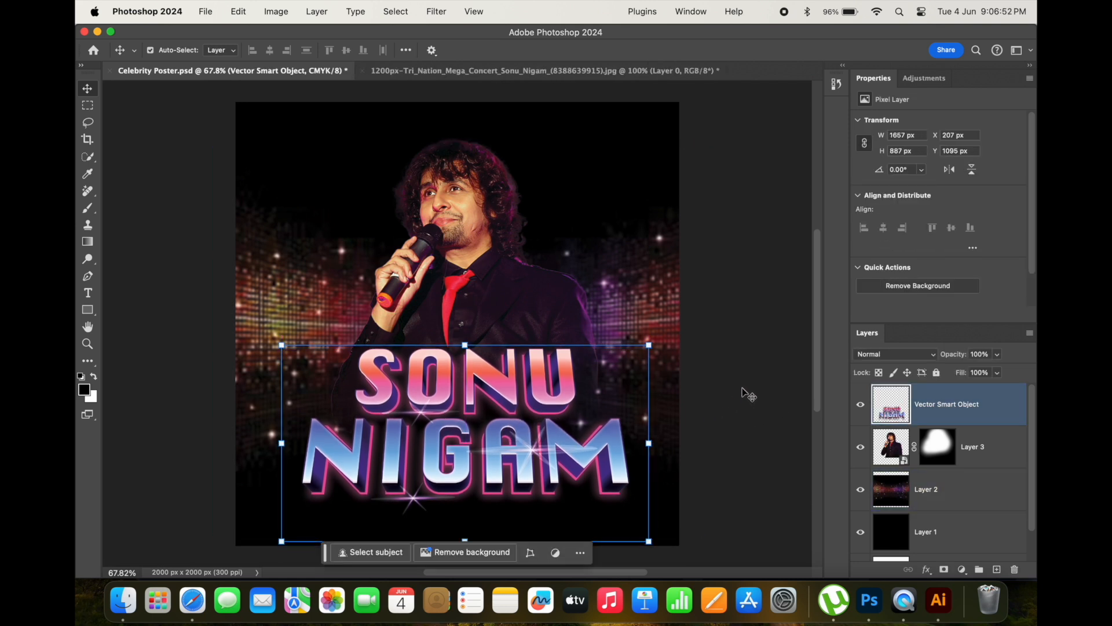
pyautogui.click(748, 395)
# Scale the main singer layer to about 97.6%, shift it up and slightly right above the title, and save the poster
pyautogui.click(457, 231)
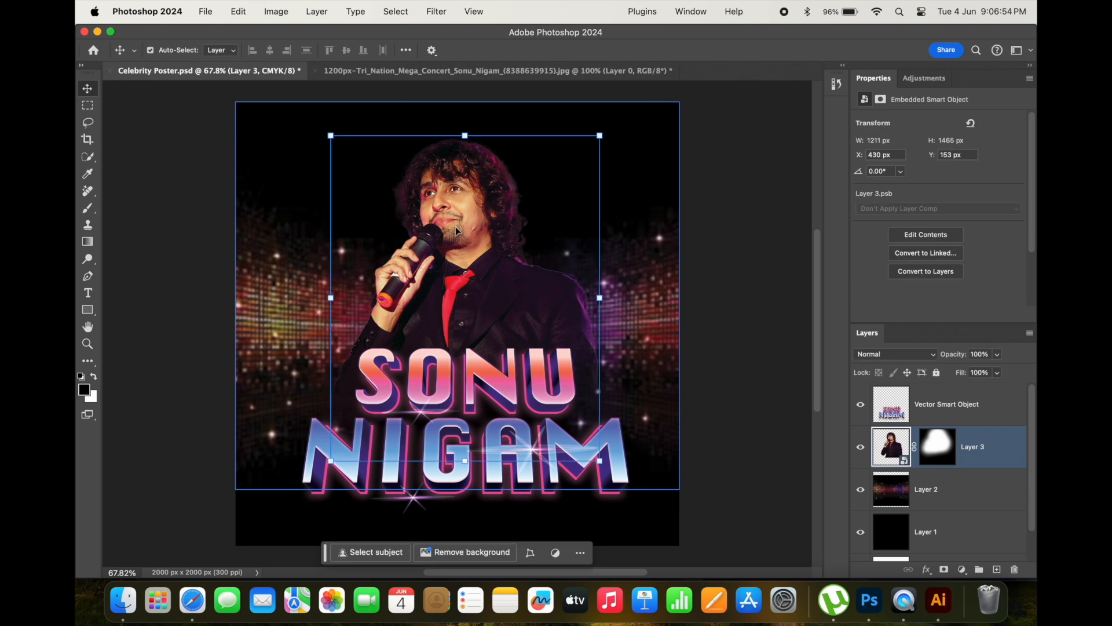
pyautogui.hotkey('shift', 'Down')
pyautogui.hotkey('shift', 'Down')
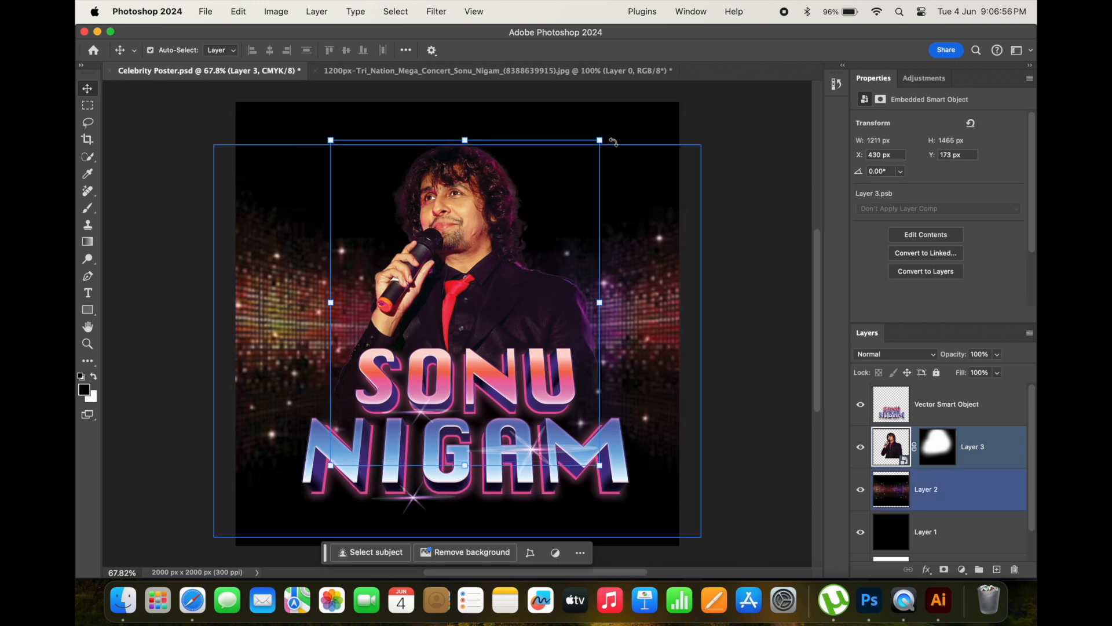
pyautogui.moveTo(599, 140); pyautogui.dragTo(593, 148)
pyautogui.moveTo(498, 284)
pyautogui.mouseDown()
pyautogui.moveTo(499, 267)
pyautogui.moveTo(439, 321)
pyautogui.moveTo(466, 315)
pyautogui.moveTo(508, 266)
pyautogui.mouseUp()
pyautogui.press('Return')
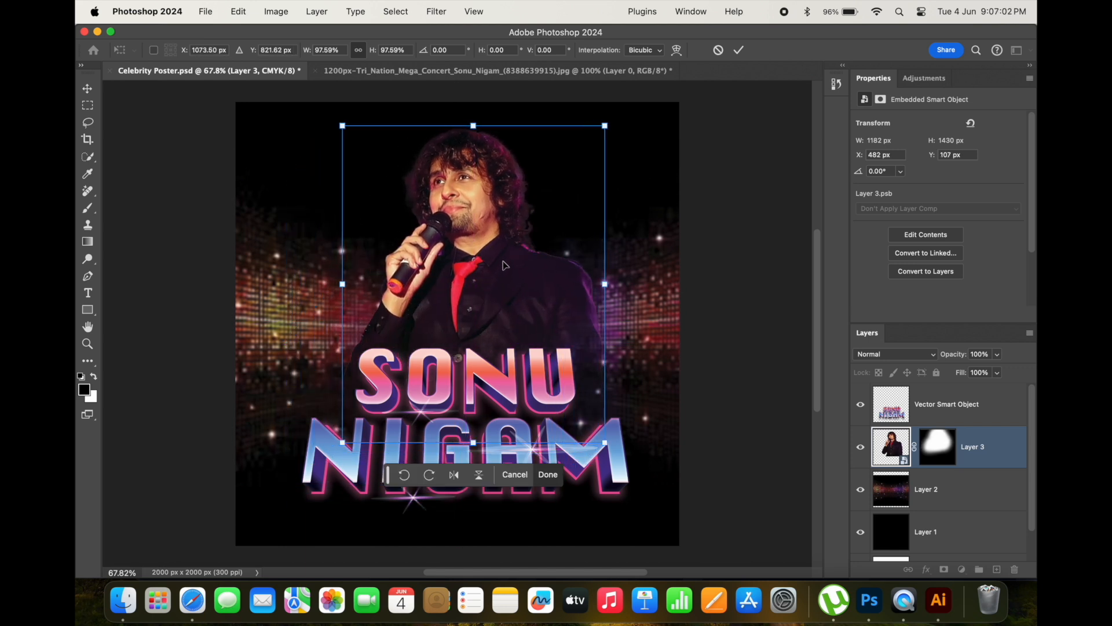
pyautogui.click(723, 368)
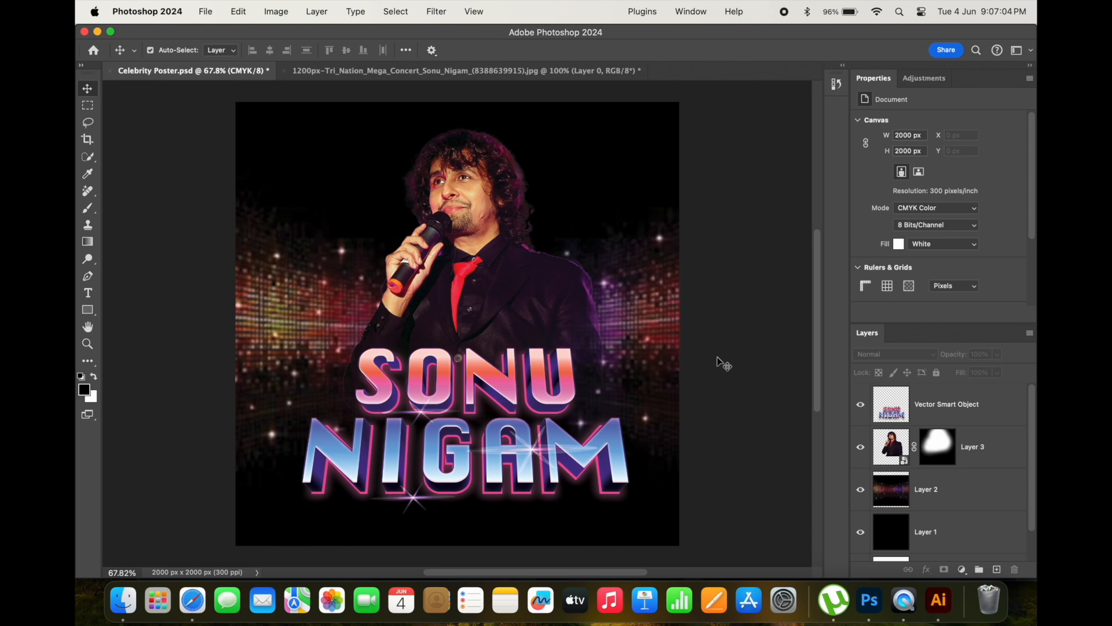
pyautogui.press('super+s')
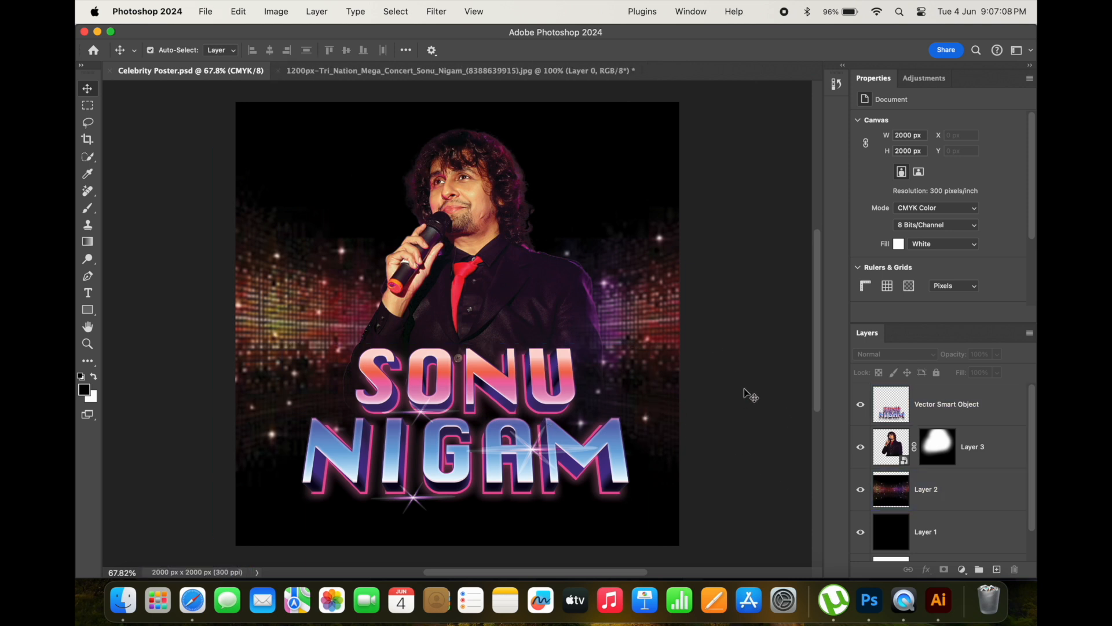
# Add the text THE NIGHT WITH in 18 pt Arial Black and place it over the singer's chest, just above SONU
pyautogui.click(88, 294)
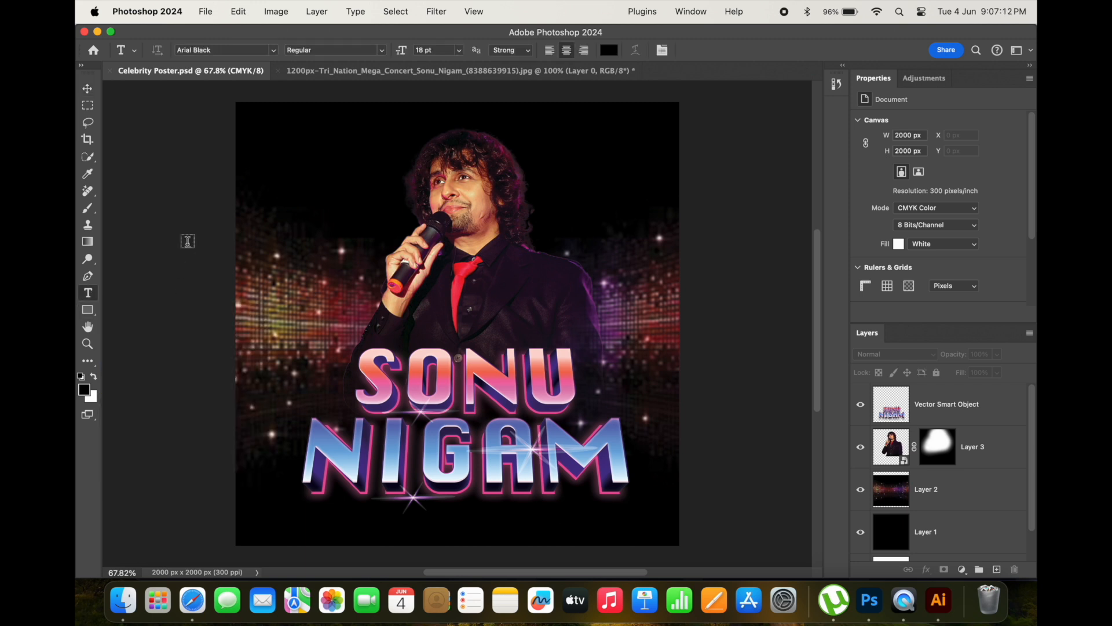
pyautogui.click(185, 241)
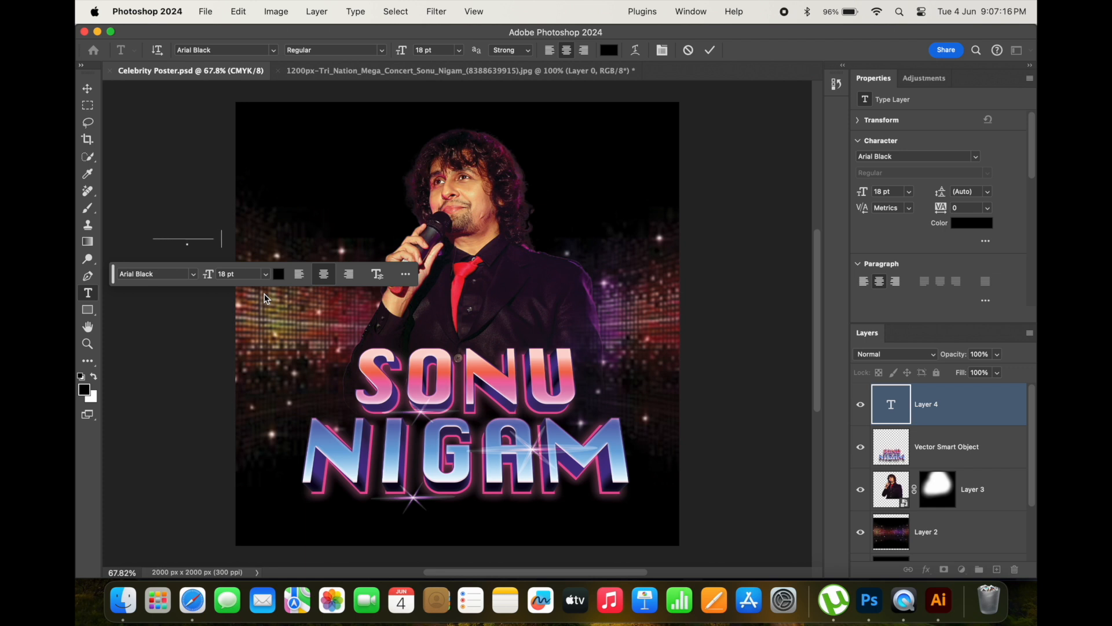
pyautogui.click(87, 88)
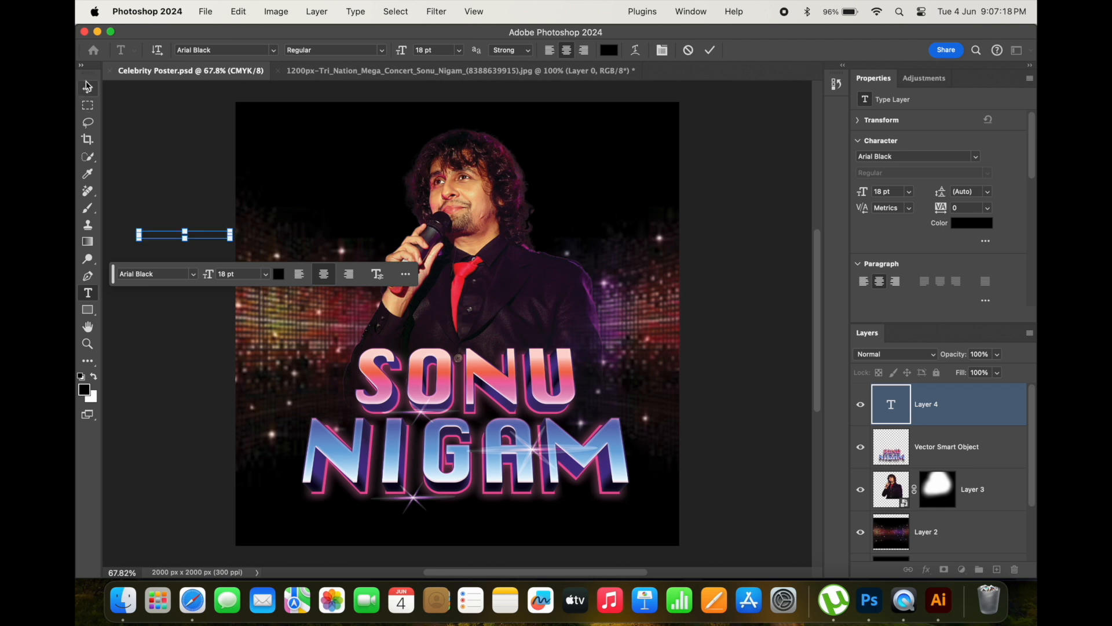
pyautogui.moveTo(220, 240); pyautogui.dragTo(467, 324)
pyautogui.press('super+t')
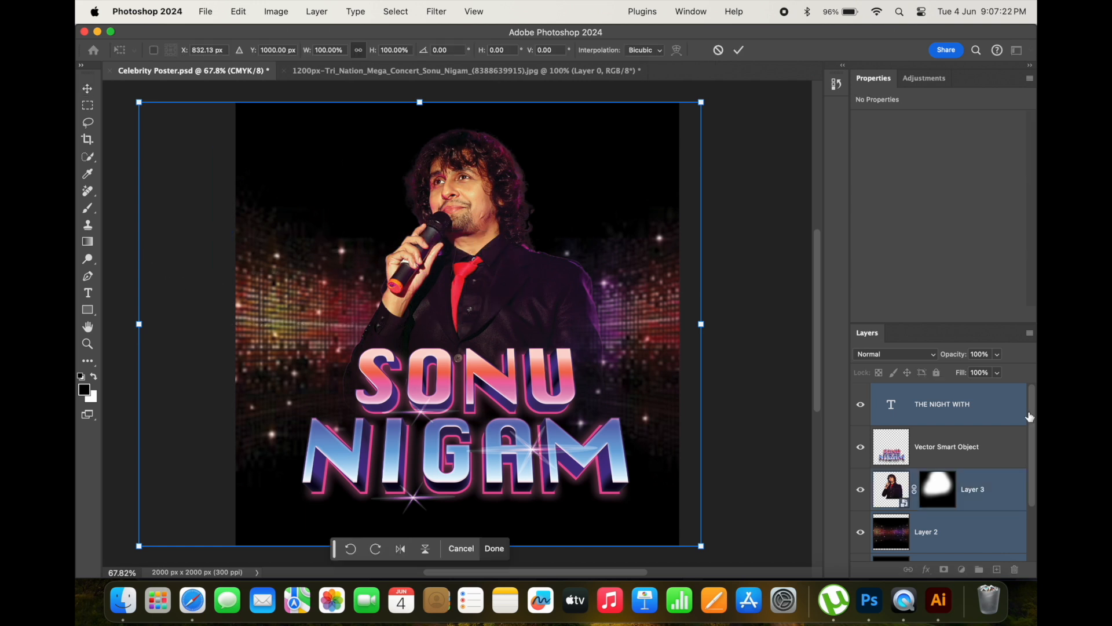
pyautogui.click(950, 404)
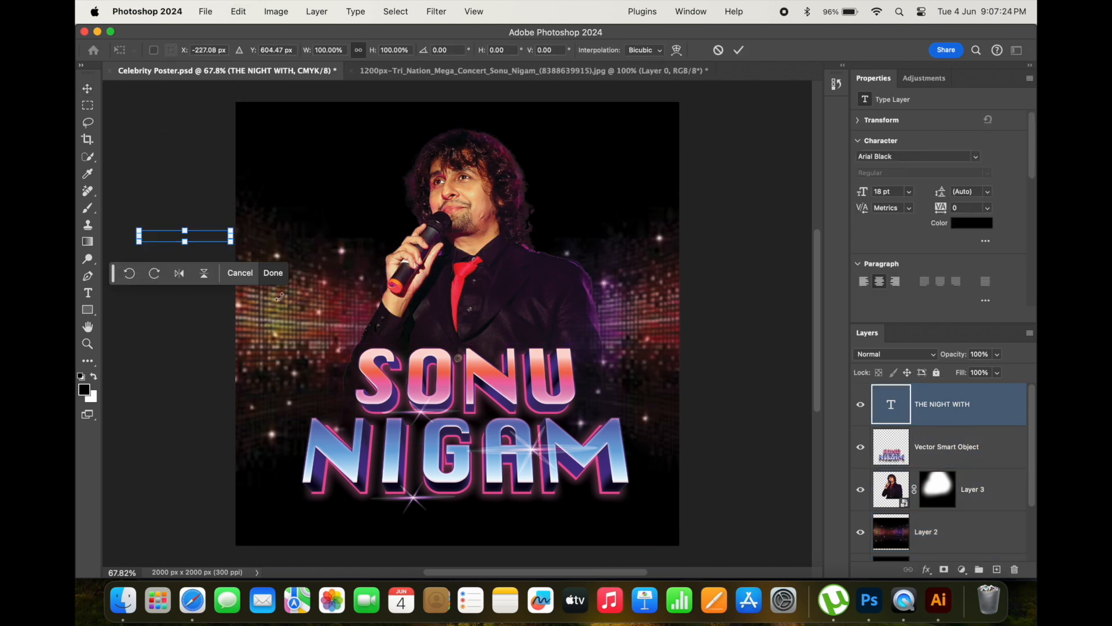
pyautogui.moveTo(221, 243); pyautogui.dragTo(507, 343)
pyautogui.press('Return')
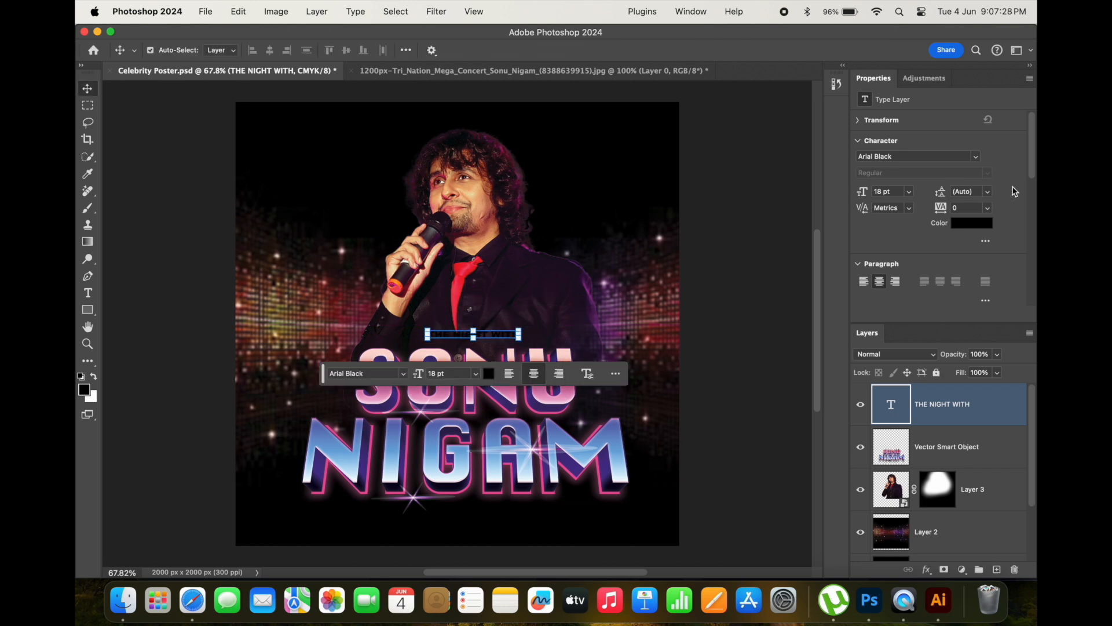
# Set the THE NIGHT WITH text colour to white
pyautogui.click(971, 225)
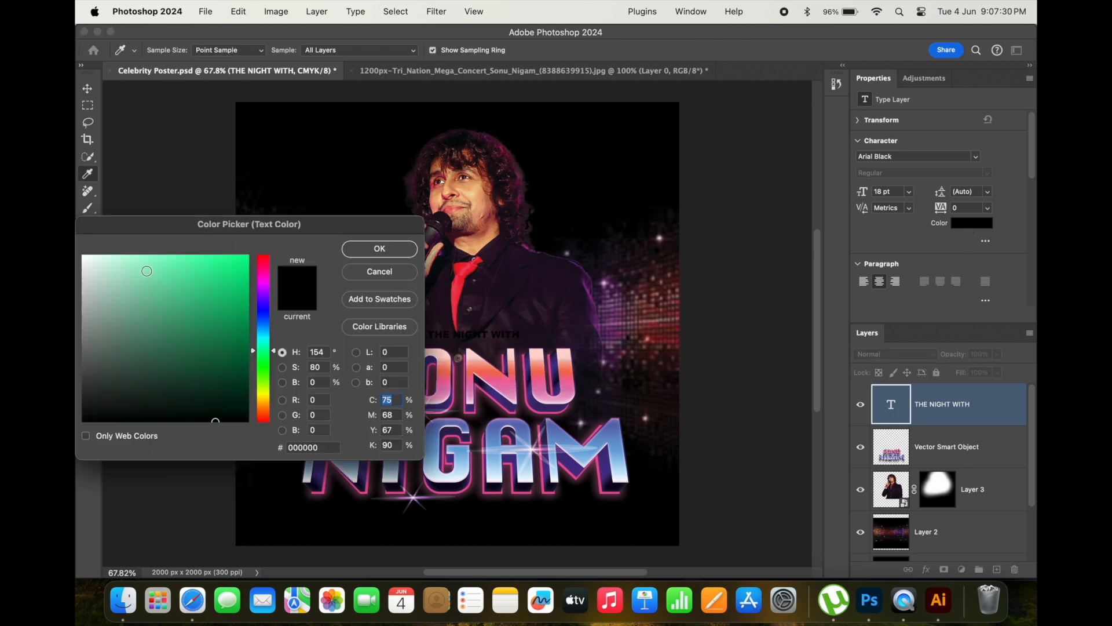
pyautogui.click(83, 255)
pyautogui.click(402, 245)
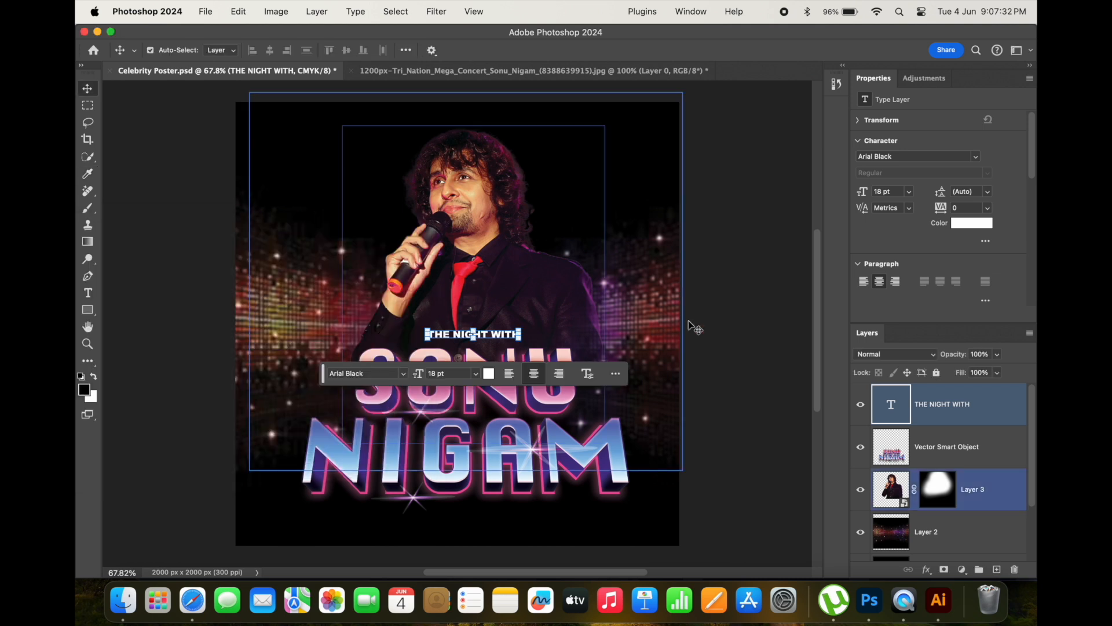
pyautogui.click(742, 326)
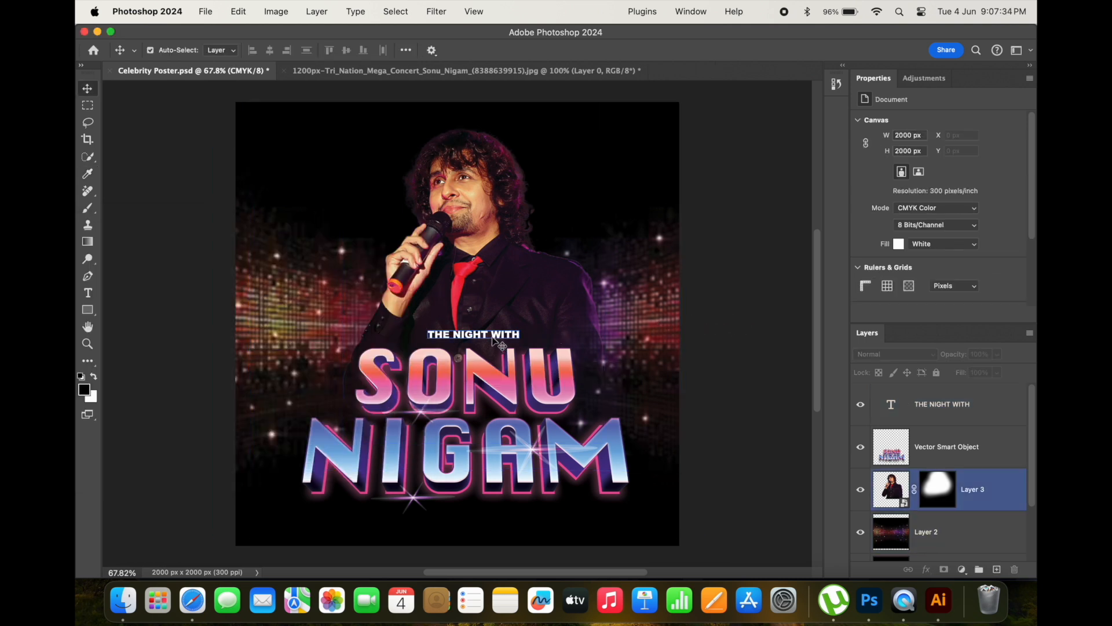
# Scale the THE NIGHT WITH text to 148% and centre it above the SONU lettering
pyautogui.doubleClick(521, 335)
pyautogui.moveTo(525, 328); pyautogui.dragTo(488, 339)
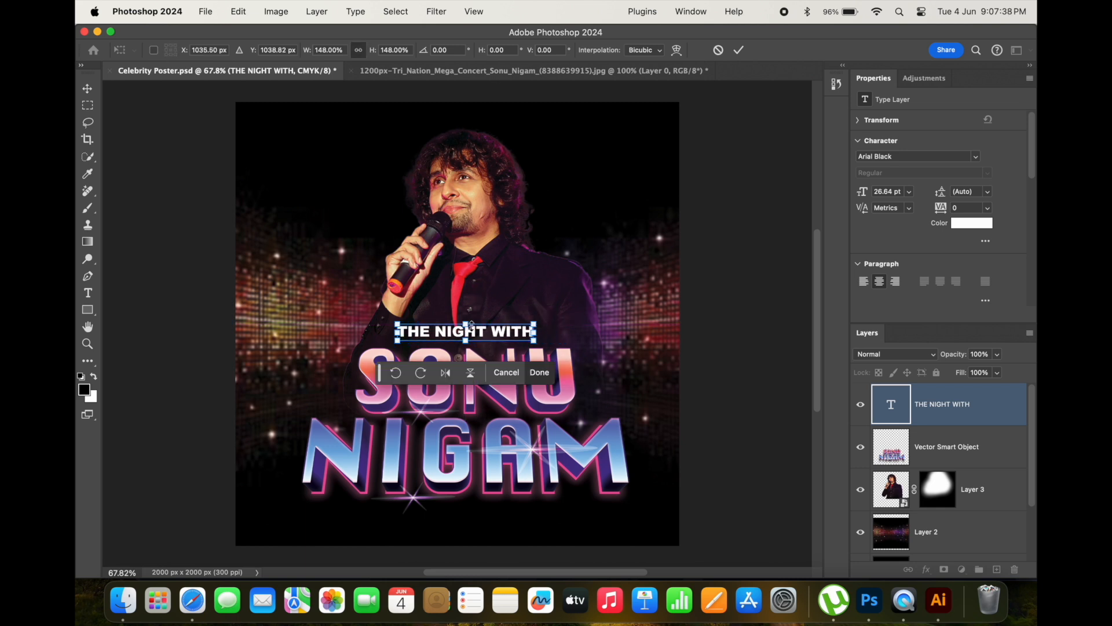
pyautogui.press('Return')
pyautogui.click(684, 384)
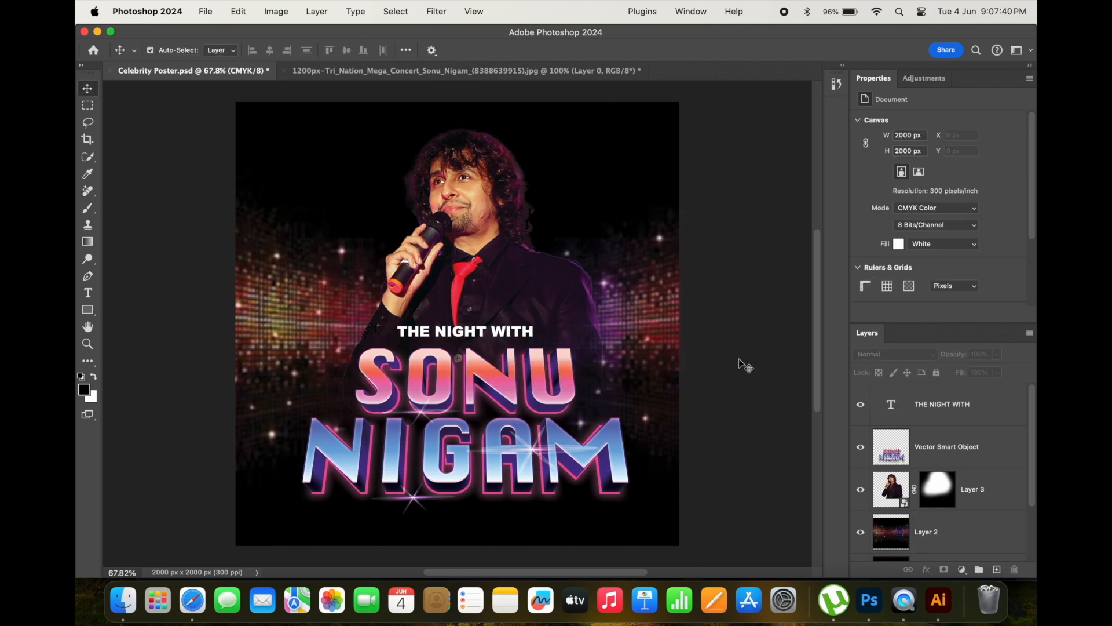
# Paste the second singer photo into the poster as a new layer and set its blend mode to Luminosity
pyautogui.press('cmd+v')
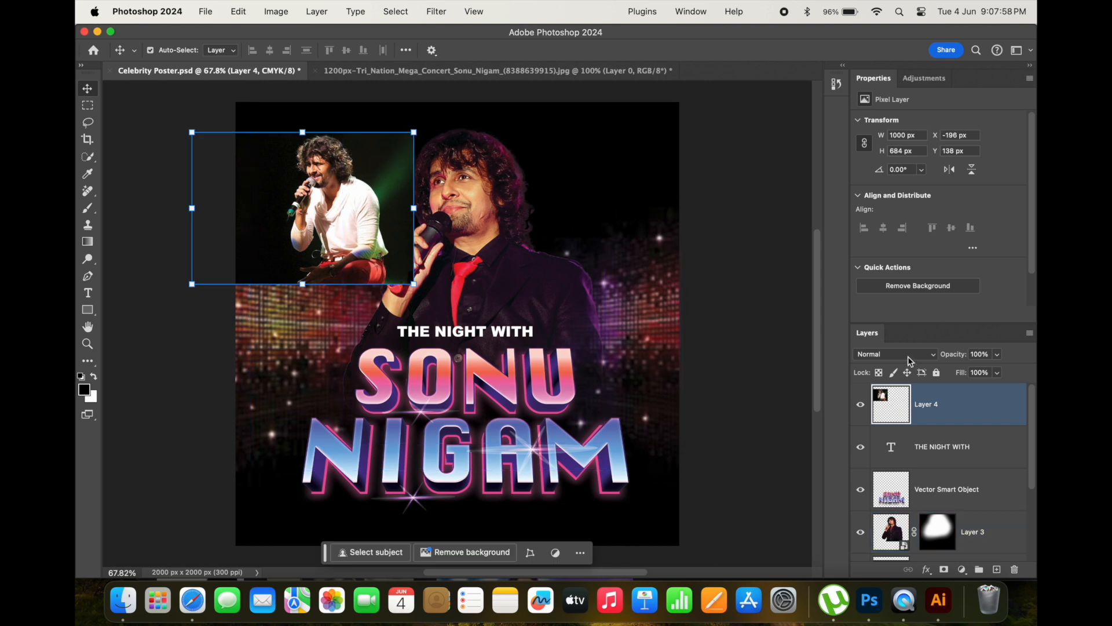
pyautogui.click(910, 358)
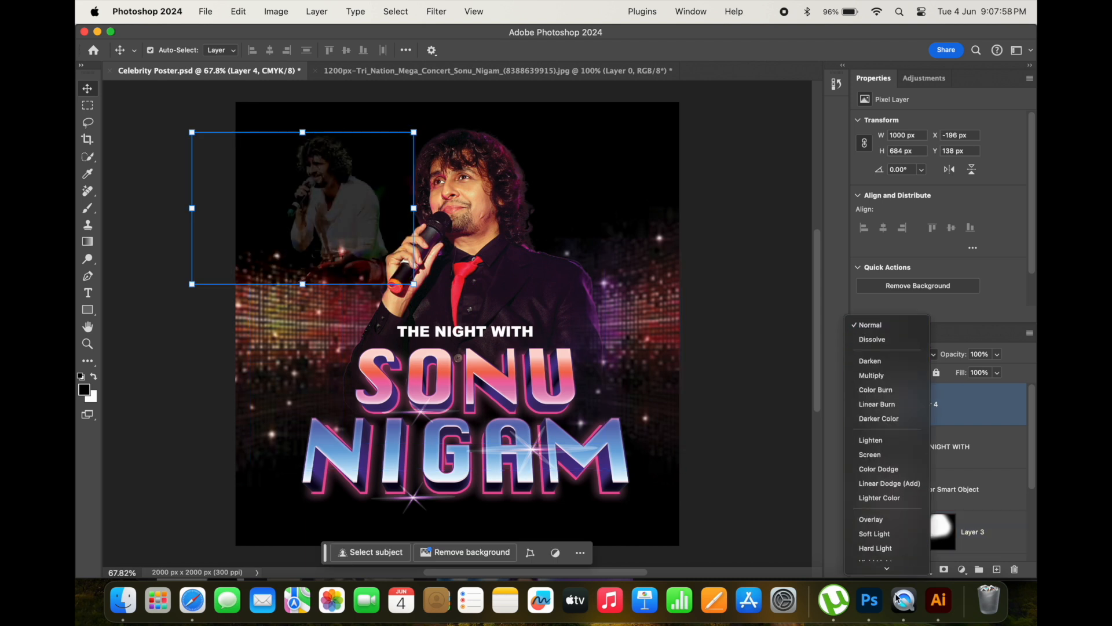
pyautogui.click(876, 564)
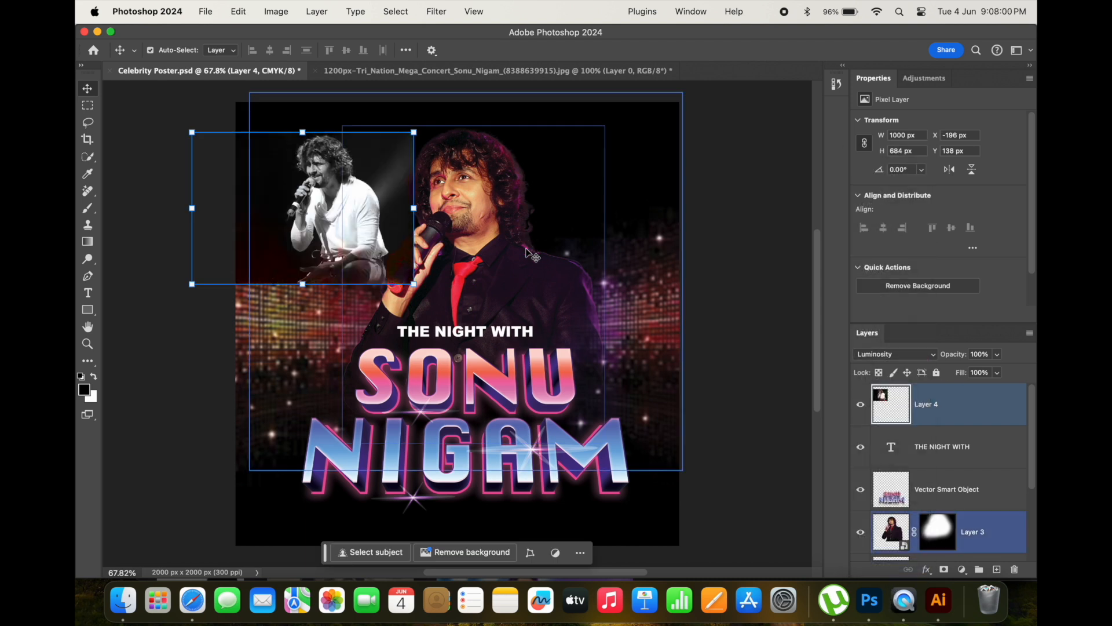
# Enlarge the pasted photo, flip it horizontally and rotate it so the second singer fills the poster's upper-left area
pyautogui.moveTo(414, 284); pyautogui.dragTo(586, 481)
pyautogui.moveTo(472, 336); pyautogui.dragTo(373, 270)
pyautogui.rightClick(348, 109)
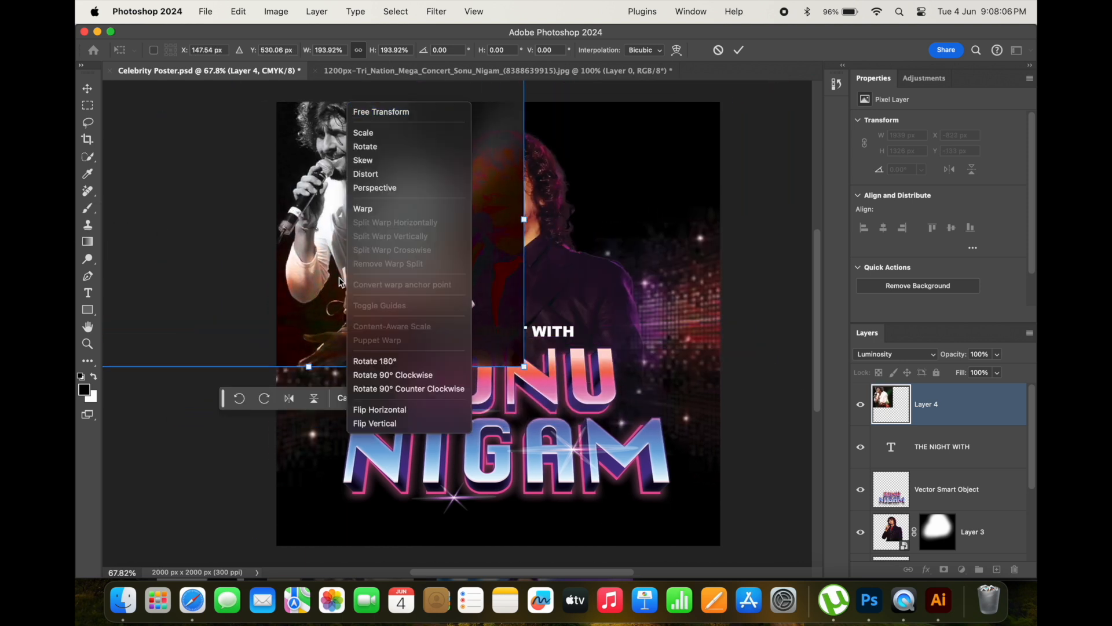
pyautogui.click(374, 409)
pyautogui.moveTo(348, 197); pyautogui.dragTo(452, 228)
pyautogui.moveTo(634, 296); pyautogui.dragTo(676, 179)
pyautogui.moveTo(477, 277); pyautogui.dragTo(470, 217)
pyautogui.press('Return')
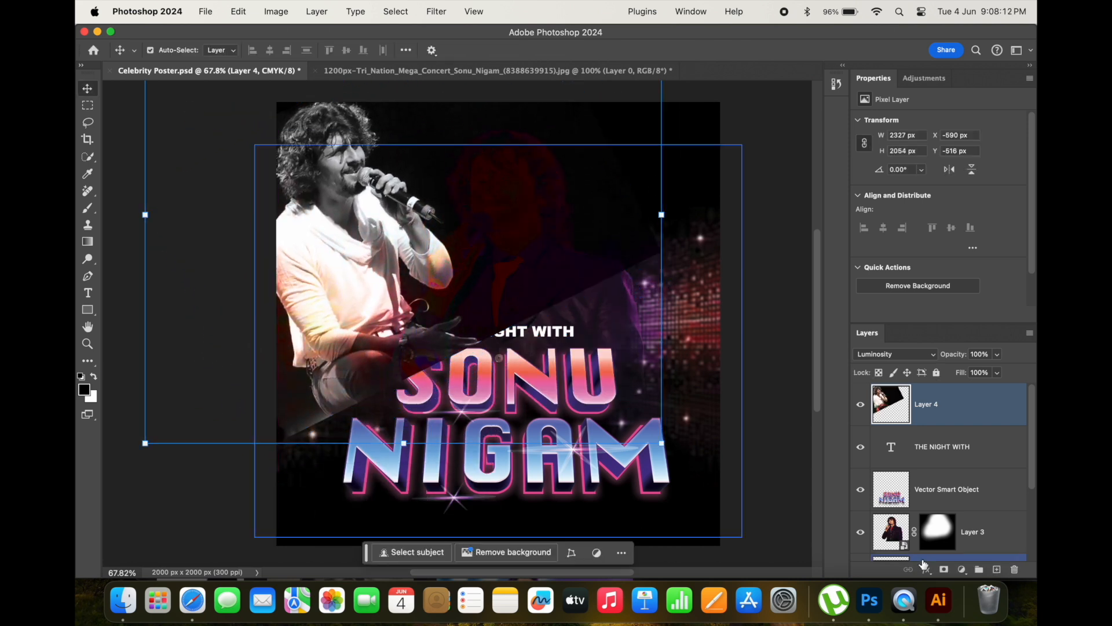
# Place the photo layer directly below Layer 3 and brush the second singer's head and shoulders visible through a black layer mask
pyautogui.moveTo(934, 402); pyautogui.dragTo(936, 553)
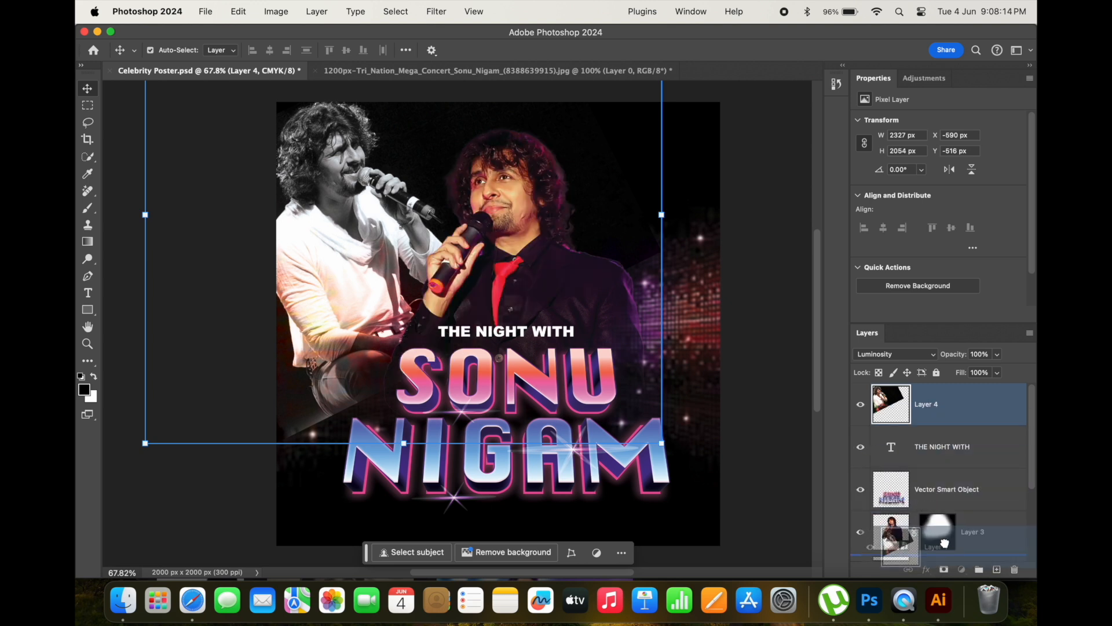
pyautogui.keyDown('alt'); pyautogui.click(944, 570); pyautogui.keyUp('alt')
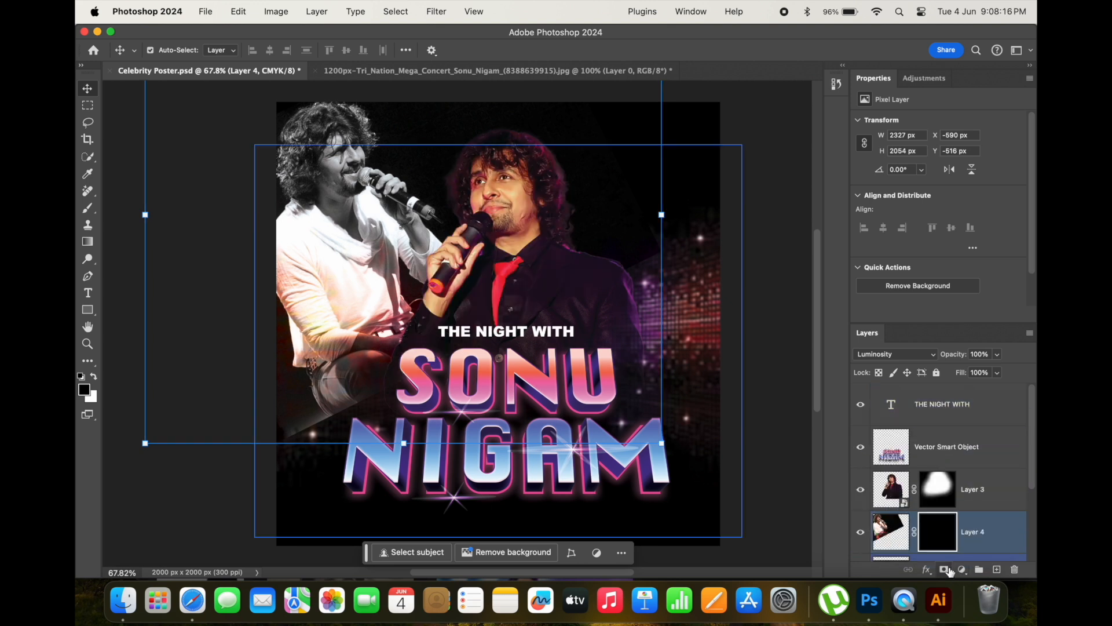
pyautogui.press('b')
pyautogui.press('x')
pyautogui.moveTo(341, 163)
pyautogui.mouseDown()
pyautogui.moveTo(333, 133)
pyautogui.moveTo(398, 202)
pyautogui.moveTo(355, 236)
pyautogui.moveTo(376, 125)
pyautogui.mouseUp()
pyautogui.press('v')
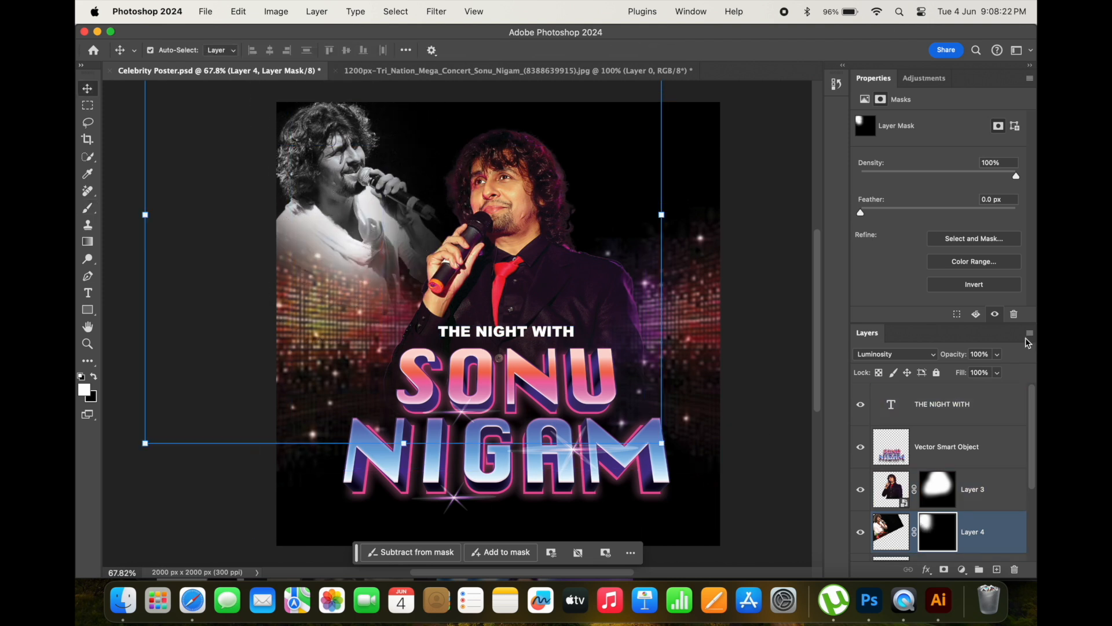
# Set the second singer photo's opacity to 33%, then shrink, rotate and reposition it in the poster's upper-left corner
pyautogui.moveTo(981, 367); pyautogui.dragTo(952, 369)
pyautogui.click(757, 318)
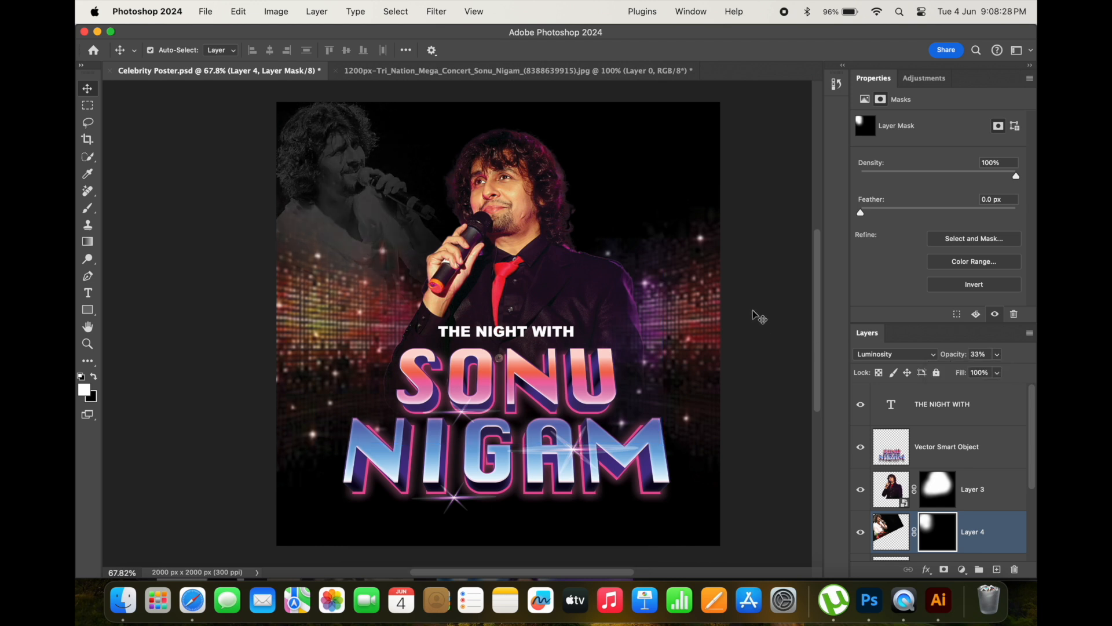
pyautogui.click(406, 195)
pyautogui.keyDown('shift'); pyautogui.click(664, 449); pyautogui.keyUp('shift')
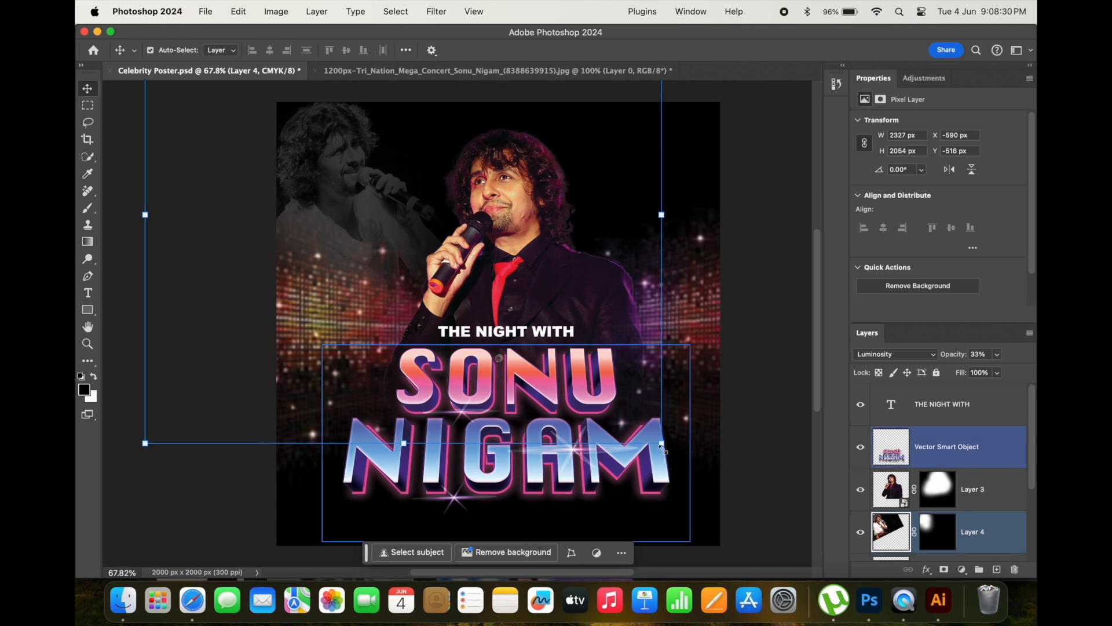
pyautogui.keyDown('shift'); pyautogui.click(664, 449); pyautogui.keyUp('shift')
pyautogui.moveTo(666, 451); pyautogui.dragTo(570, 520)
pyautogui.moveTo(369, 187); pyautogui.dragTo(311, 238)
pyautogui.press('Return')
pyautogui.moveTo(298, 190); pyautogui.dragTo(337, 174)
pyautogui.click(784, 209)
# Add an empty layer above Layer 3 and set the foreground colour to orange e7770a
pyautogui.click(985, 489)
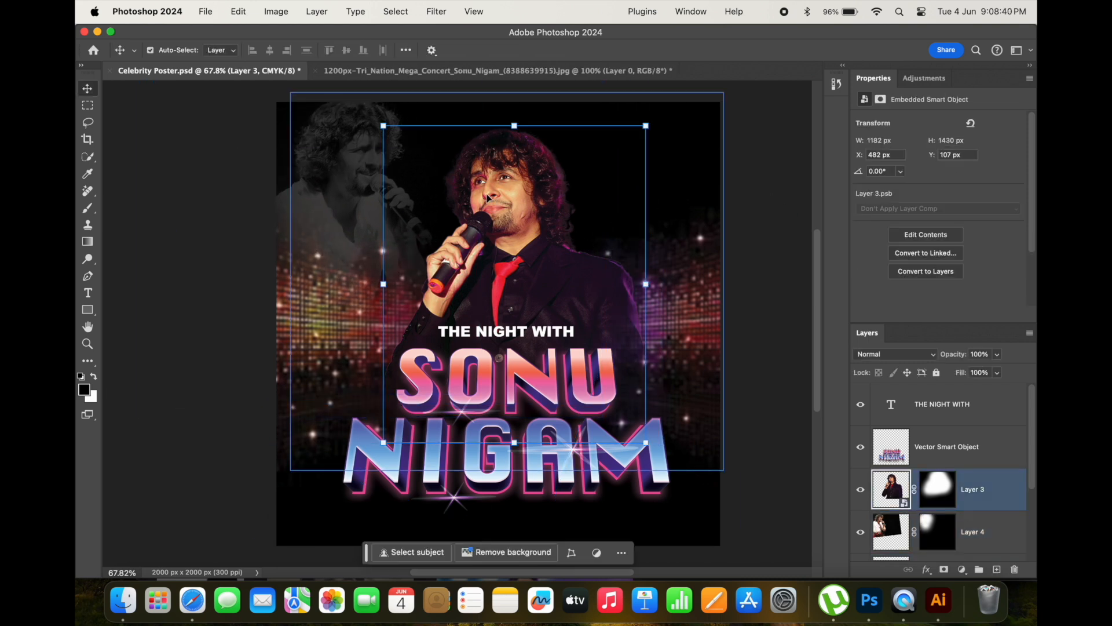
pyautogui.keyDown('shift'); pyautogui.click(1021, 548); pyautogui.keyUp('shift')
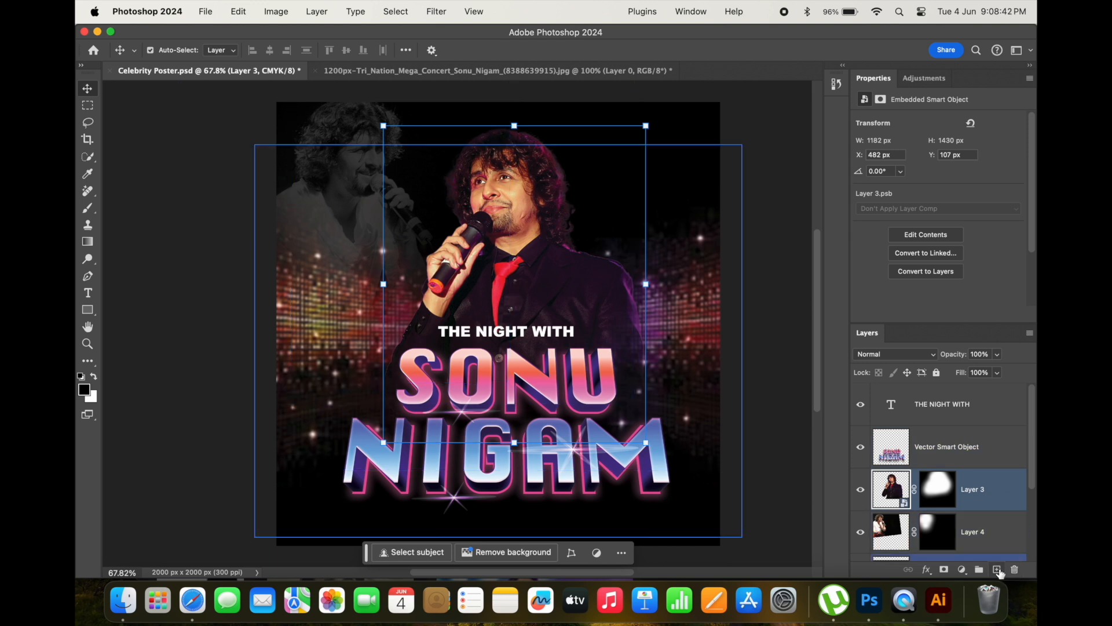
pyautogui.click(998, 570)
pyautogui.press('i')
pyautogui.click(354, 293)
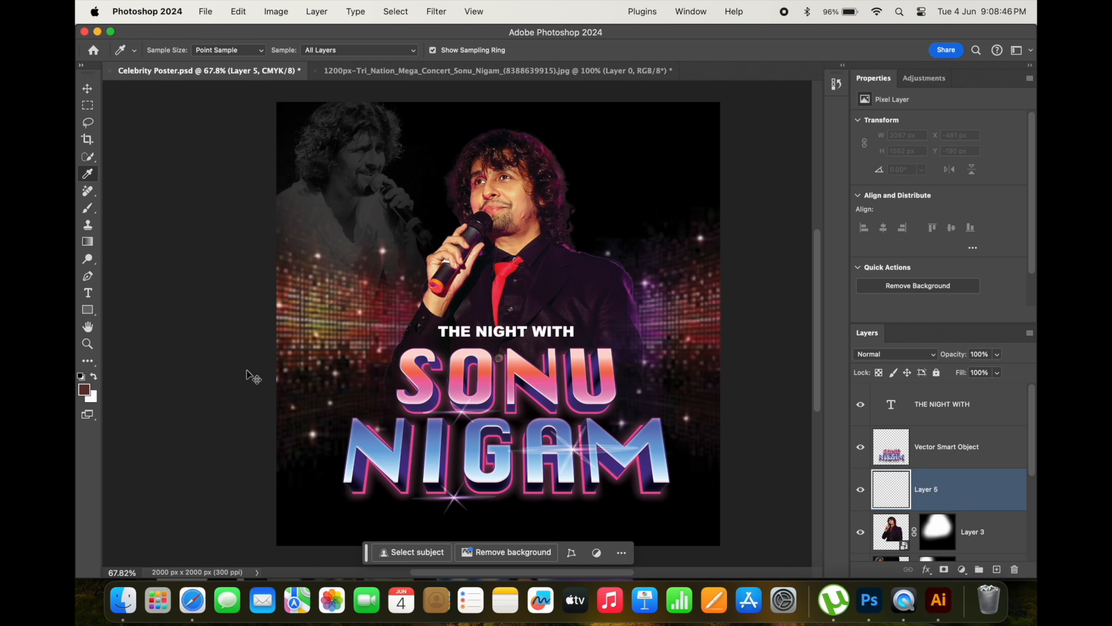
pyautogui.press('v')
pyautogui.click(84, 390)
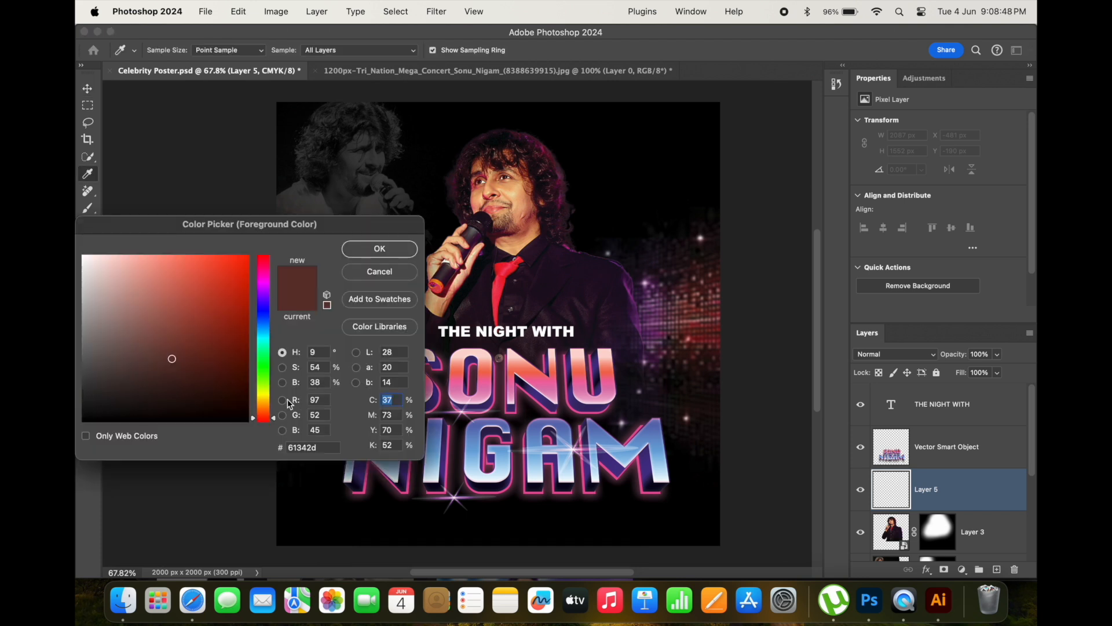
pyautogui.click(275, 408)
pyautogui.click(241, 270)
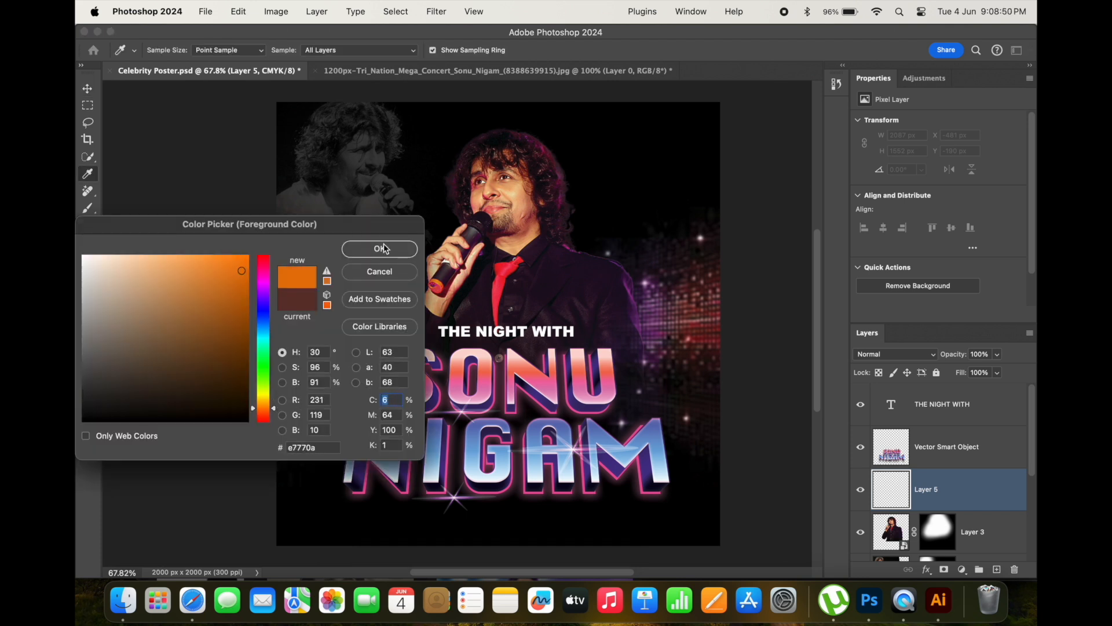
pyautogui.click(379, 249)
# Paint a broad soft orange stroke with the 800 px brush from the poster's top down over the main singer's right-hand side
pyautogui.press('b')
pyautogui.click(588, 130)
pyautogui.moveTo(627, 220); pyautogui.dragTo(663, 400)
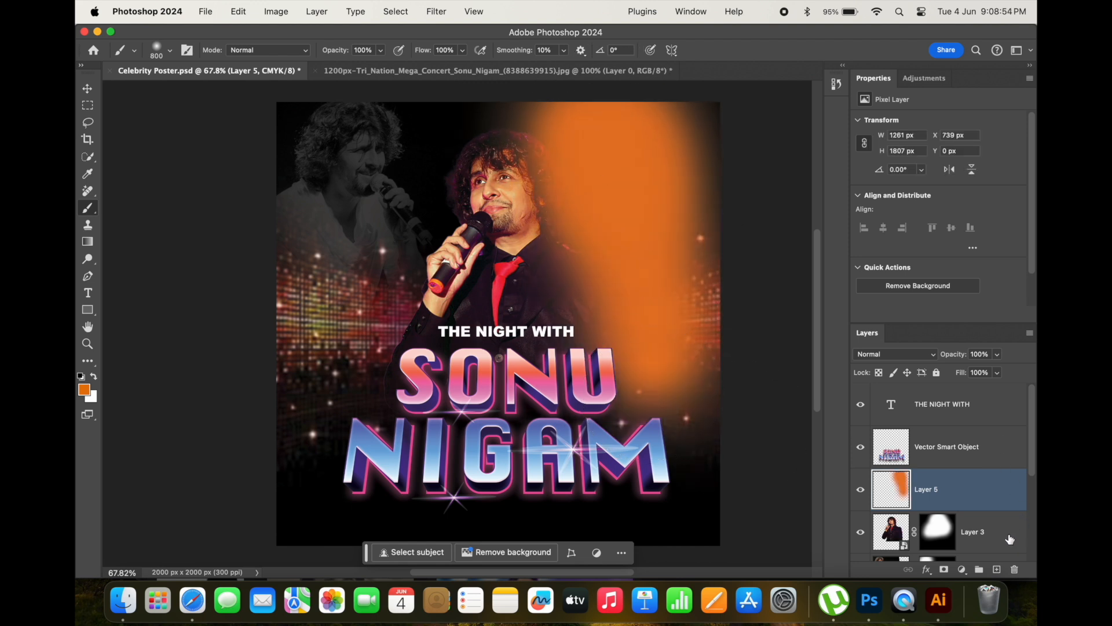
# Clip the orange paint layer to the main singer's layer, blend it as Overlay and reduce its opacity to 59%
pyautogui.keyDown('alt'); pyautogui.click(994, 510); pyautogui.keyUp('alt')
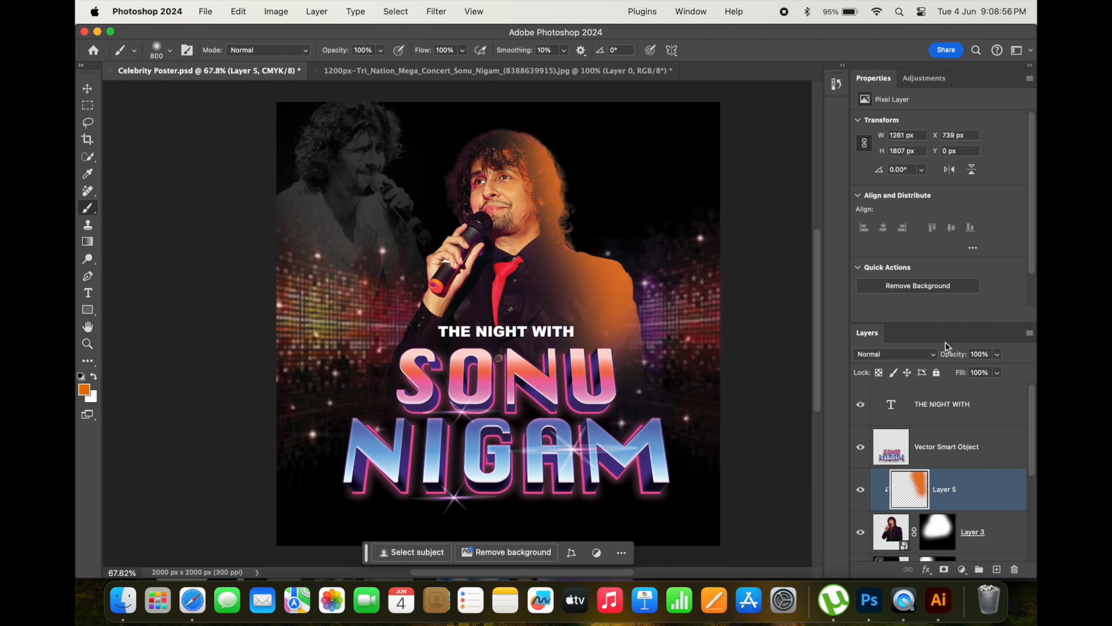
pyautogui.click(922, 352)
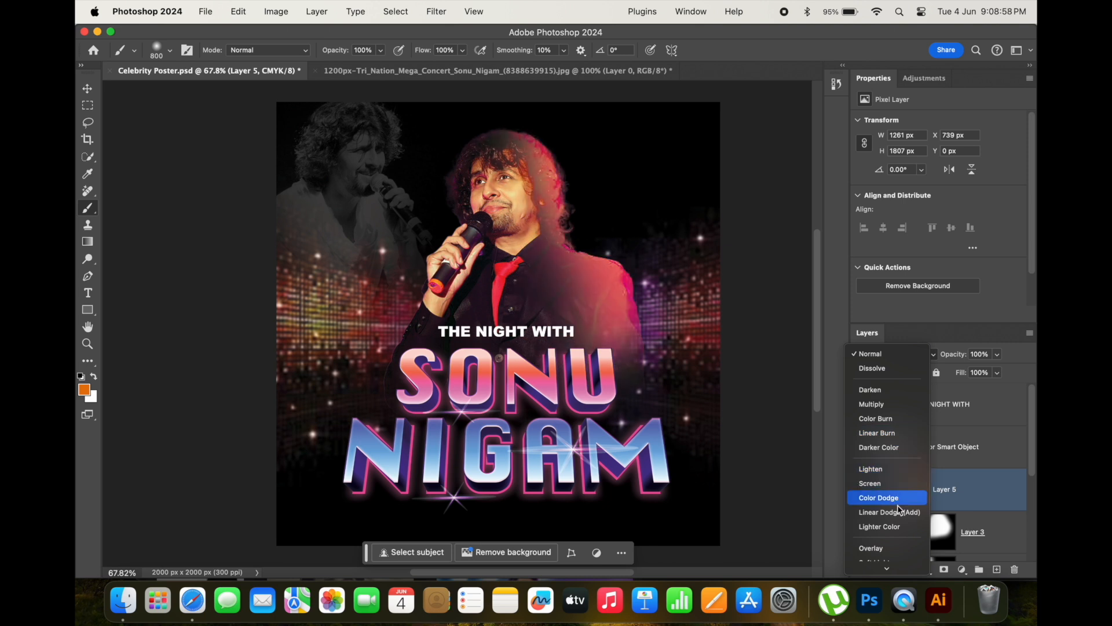
pyautogui.click(902, 546)
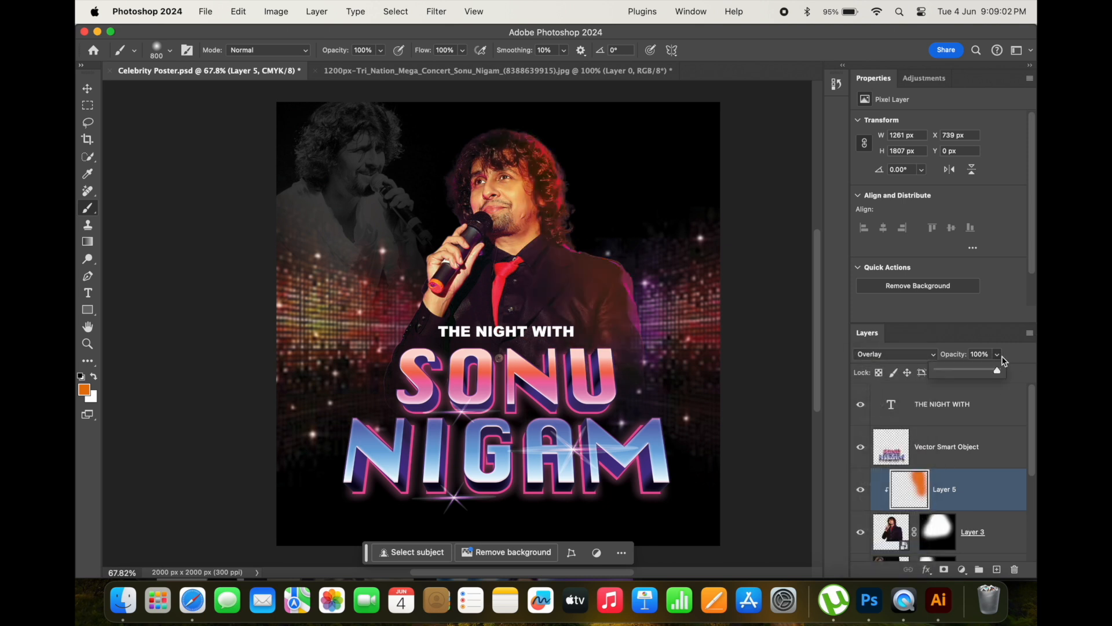
pyautogui.moveTo(973, 377); pyautogui.dragTo(966, 375)
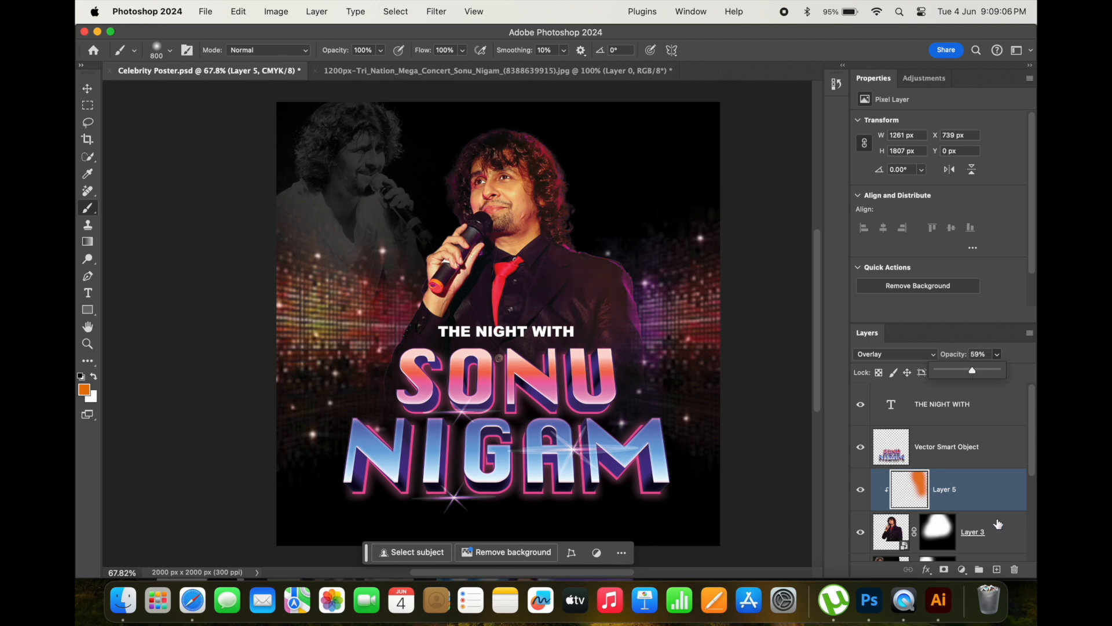
# On a new layer above Layer 5, paint a broad soft stroke in dark blue 202556 over the main singer's face and raised hand
pyautogui.click(996, 571)
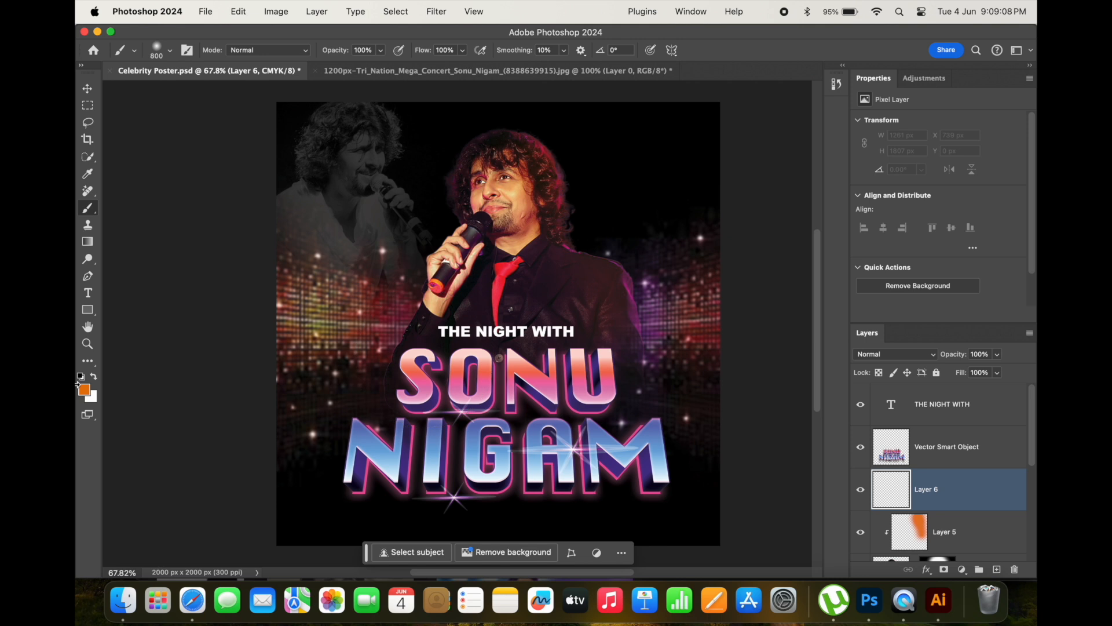
pyautogui.click(86, 391)
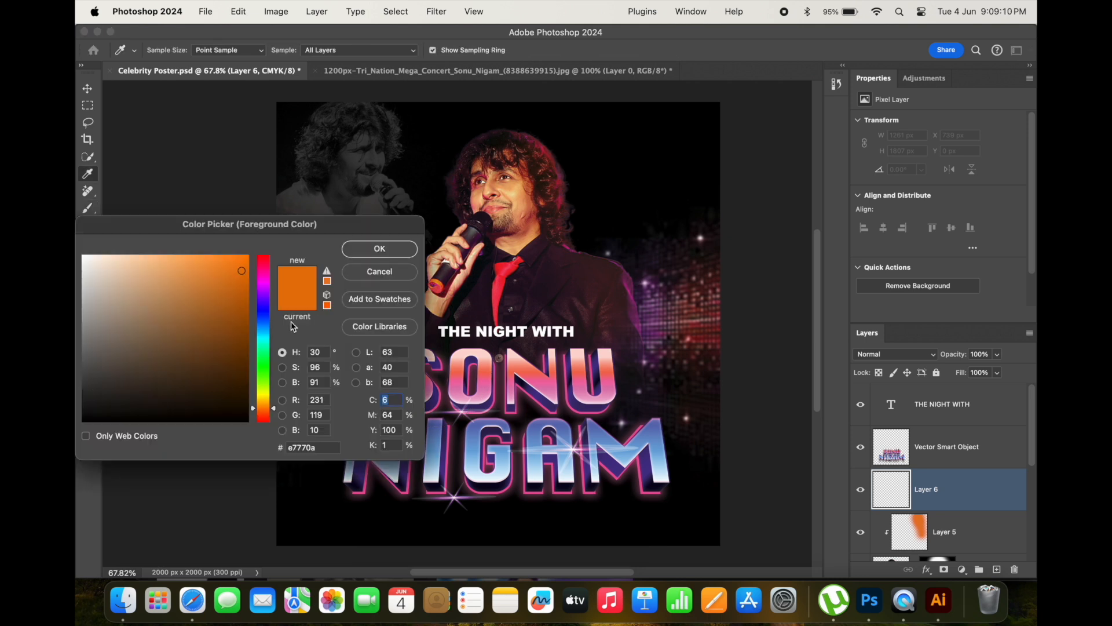
pyautogui.click(266, 314)
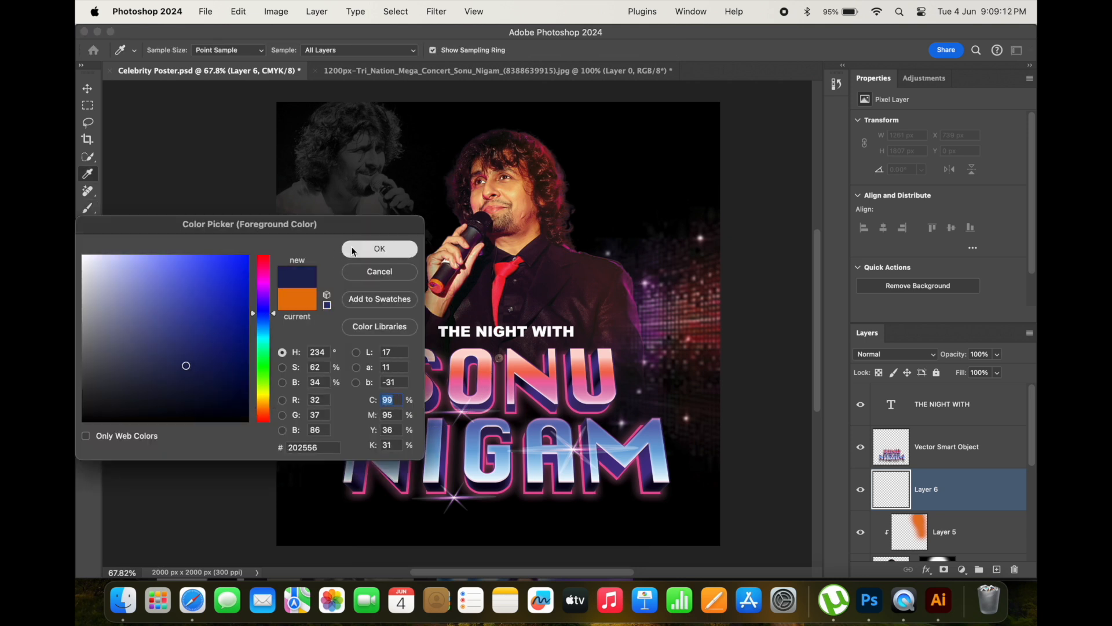
pyautogui.click(354, 250)
pyautogui.moveTo(472, 124)
pyautogui.mouseDown()
pyautogui.moveTo(429, 156)
pyautogui.moveTo(397, 206)
pyautogui.moveTo(405, 296)
pyautogui.mouseUp()
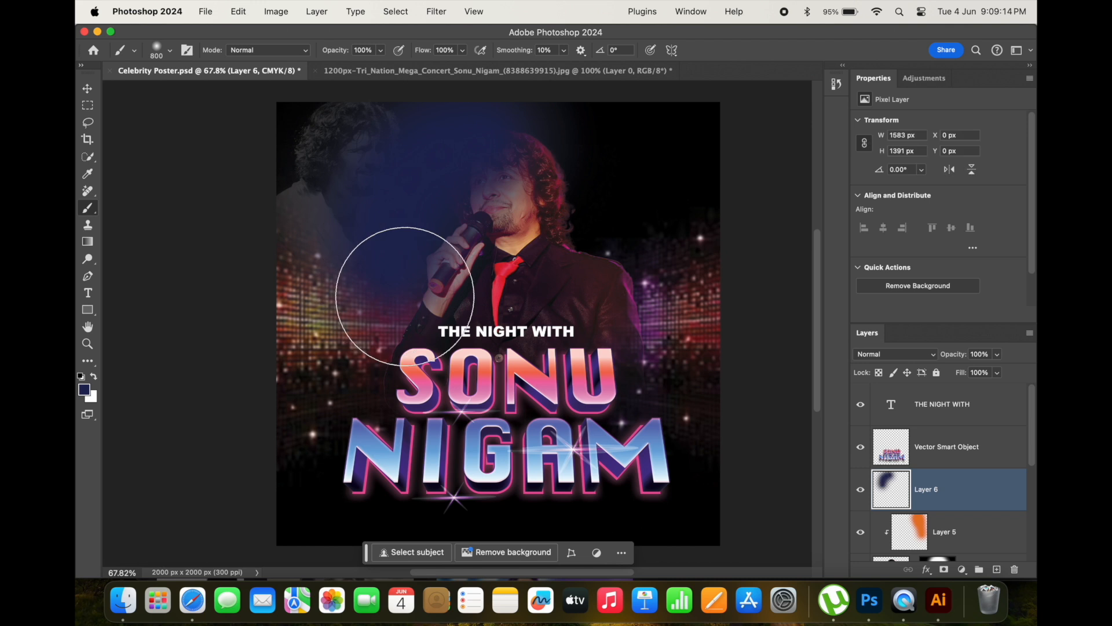
# Clip the dark blue paint layer to the main singer's layer and set its blend mode to Color
pyautogui.keyDown('alt'); pyautogui.click(966, 511); pyautogui.keyUp('alt')
pyautogui.click(895, 354)
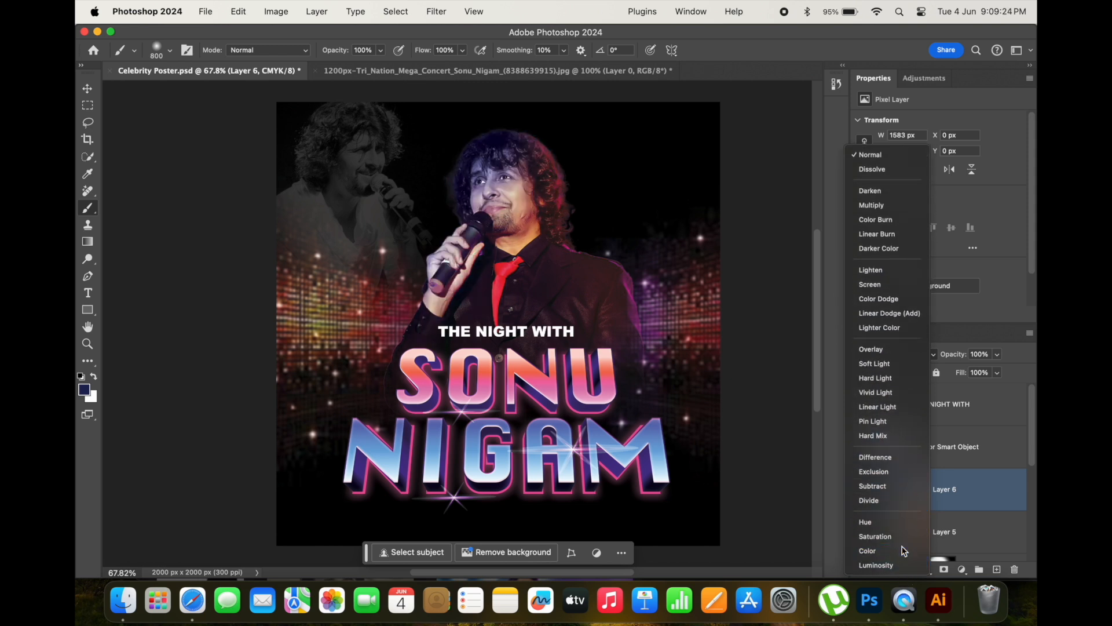
pyautogui.click(893, 536)
pyautogui.click(916, 356)
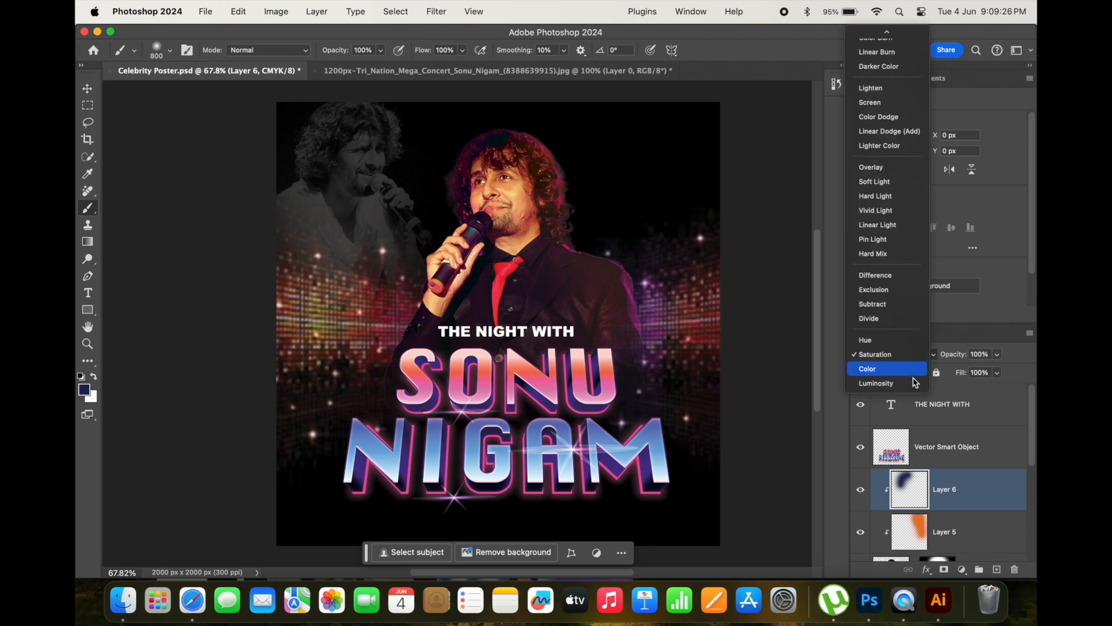
pyautogui.click(886, 368)
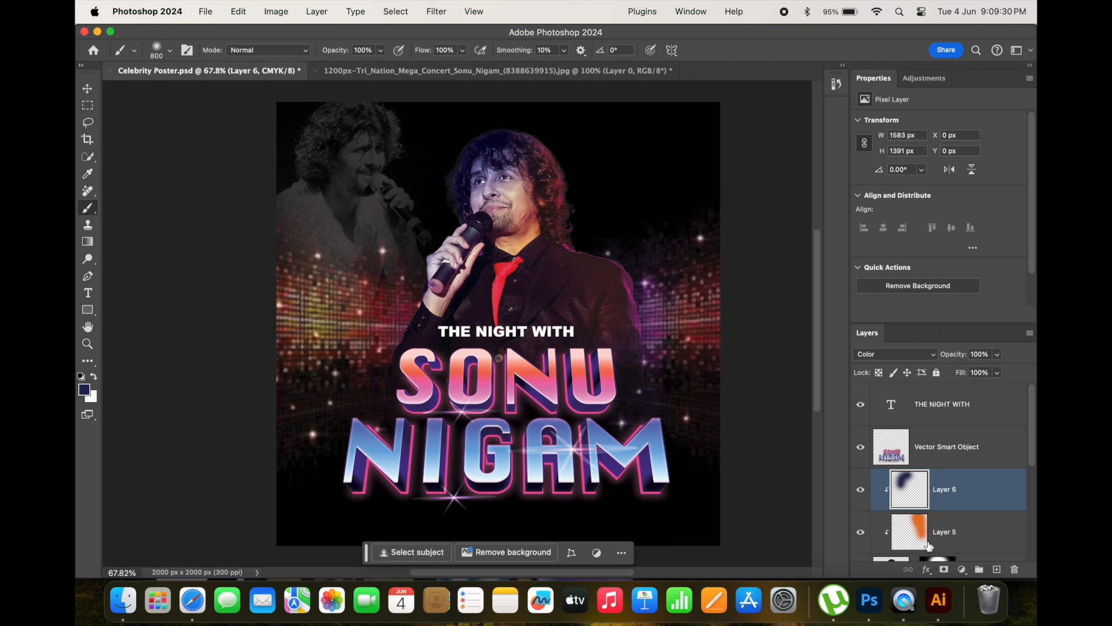
# Add a layer mask to the blue paint layer and brush the tint off the singer's face with a 200 px black brush
pyautogui.click(945, 569)
pyautogui.press('x')
pyautogui.press('[')
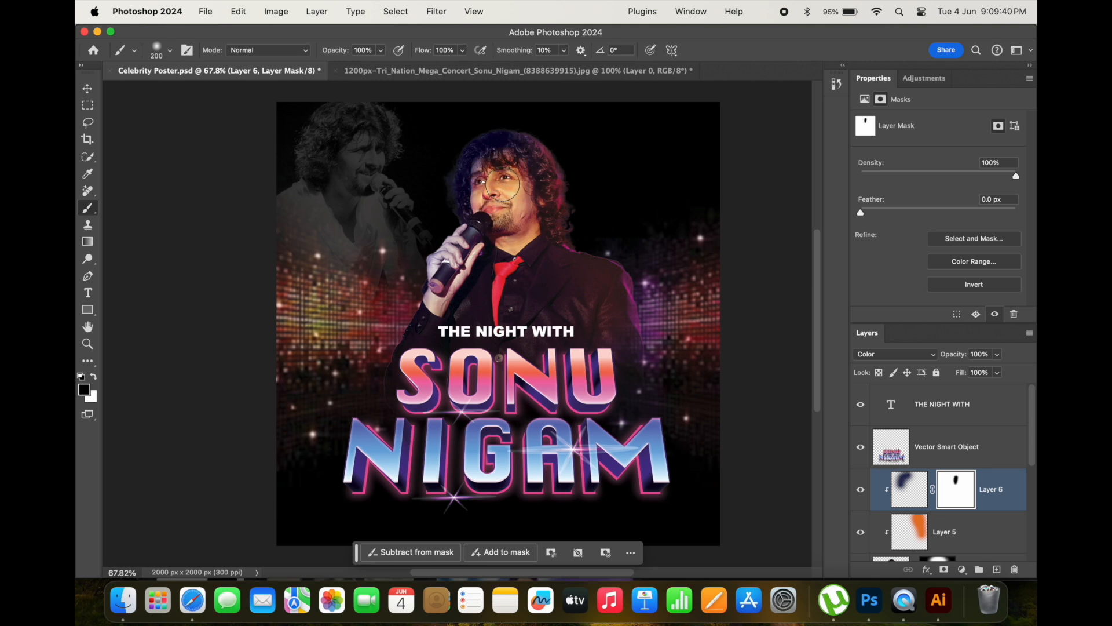
pyautogui.press('v')
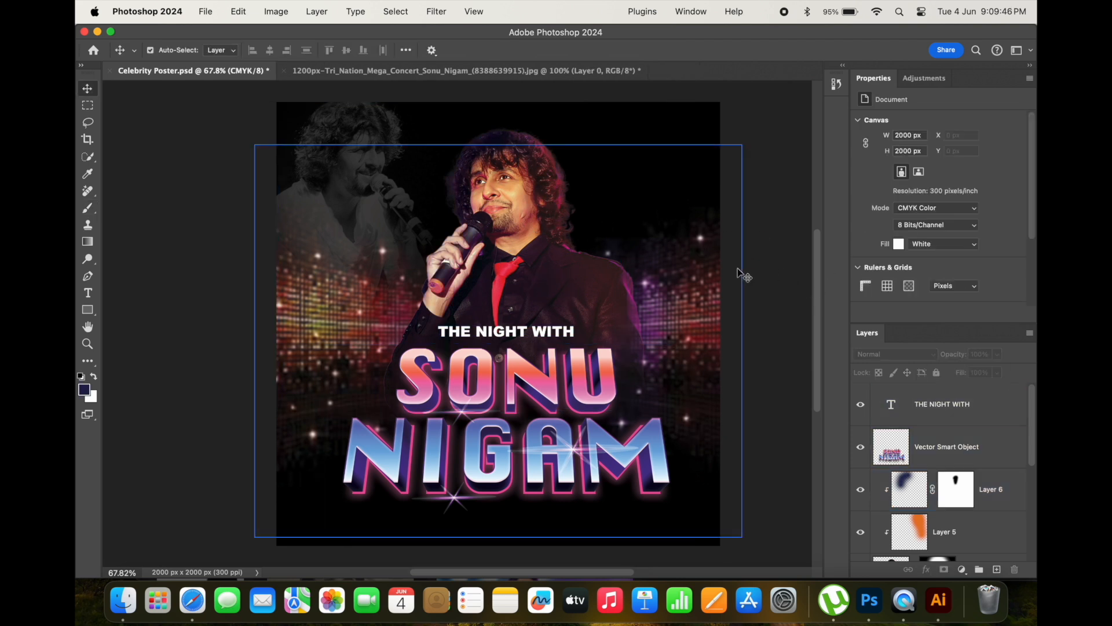
# Paste the stage and crowd photo, enlarge it to about 2370 × 1333 px and place it over the poster's lower half
pyautogui.press('super+v')
pyautogui.moveTo(569, 365); pyautogui.dragTo(748, 466)
pyautogui.press('super+minus')
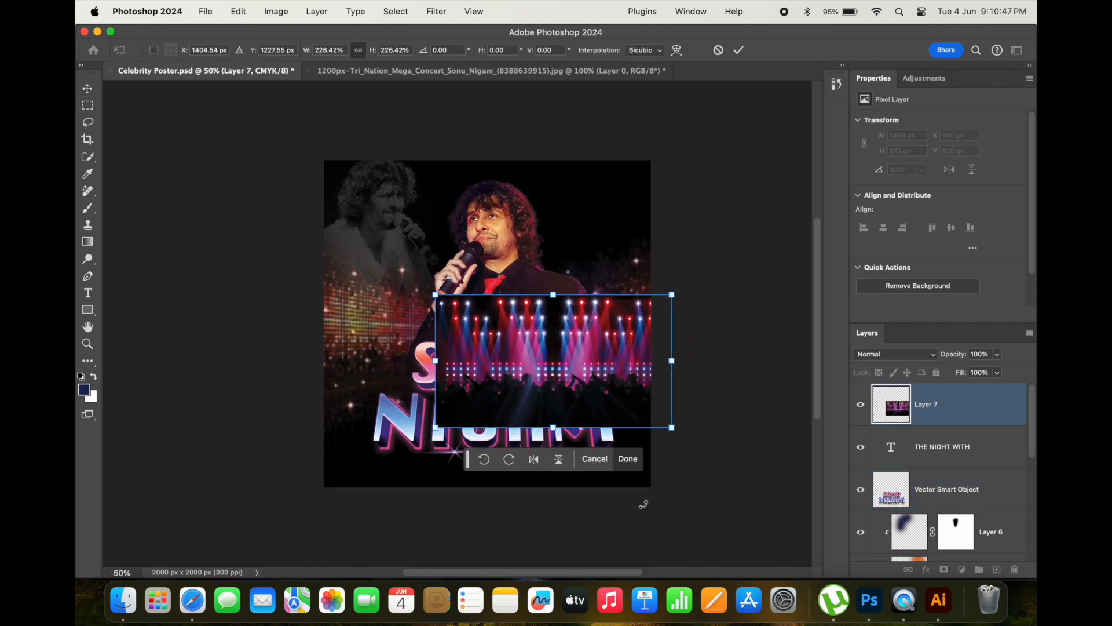
pyautogui.moveTo(638, 374); pyautogui.dragTo(528, 449)
pyautogui.moveTo(563, 368); pyautogui.dragTo(714, 284)
pyautogui.moveTo(588, 429); pyautogui.dragTo(569, 452)
pyautogui.click(571, 544)
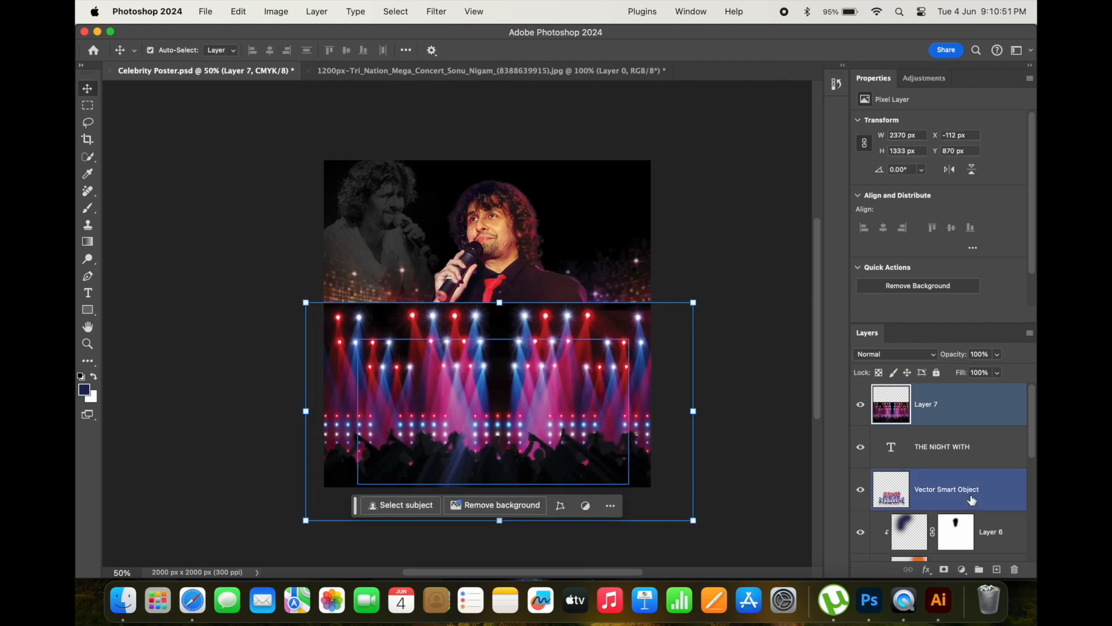
# Move the stage and crowd photo layer down the stack to sit between Layer 2 and Layer 4
pyautogui.press('shift+super+bracketleft')
pyautogui.press('super+bracketright')
pyautogui.press('super+bracketright')
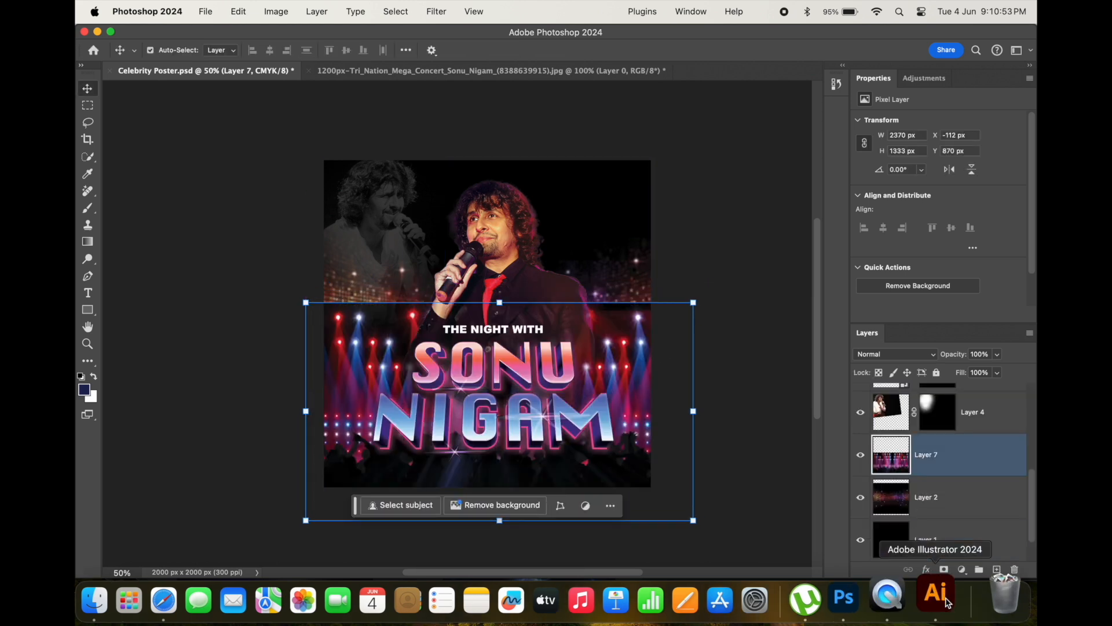
pyautogui.click(754, 420)
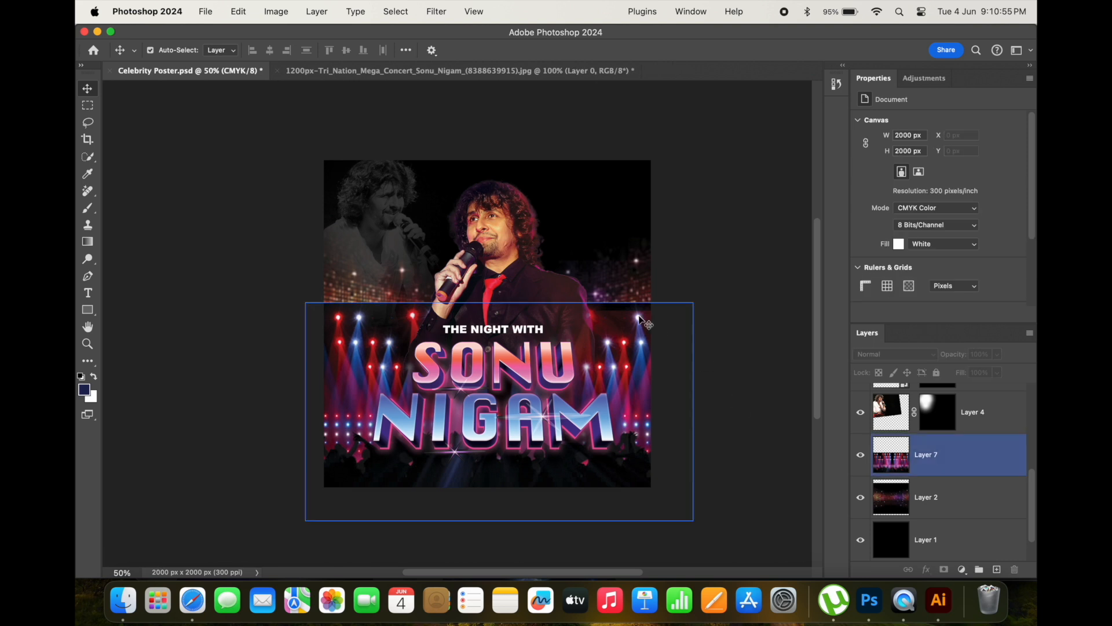
# Select the THE NIGHT WITH text together with the SONU NIGAM title artwork and nudge both slightly upward
pyautogui.click(545, 333)
pyautogui.keyDown('shift'); pyautogui.click(481, 457); pyautogui.keyUp('shift')
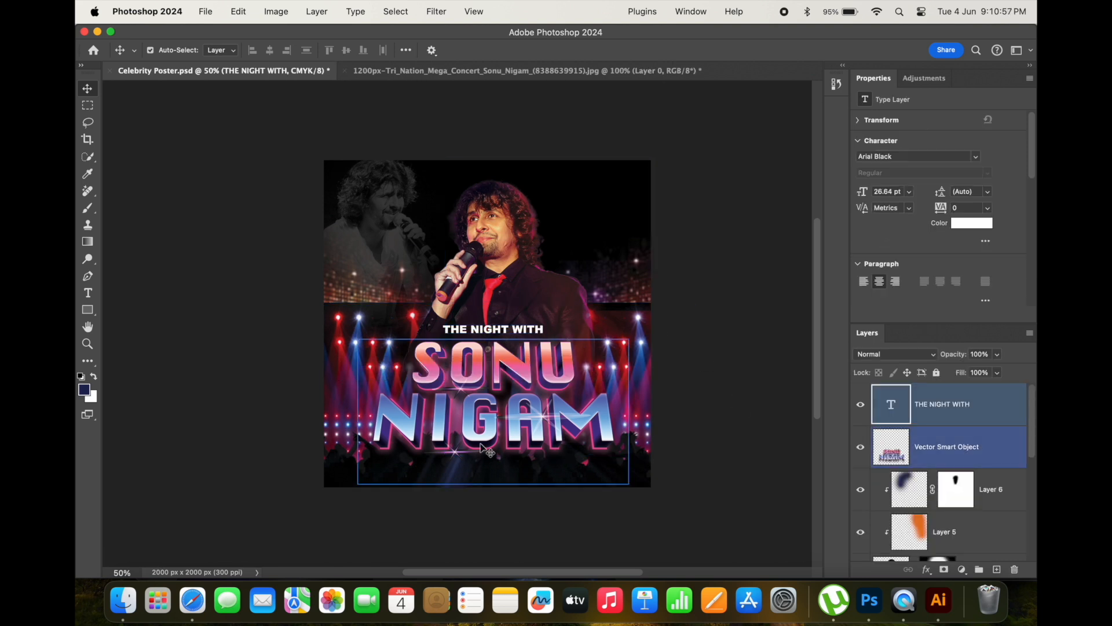
pyautogui.hotkey('shift', 'Up')
pyautogui.hotkey('shift', 'Up')
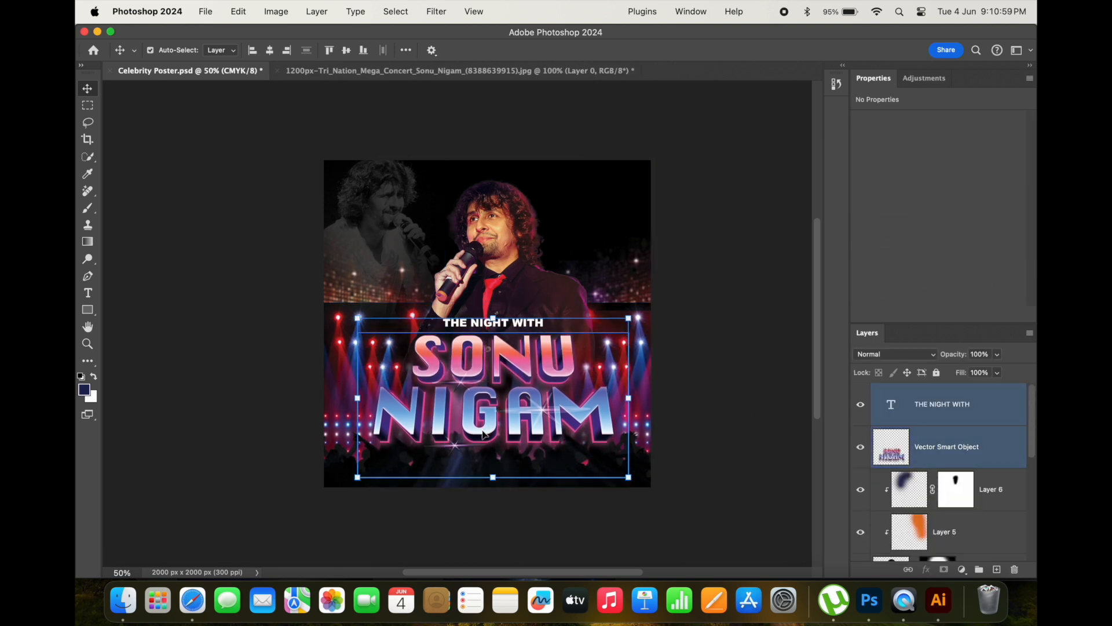
pyautogui.click(675, 455)
# Move the stage and crowd photo down to about Y 1018 px and hide it with a black layer mask
pyautogui.click(639, 478)
pyautogui.moveTo(639, 476); pyautogui.dragTo(640, 500)
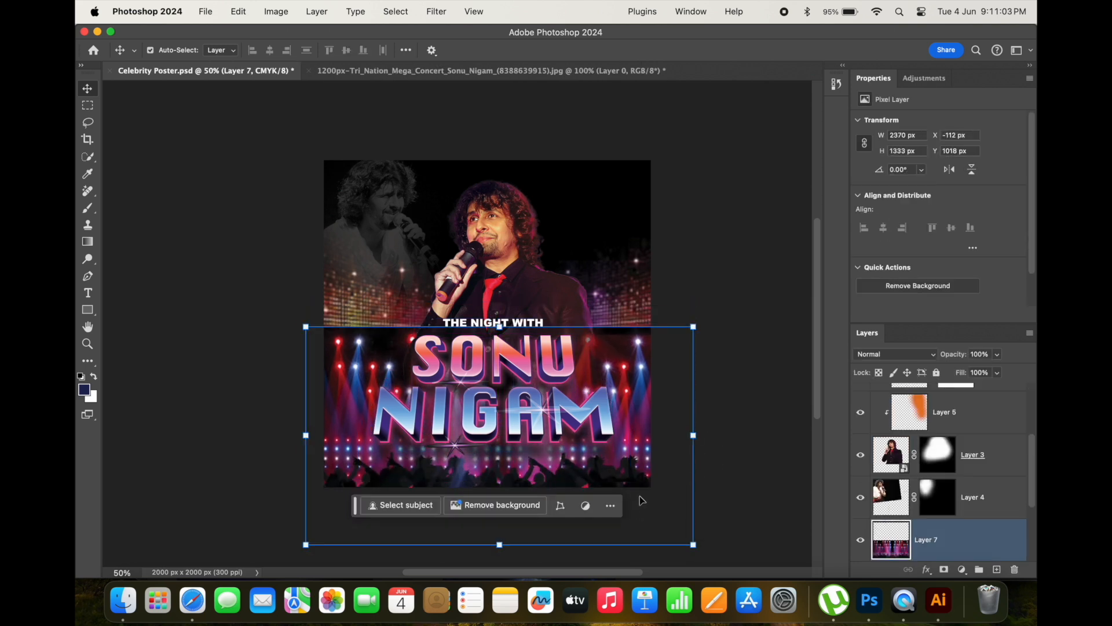
pyautogui.keyDown('alt'); pyautogui.click(958, 570); pyautogui.keyUp('alt')
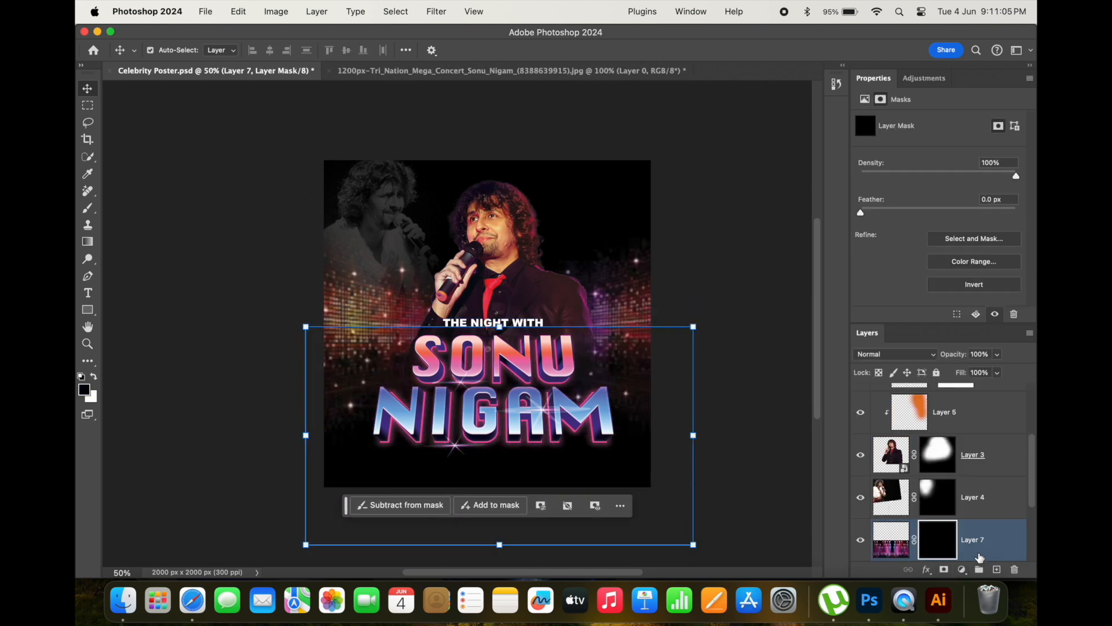
# Reveal the crowd along the poster's bottom edge by painting white on the mask with a 1000 px soft brush
pyautogui.press('b')
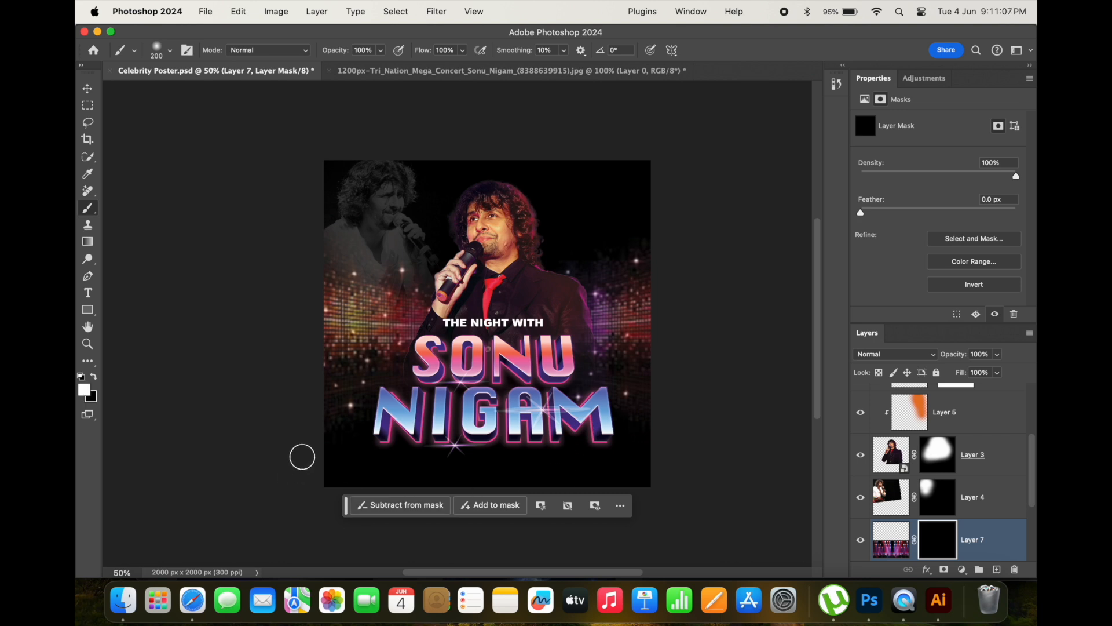
pyautogui.press(']')
pyautogui.press(']')
pyautogui.press(']')
pyautogui.press(']')
pyautogui.press(']')
pyautogui.press(']')
pyautogui.moveTo(286, 472)
pyautogui.mouseDown()
pyautogui.moveTo(633, 446)
pyautogui.moveTo(660, 474)
pyautogui.mouseUp()
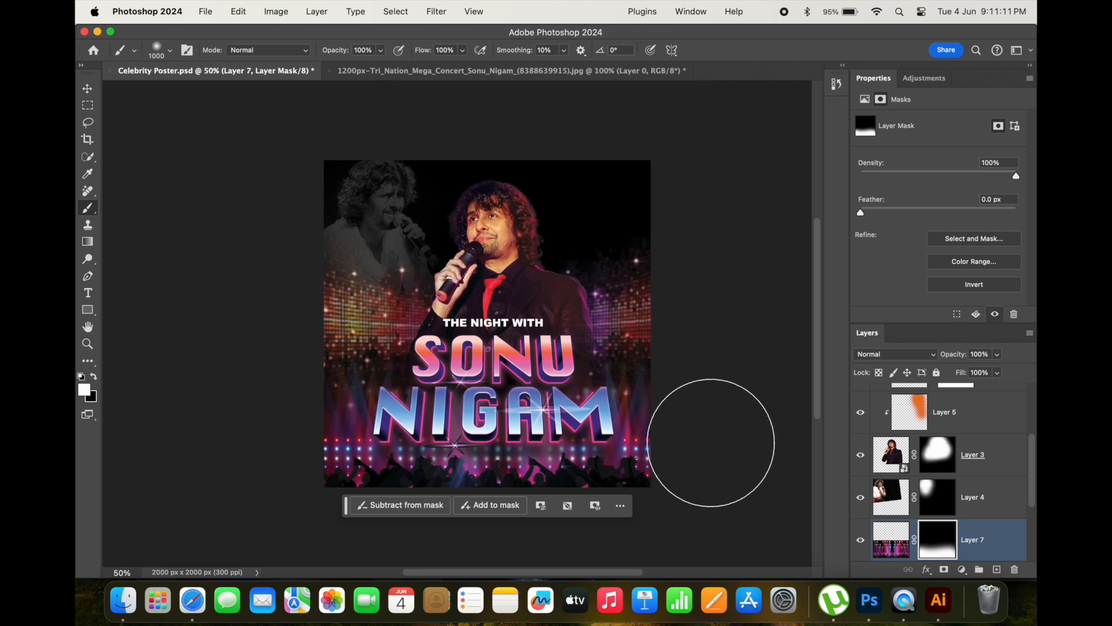
# Paint black across the mask behind the title to fade the stage photo's upper part, and save the poster
pyautogui.press('x')
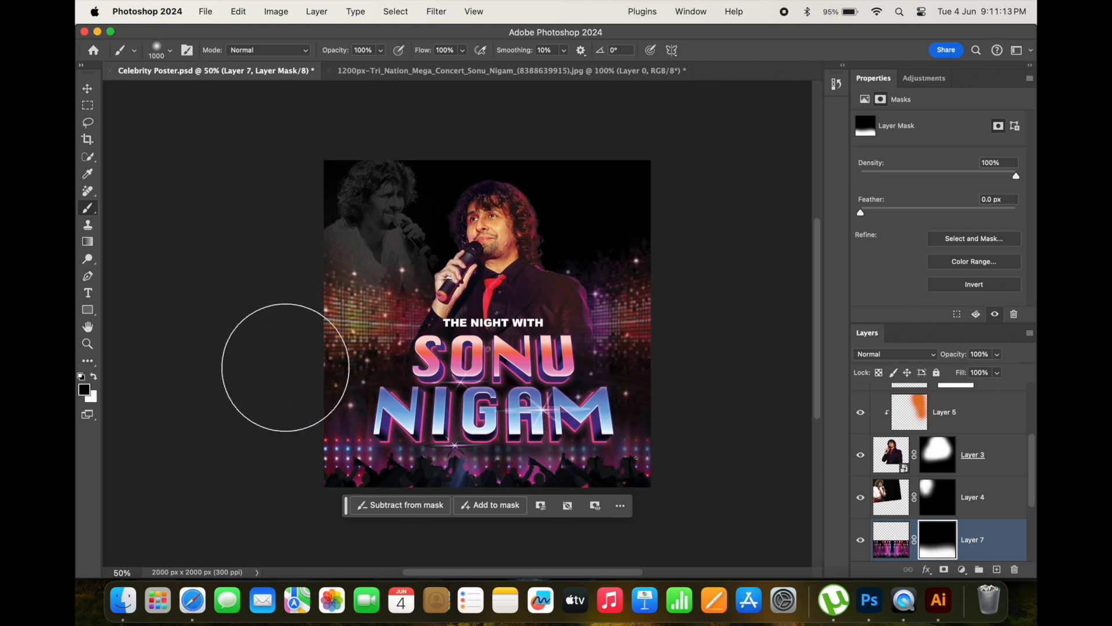
pyautogui.moveTo(286, 360); pyautogui.dragTo(677, 359)
pyautogui.press('v')
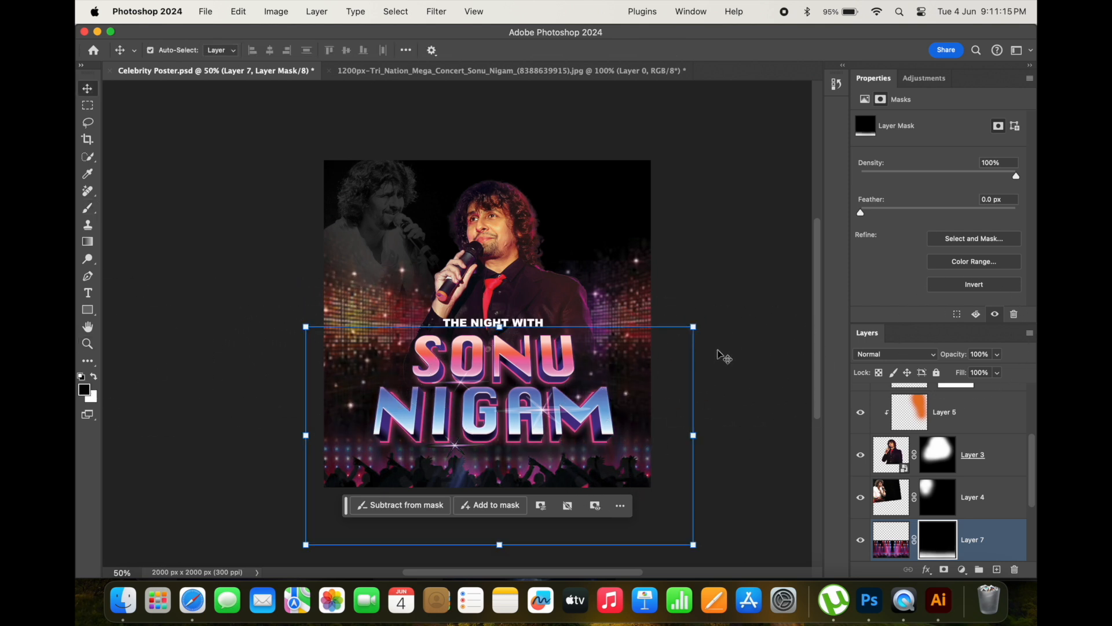
pyautogui.click(761, 326)
pyautogui.press('super+s')
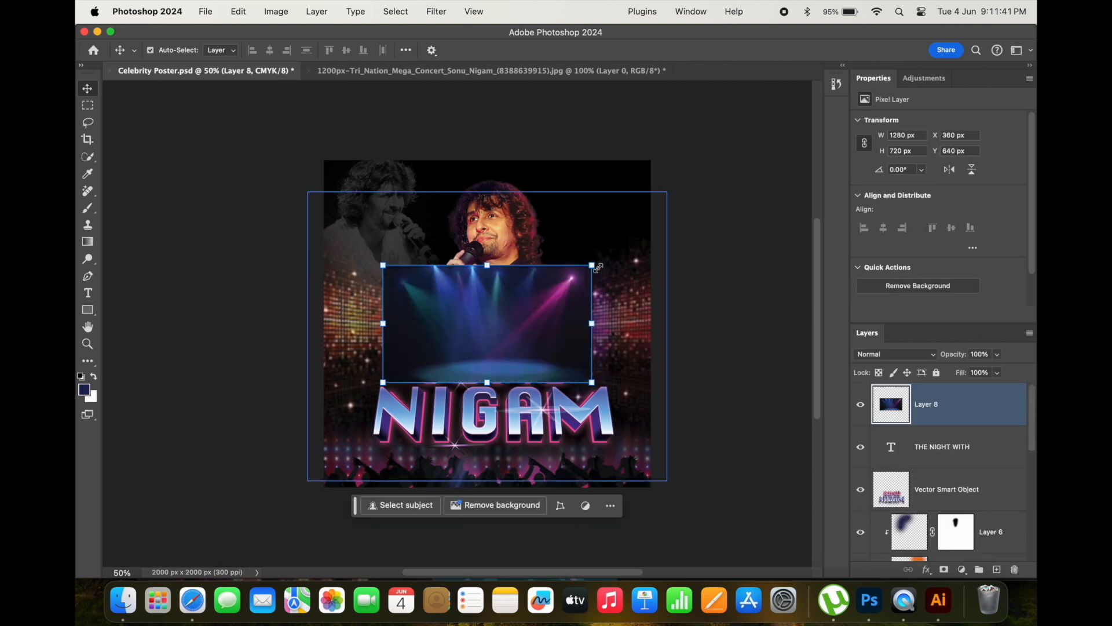
# Enlarge the spotlight image to about 2361 × 1328 px over the poster's upper part and set its blend mode to Lighten
pyautogui.moveTo(594, 264); pyautogui.dragTo(746, 125)
pyautogui.moveTo(636, 278); pyautogui.dragTo(559, 262)
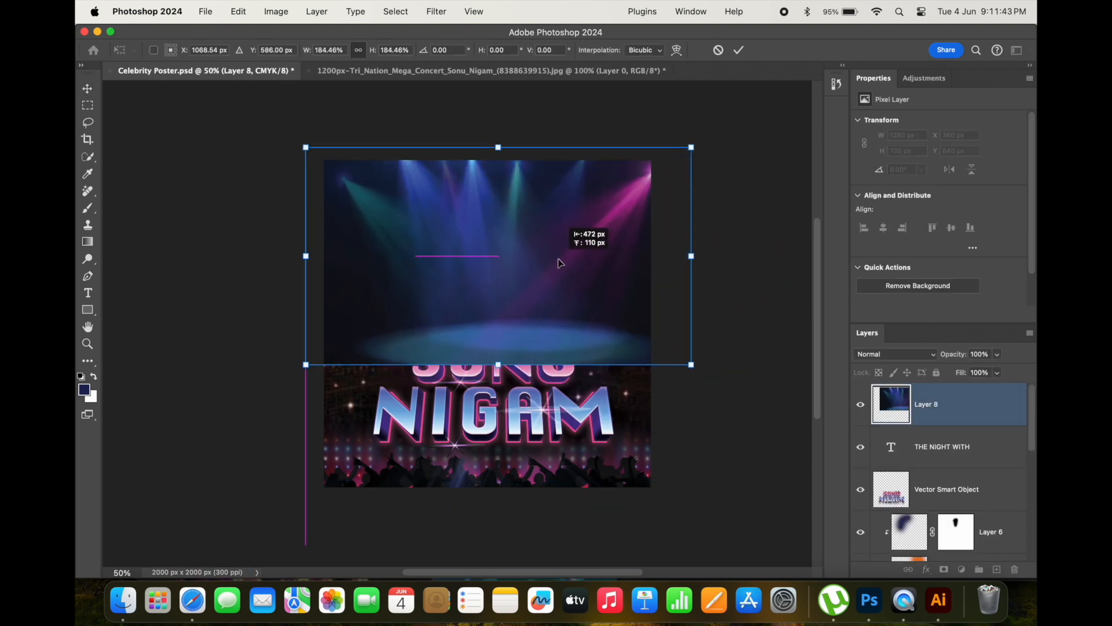
pyautogui.click(739, 55)
pyautogui.click(891, 355)
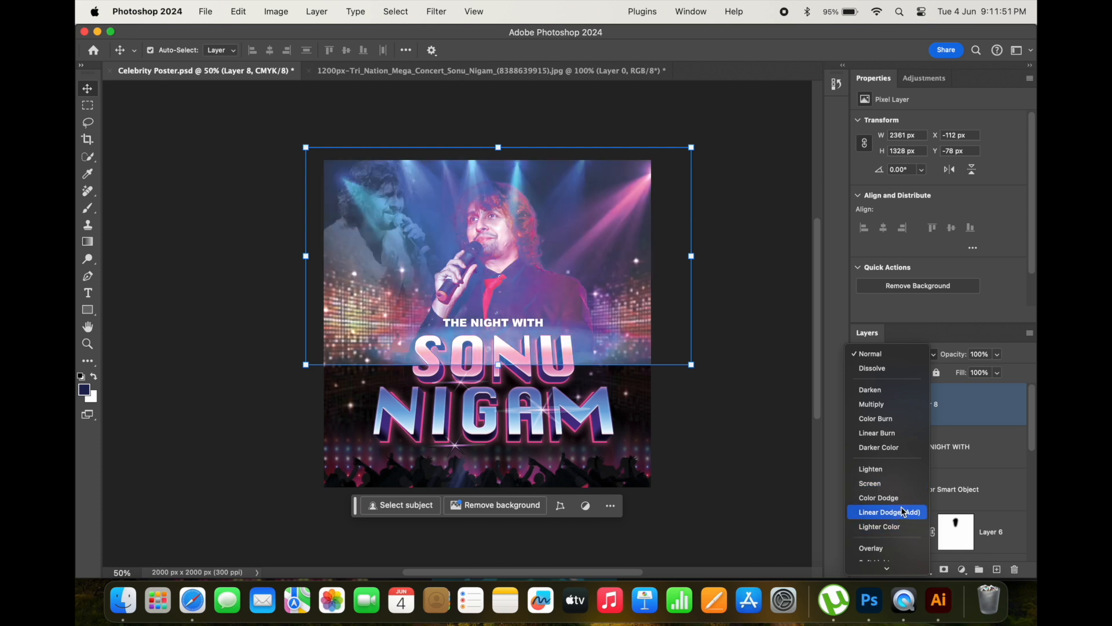
pyautogui.click(887, 469)
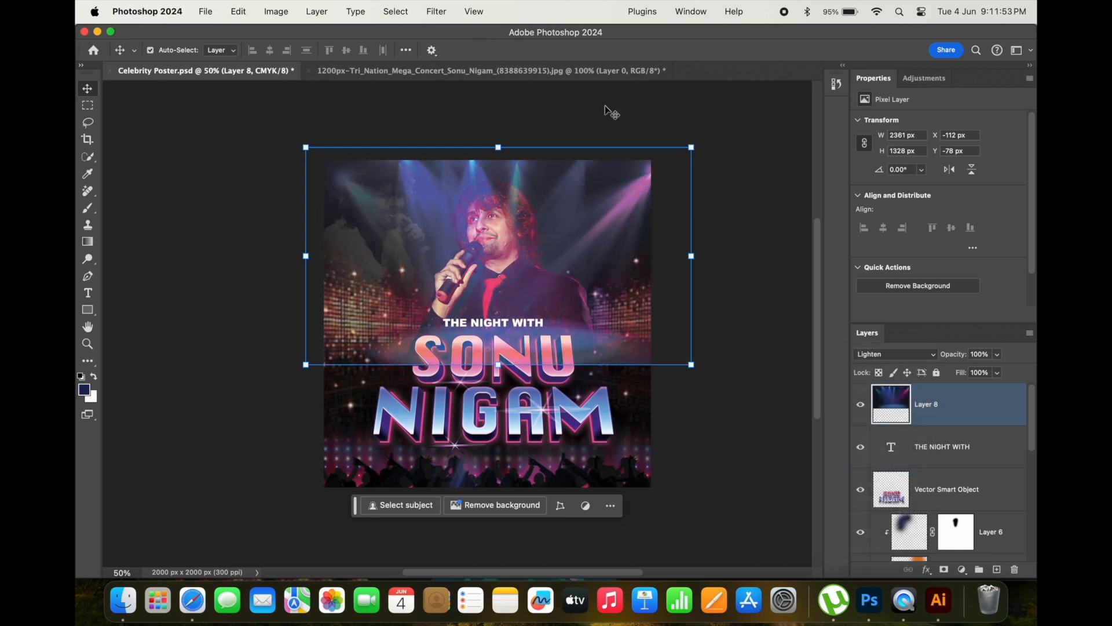
pyautogui.click(277, 11)
pyautogui.click(276, 11)
pyautogui.click(277, 11)
pyautogui.moveTo(315, 40)
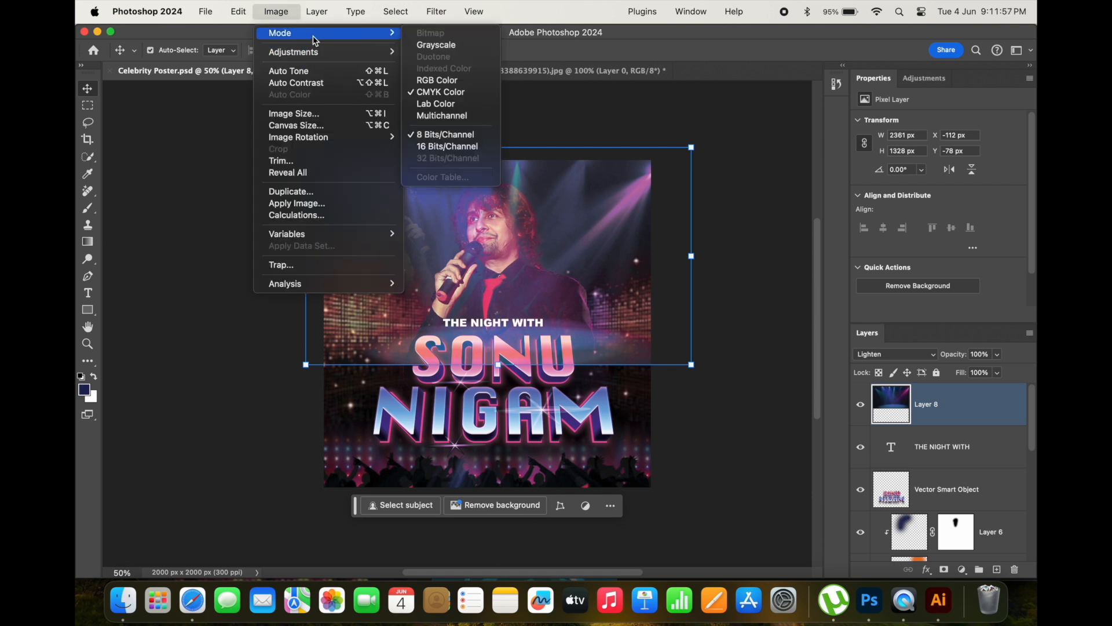
pyautogui.click(430, 93)
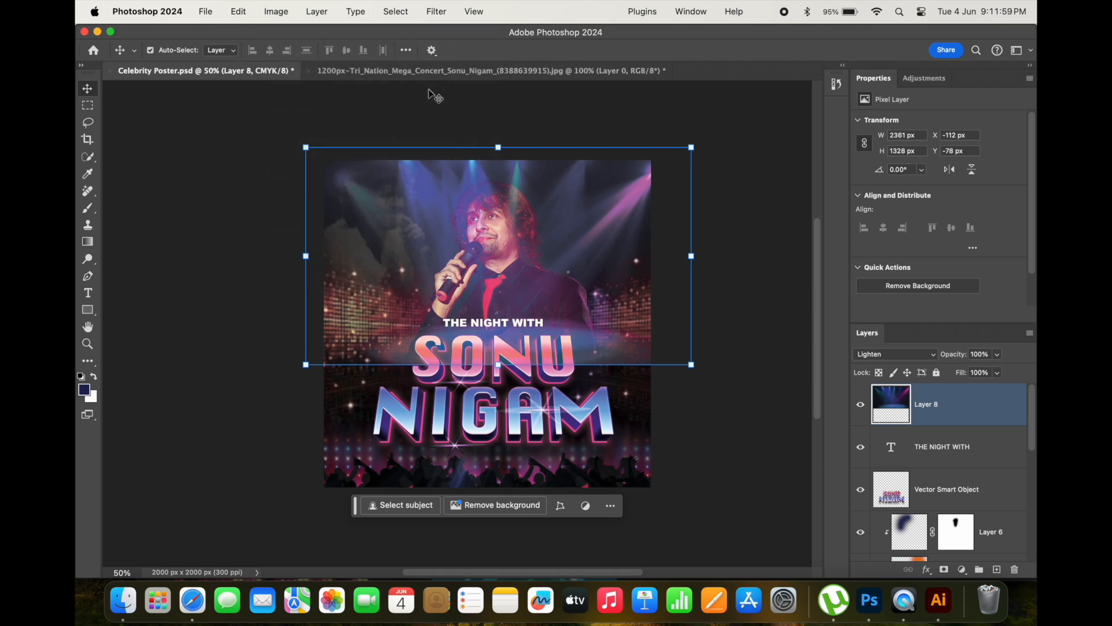
# Convert the document to RGB Color without flattening the layers or rasterizing the smart objects
pyautogui.click(316, 12)
pyautogui.moveTo(299, 37)
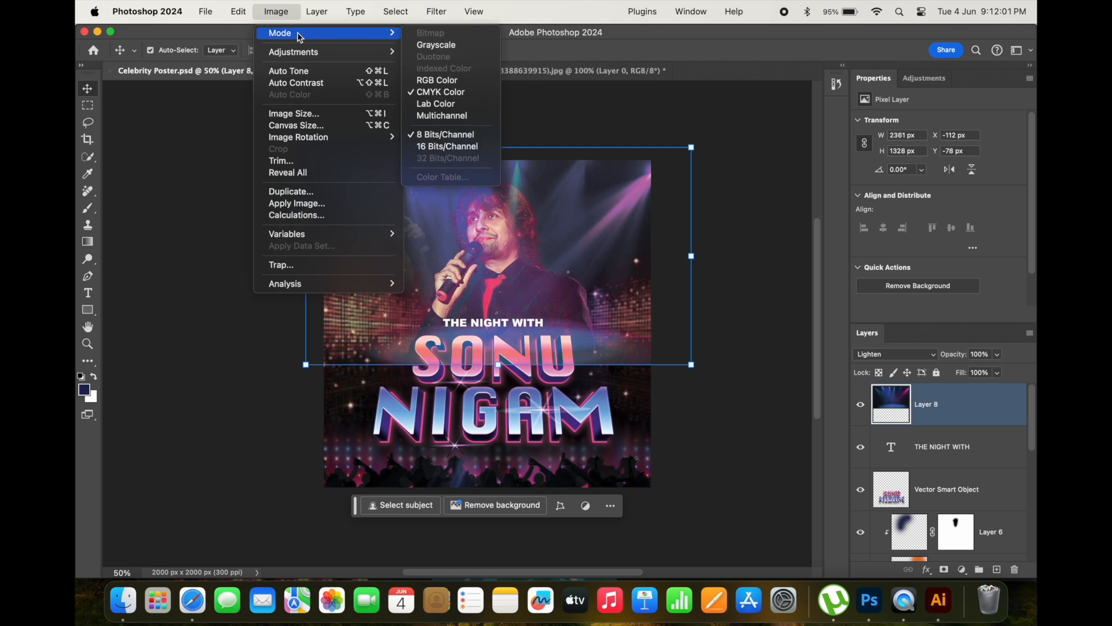
pyautogui.click(437, 80)
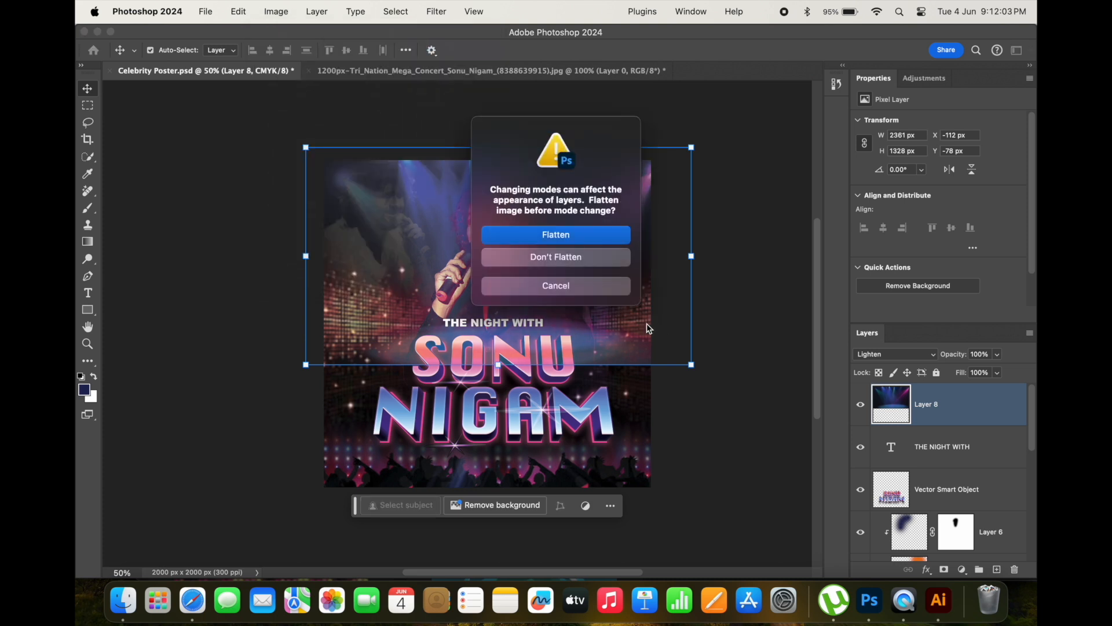
pyautogui.click(573, 251)
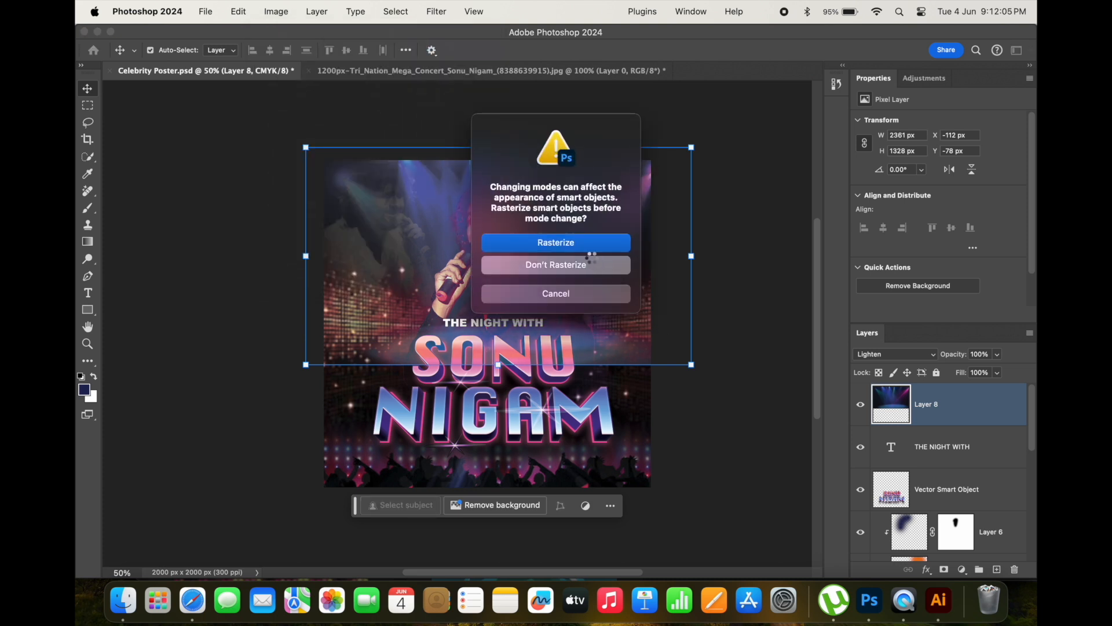
pyautogui.click(591, 260)
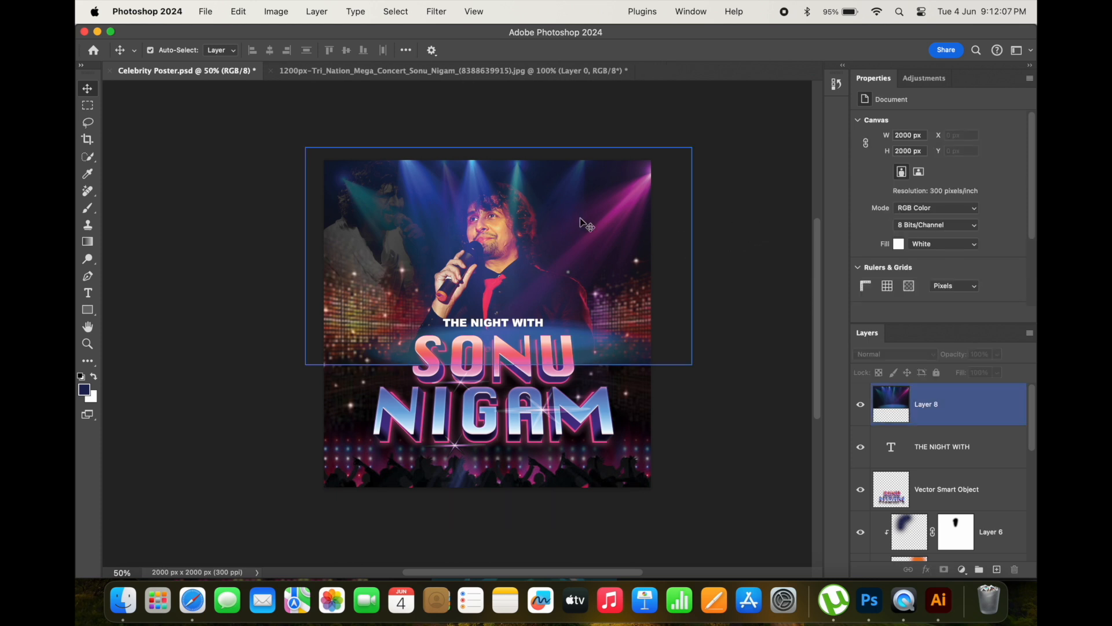
# Move the spotlight layer down the stack to sit directly above the stage-lights background, Layer 2
pyautogui.press('super+bracketleft')
pyautogui.press('super+bracketleft')
pyautogui.press('super+bracketleft')
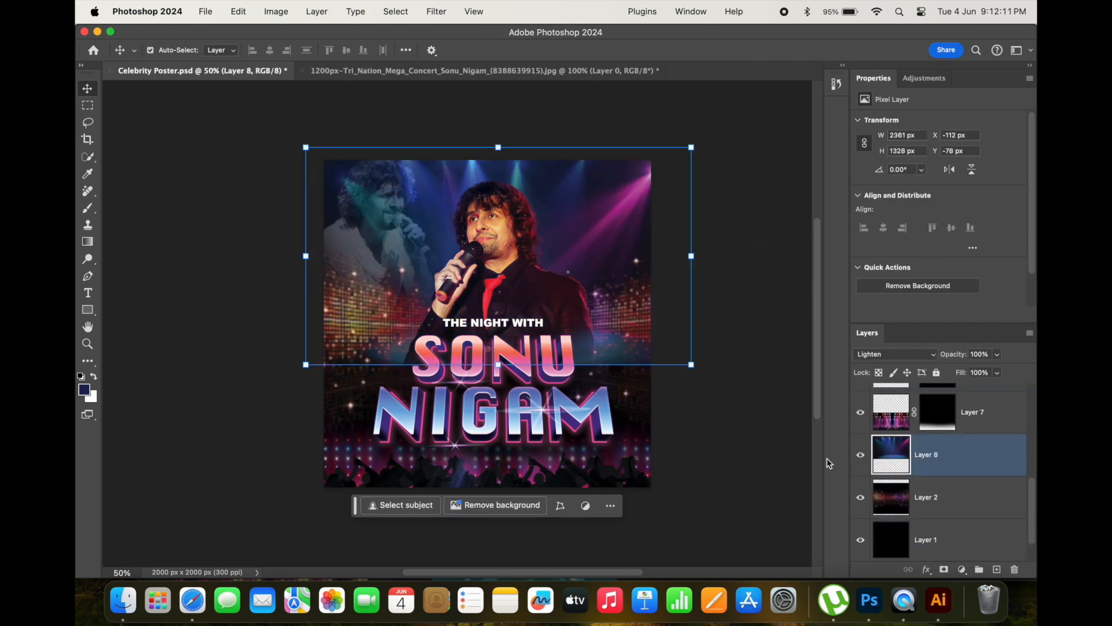
# Add a black mask to the spotlight layer, paint white across its upper part with a 1000 px brush, and save the poster
pyautogui.keyDown('alt'); pyautogui.click(944, 571); pyautogui.keyUp('alt')
pyautogui.press('b')
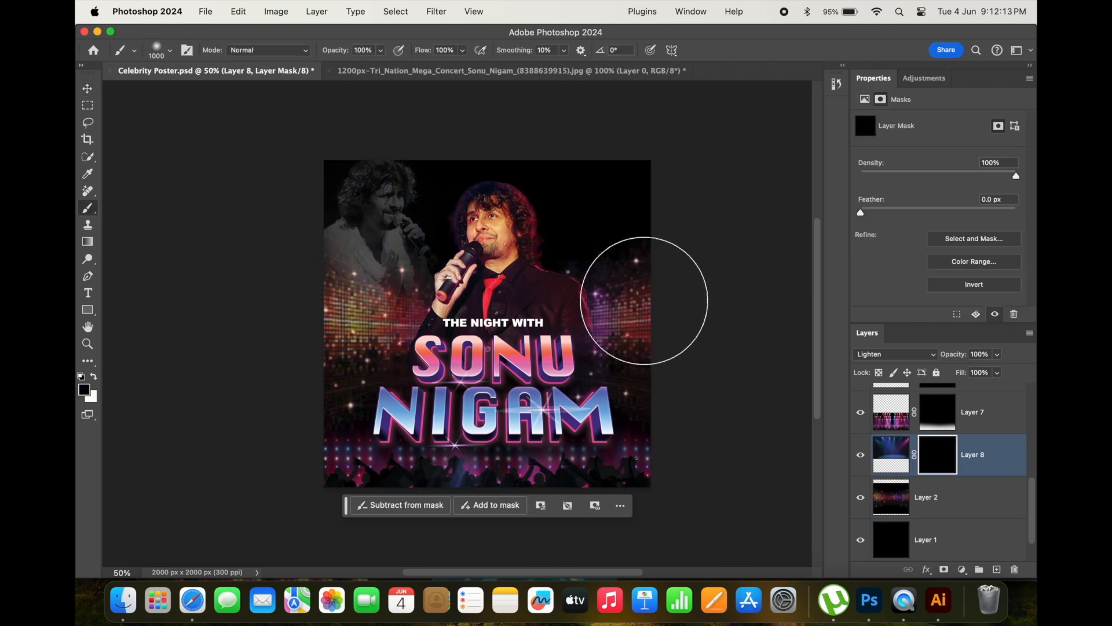
pyautogui.press('x')
pyautogui.moveTo(373, 186); pyautogui.dragTo(398, 174)
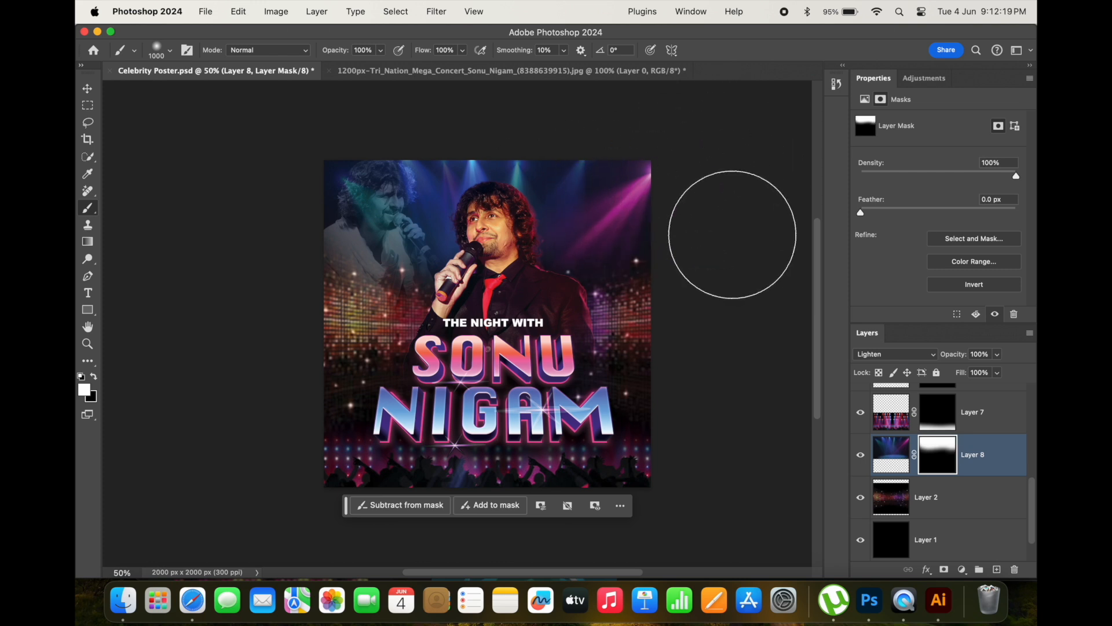
pyautogui.press('v')
pyautogui.click(756, 223)
pyautogui.press('super+s')
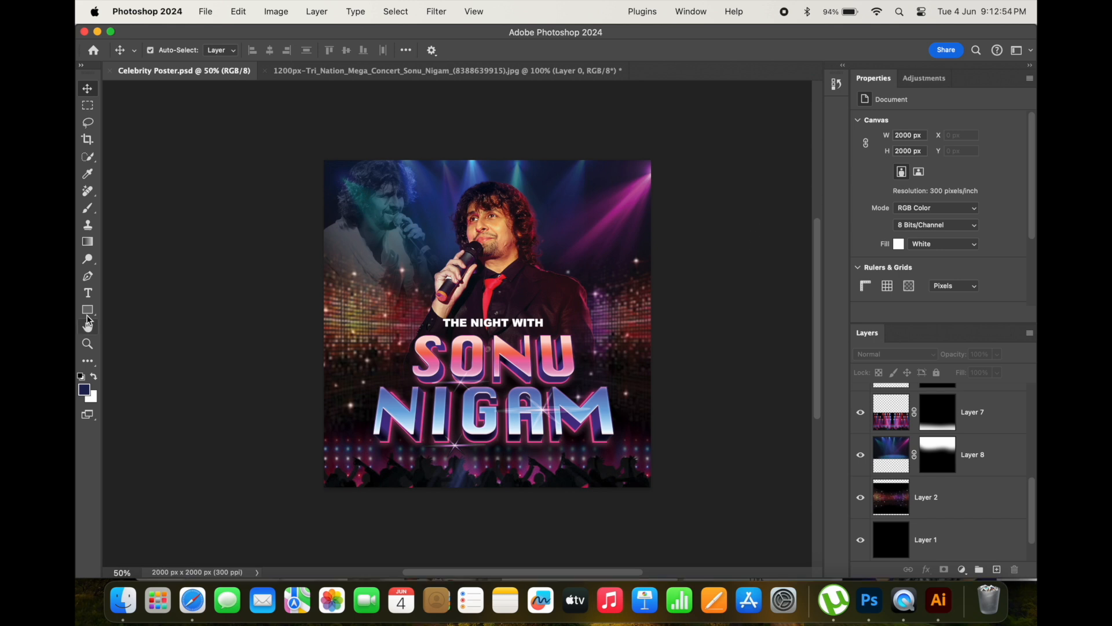
# Draw a tall white rectangle over the singer, about 1116 px high, narrow it to about 329 px and place it at the poster's top centre
pyautogui.click(90, 311)
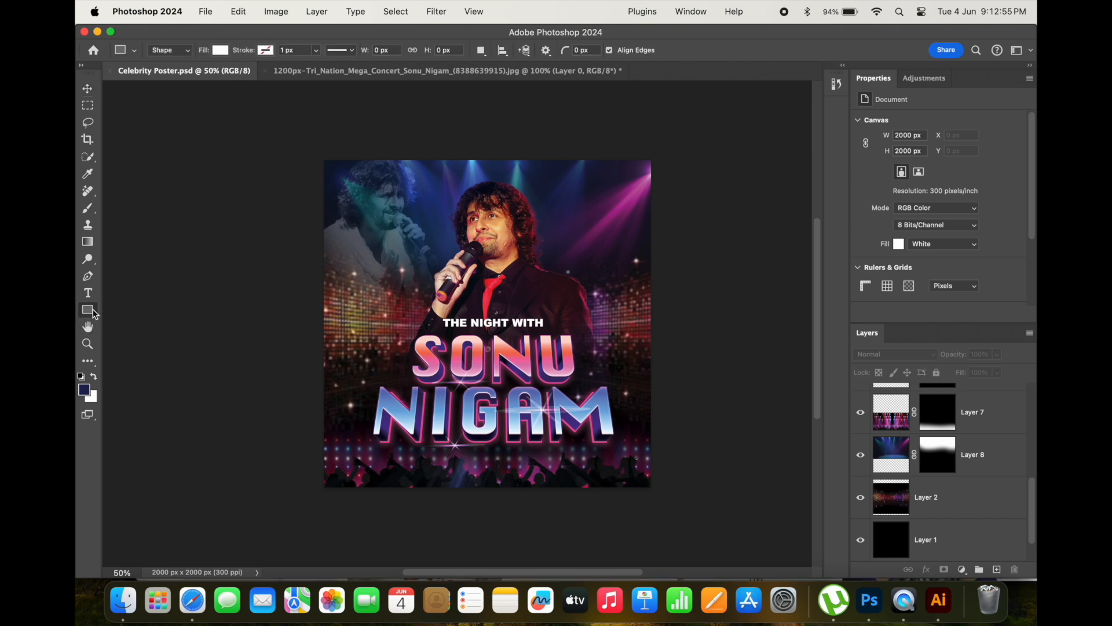
pyautogui.moveTo(529, 240); pyautogui.dragTo(531, 329)
pyautogui.click(86, 87)
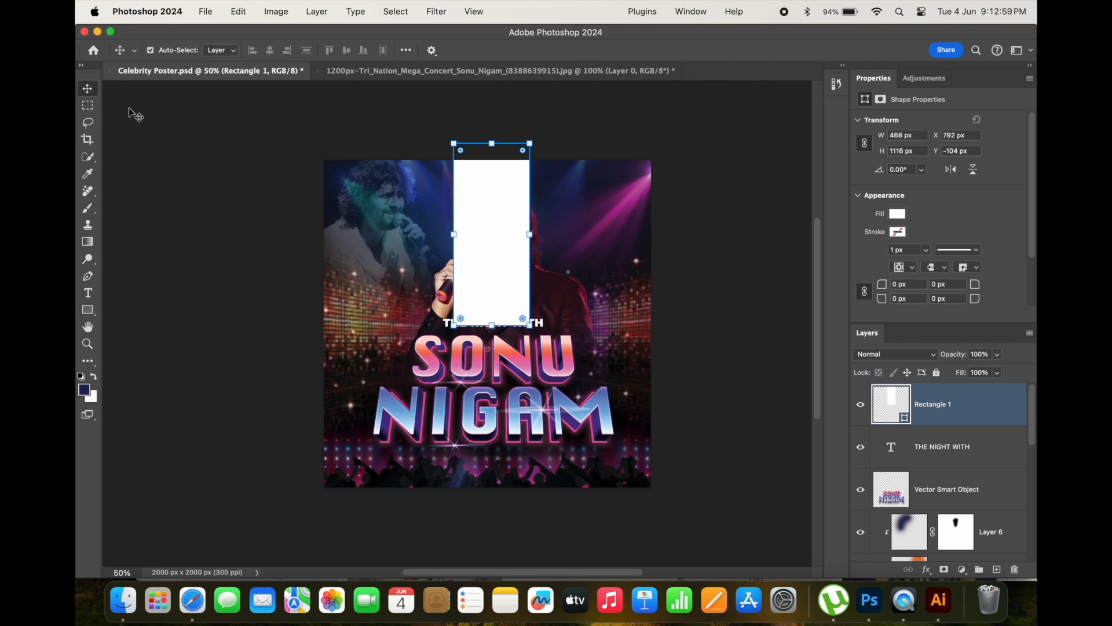
pyautogui.moveTo(498, 208); pyautogui.dragTo(462, 179)
pyautogui.hotkey('ctrl', 't')
pyautogui.click(739, 51)
# Place a copy of the white rectangle on each side of the original and lower both copies to about Y -212.5 px
pyautogui.press('super+z')
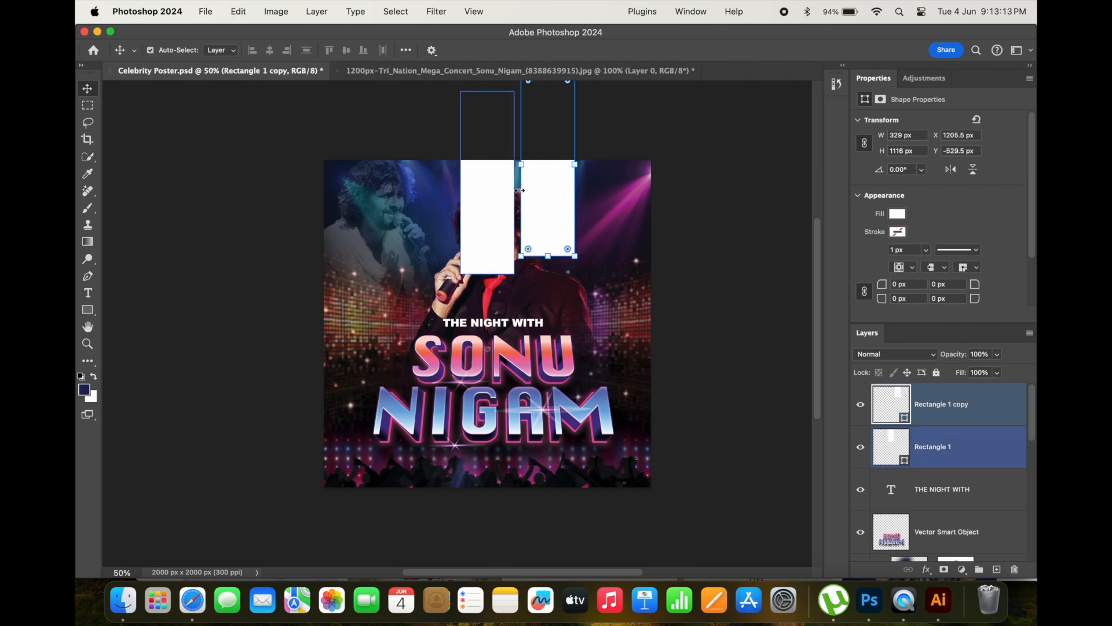
pyautogui.moveTo(536, 197); pyautogui.dragTo(413, 208)
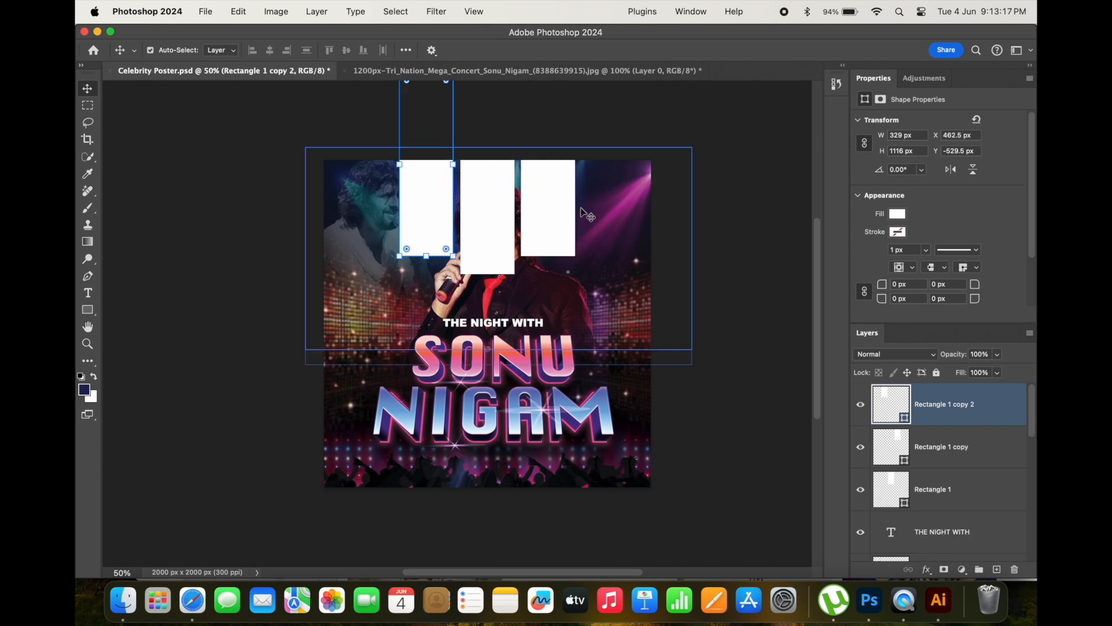
pyautogui.click(559, 251)
pyautogui.moveTo(547, 241); pyautogui.dragTo(549, 287)
pyautogui.click(394, 226)
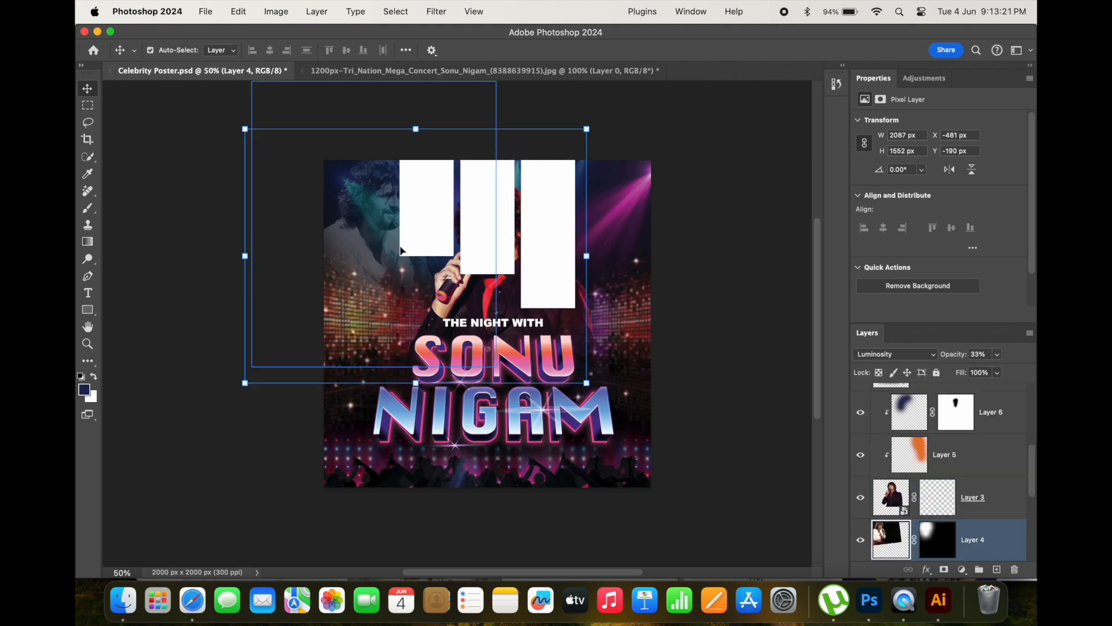
pyautogui.click(426, 252)
pyautogui.moveTo(430, 230); pyautogui.dragTo(433, 282)
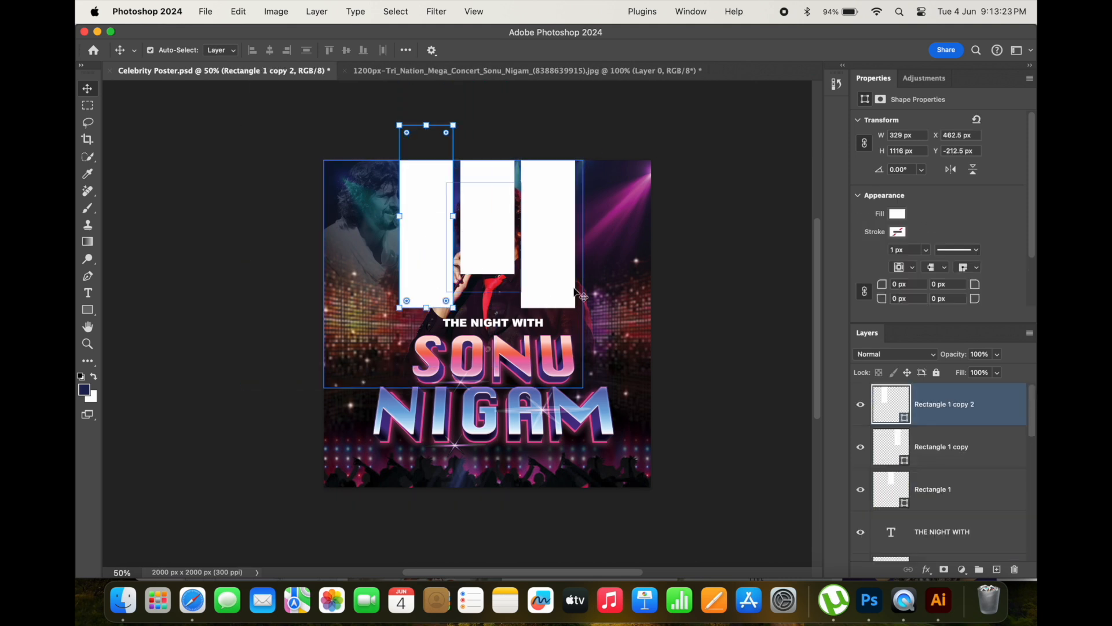
# Select the three white rectangles and move them down the stack to between the spotlight layer and Layer 2
pyautogui.keyDown('shift'); pyautogui.click(502, 247); pyautogui.keyUp('shift')
pyautogui.keyDown('shift'); pyautogui.click(540, 248); pyautogui.keyUp('shift')
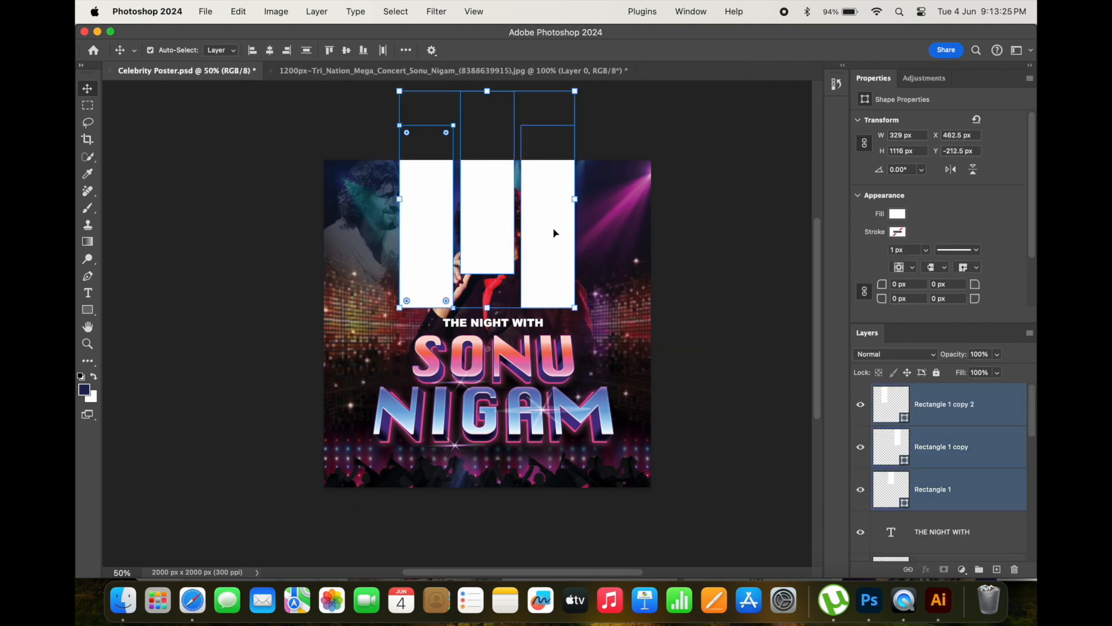
pyautogui.press('shift+super+bracketleft')
pyautogui.press('super+bracketright')
pyautogui.press('super+bracketright')
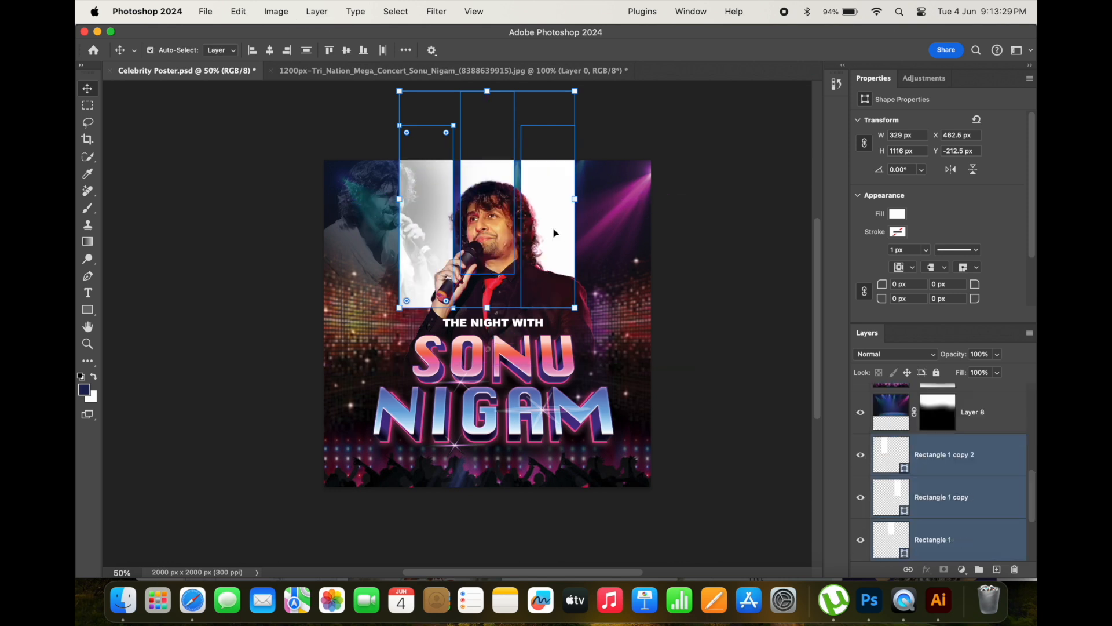
pyautogui.click(776, 264)
# Lock the faded portrait layer (Layer 4) and the spotlight layer (Layer 8)
pyautogui.click(430, 171)
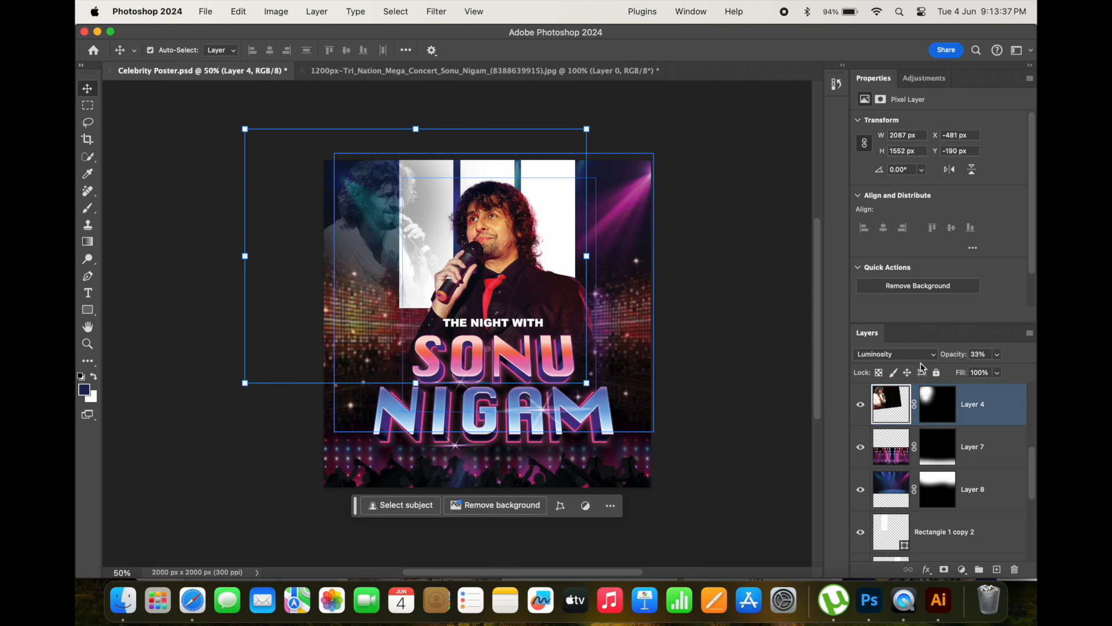
pyautogui.click(937, 374)
pyautogui.click(973, 490)
pyautogui.keyDown('super'); pyautogui.click(970, 397); pyautogui.keyUp('super')
pyautogui.keyDown('super'); pyautogui.click(971, 399); pyautogui.keyUp('super')
pyautogui.click(937, 372)
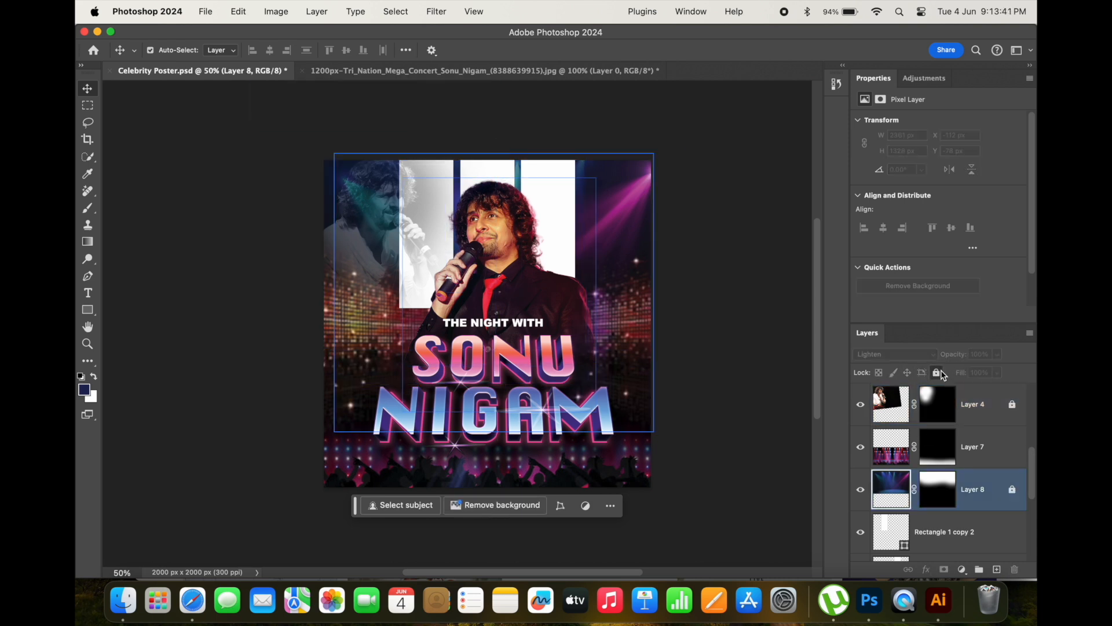
# Add a black mask to the left white rectangle and reveal its upper part with repeated white dabs of the 1000 px brush
pyautogui.click(950, 532)
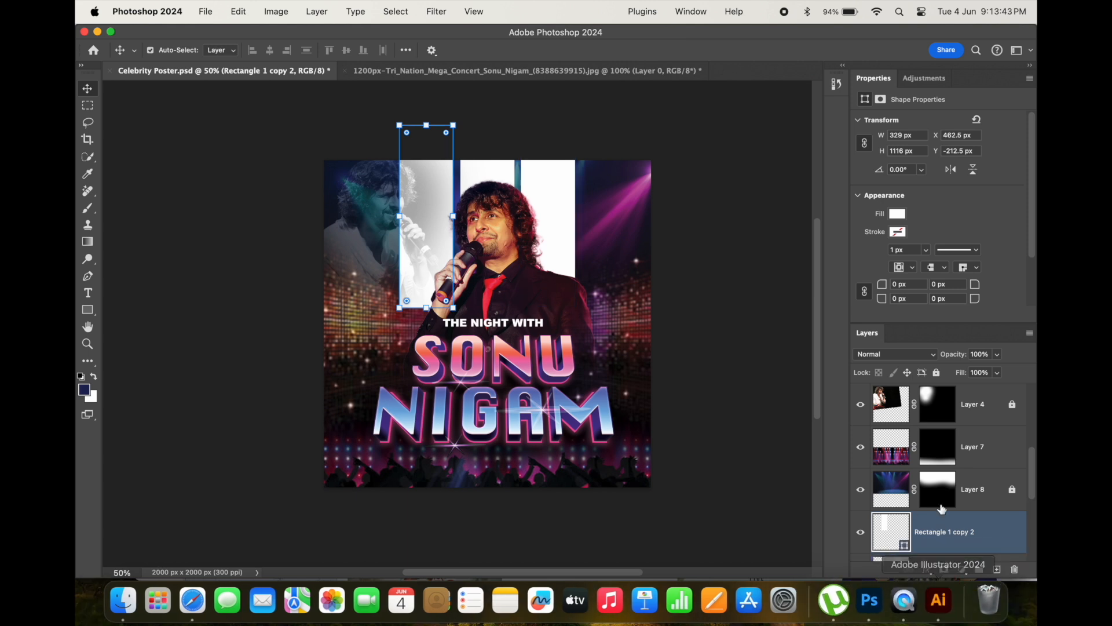
pyautogui.keyDown('alt'); pyautogui.click(946, 571); pyautogui.keyUp('alt')
pyautogui.press('d')
pyautogui.press('b')
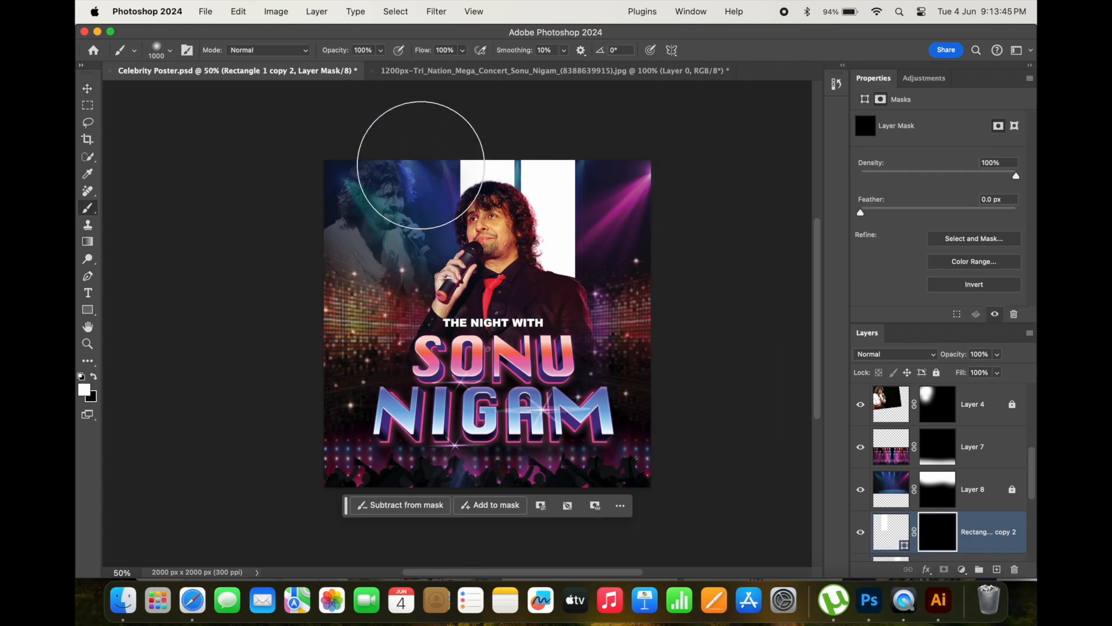
pyautogui.click(424, 157)
pyautogui.click(424, 157)
pyautogui.click(423, 157)
pyautogui.click(423, 157)
pyautogui.press('v')
# Add a black mask to the middle white rectangle and paint white at its top so it fades downward behind the singer's head
pyautogui.click(484, 174)
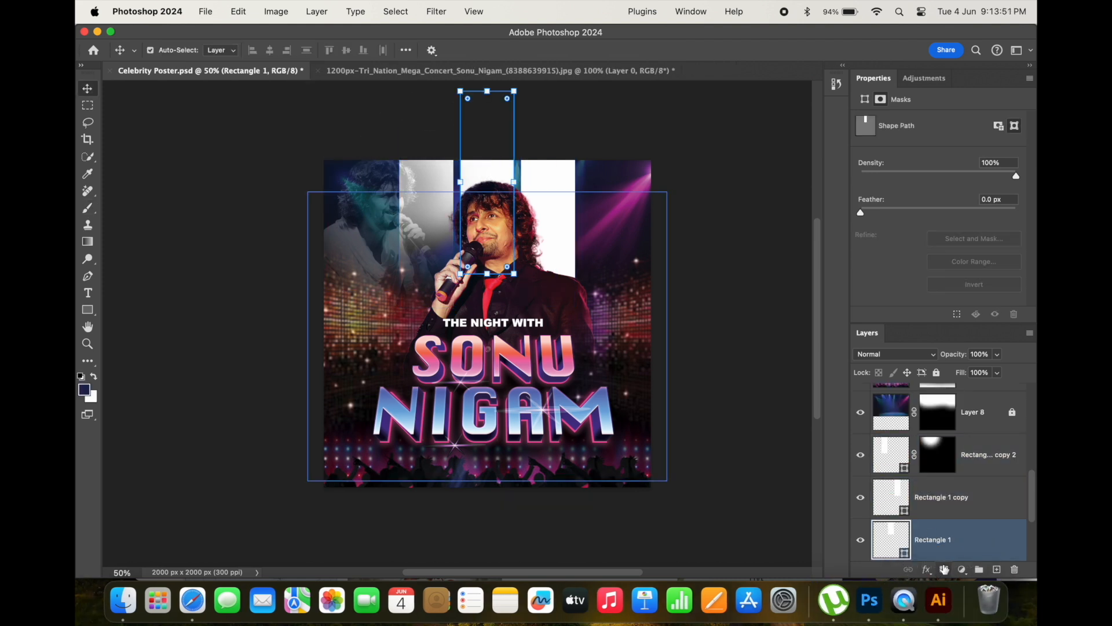
pyautogui.keyDown('alt'); pyautogui.click(944, 570); pyautogui.keyUp('alt')
pyautogui.press('b')
pyautogui.press('x')
pyautogui.moveTo(481, 145)
pyautogui.mouseDown()
pyautogui.moveTo(472, 124)
pyautogui.moveTo(495, 119)
pyautogui.mouseUp()
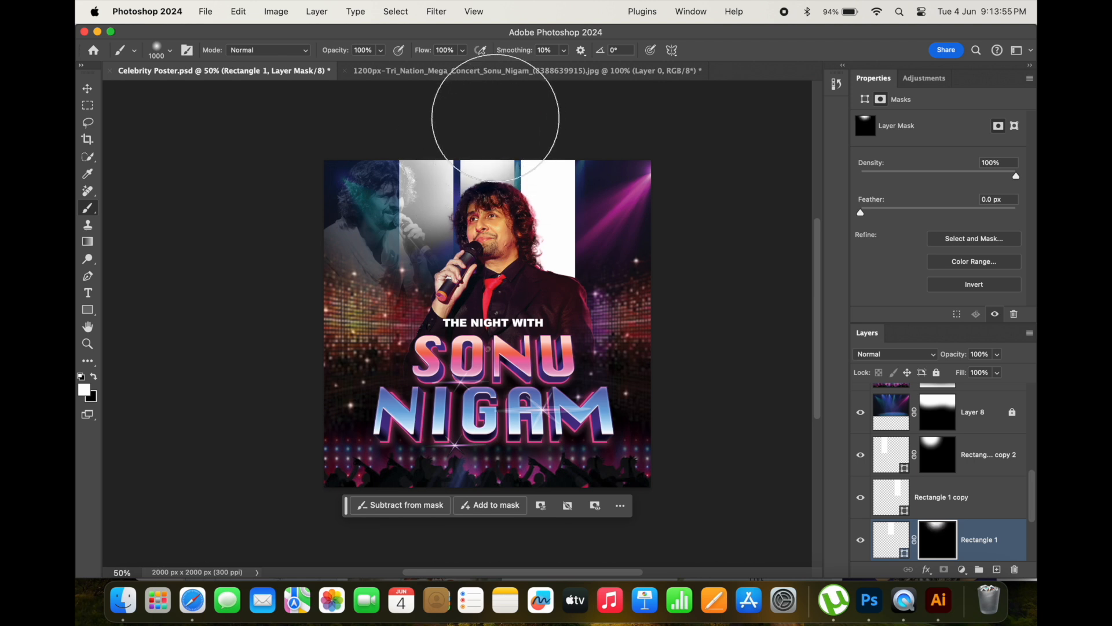
pyautogui.press('v')
# Add a black mask to the right white rectangle, kept in its original position, and paint white over its upper part
pyautogui.click(892, 498)
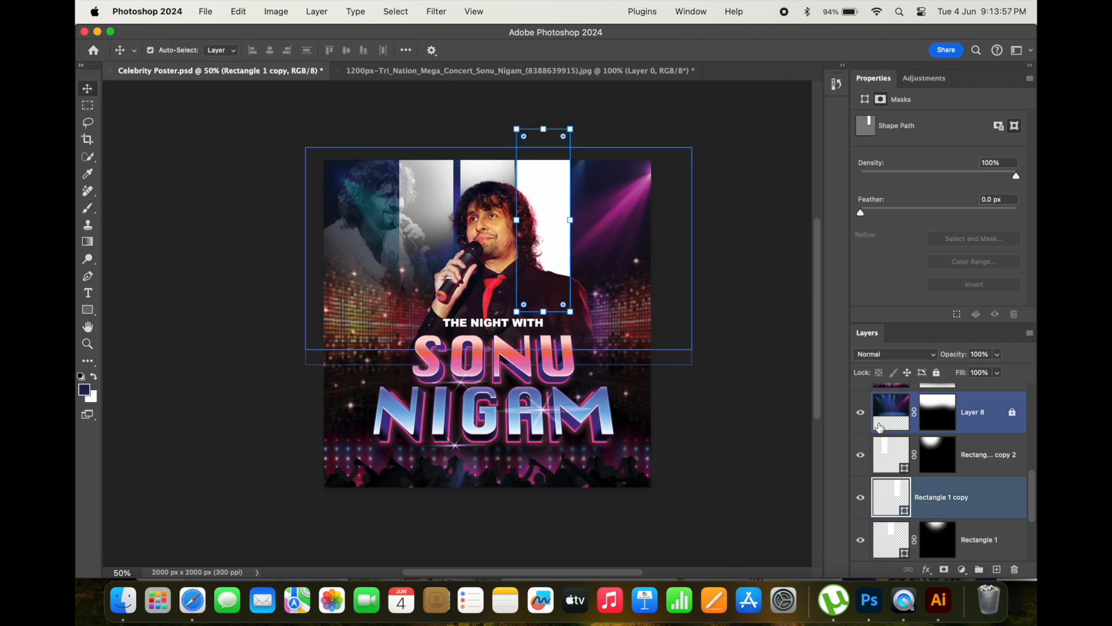
pyautogui.press('super+z')
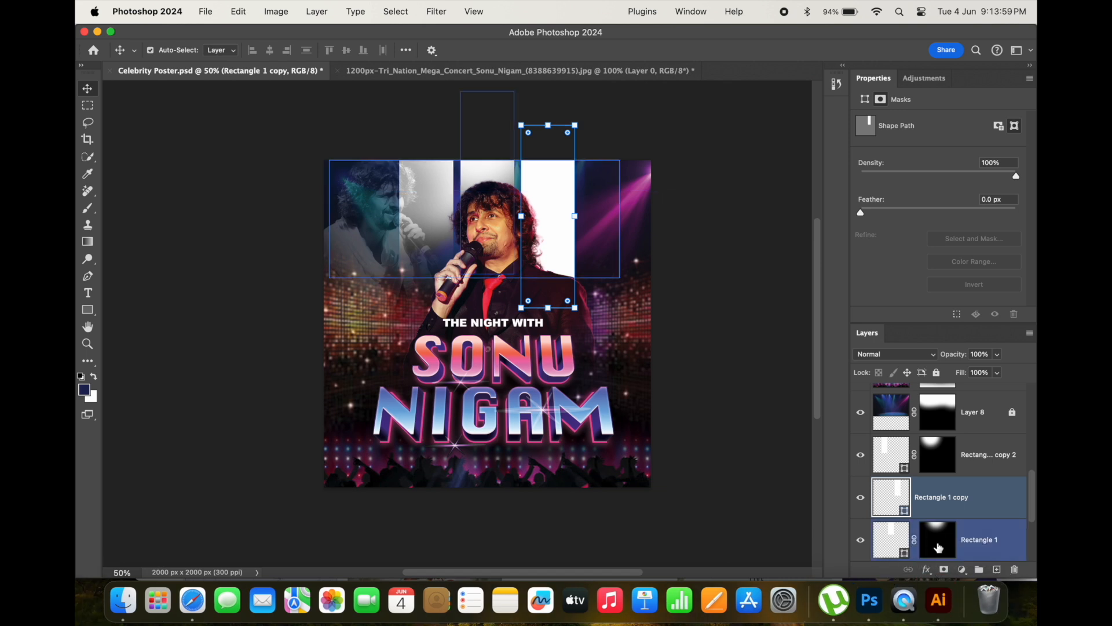
pyautogui.keyDown('alt'); pyautogui.click(944, 569); pyautogui.keyUp('alt')
pyautogui.press('b')
pyautogui.press('x')
pyautogui.moveTo(528, 164)
pyautogui.mouseDown()
pyautogui.moveTo(571, 206)
pyautogui.moveTo(561, 196)
pyautogui.mouseUp()
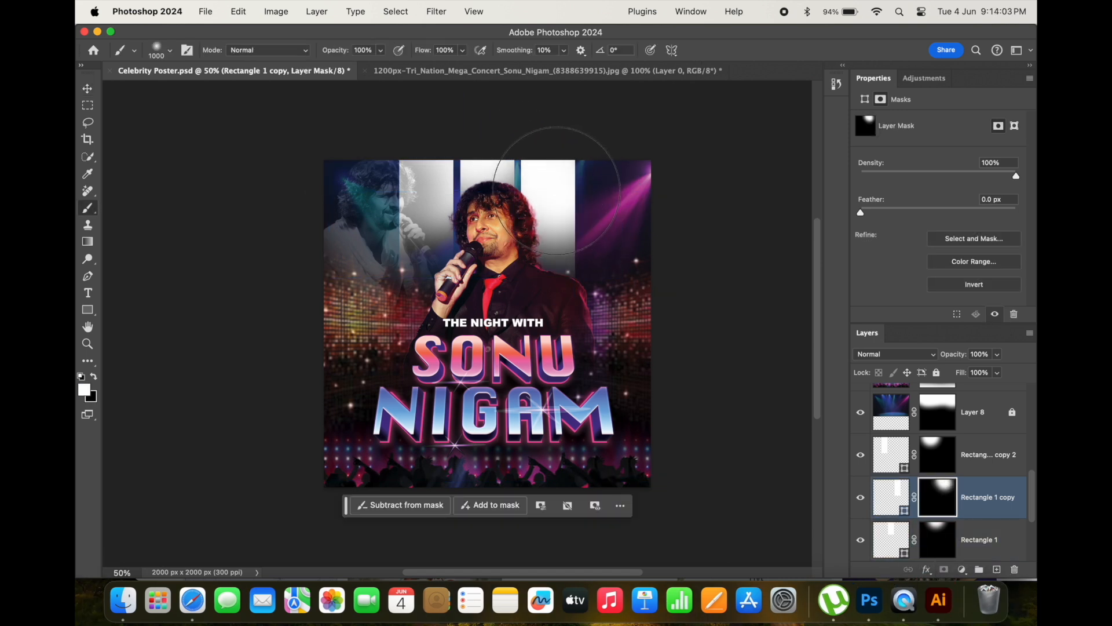
pyautogui.click(557, 191)
pyautogui.press('v')
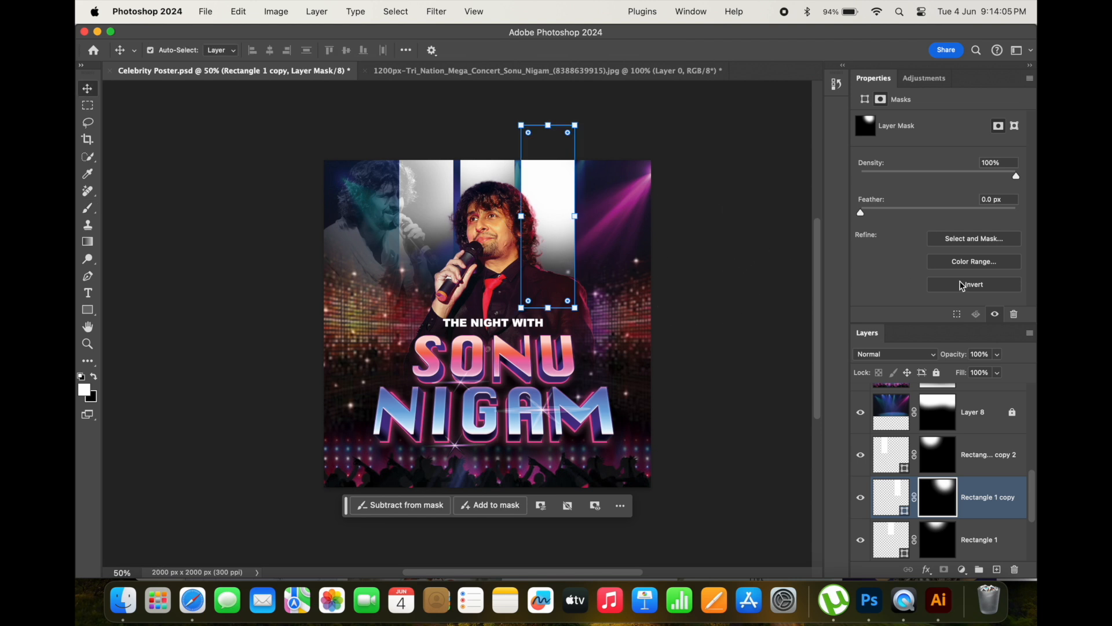
pyautogui.click(798, 277)
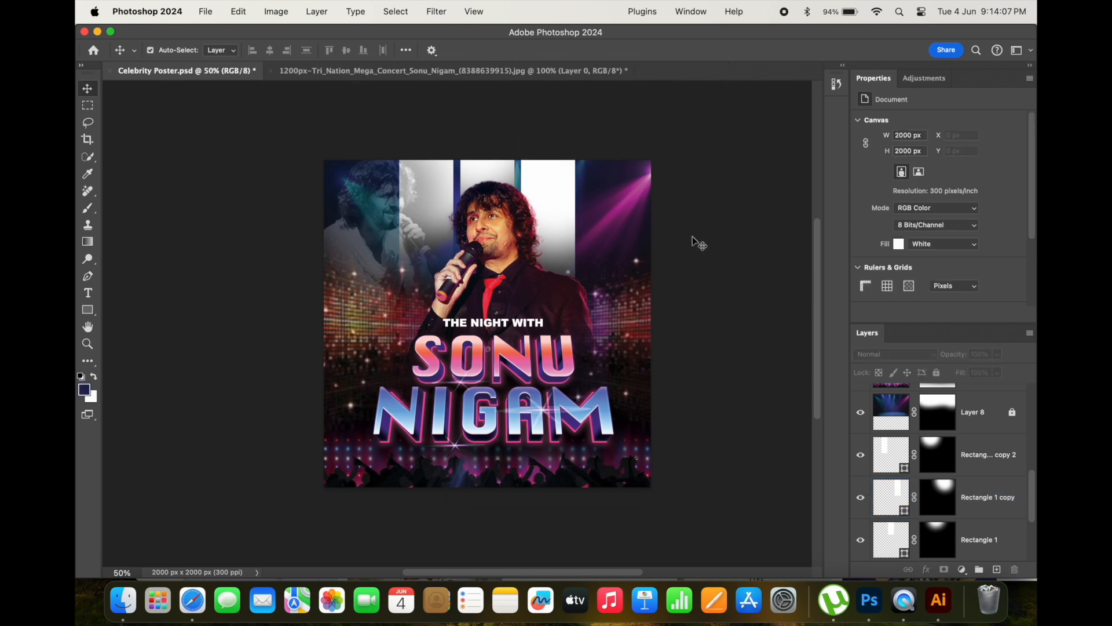
# Change the right rectangle's fill to the dark orange from the recently used colors
pyautogui.click(554, 177)
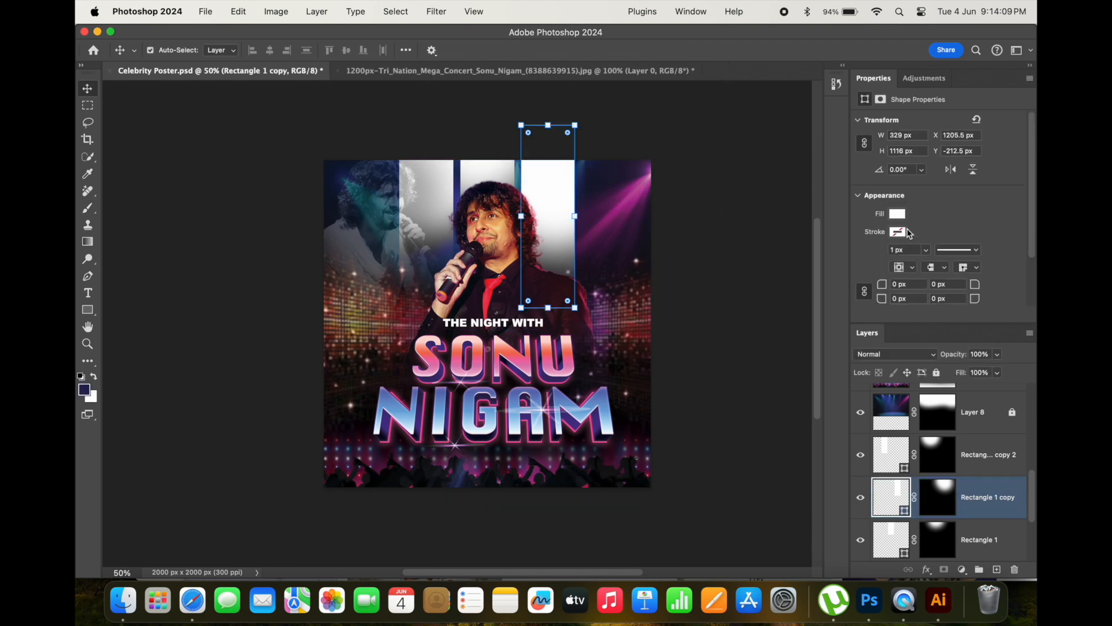
pyautogui.click(898, 214)
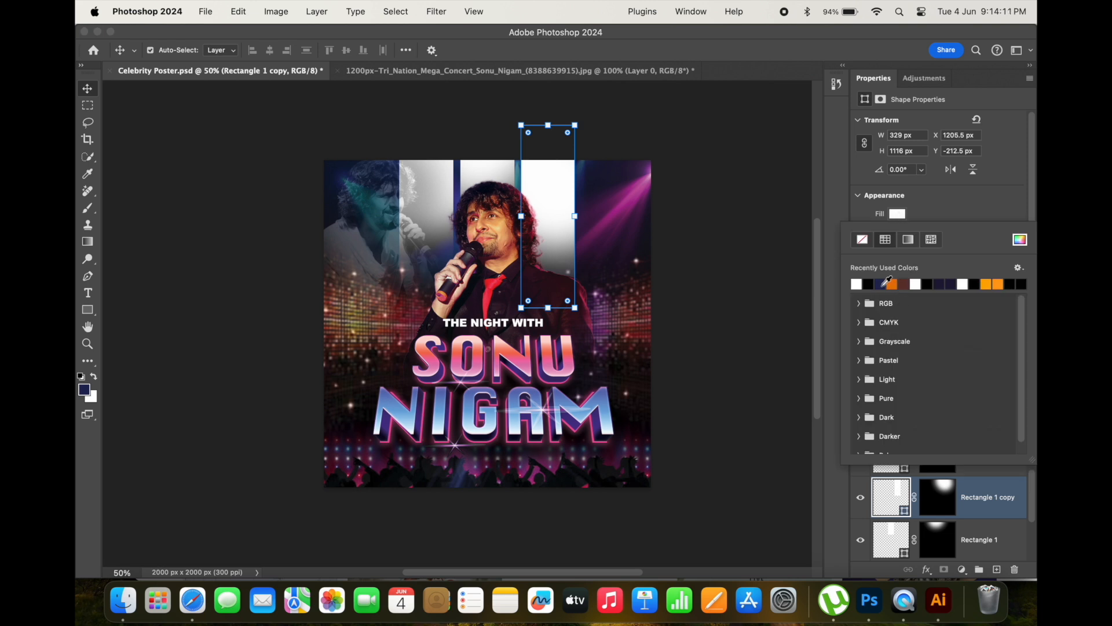
pyautogui.click(886, 283)
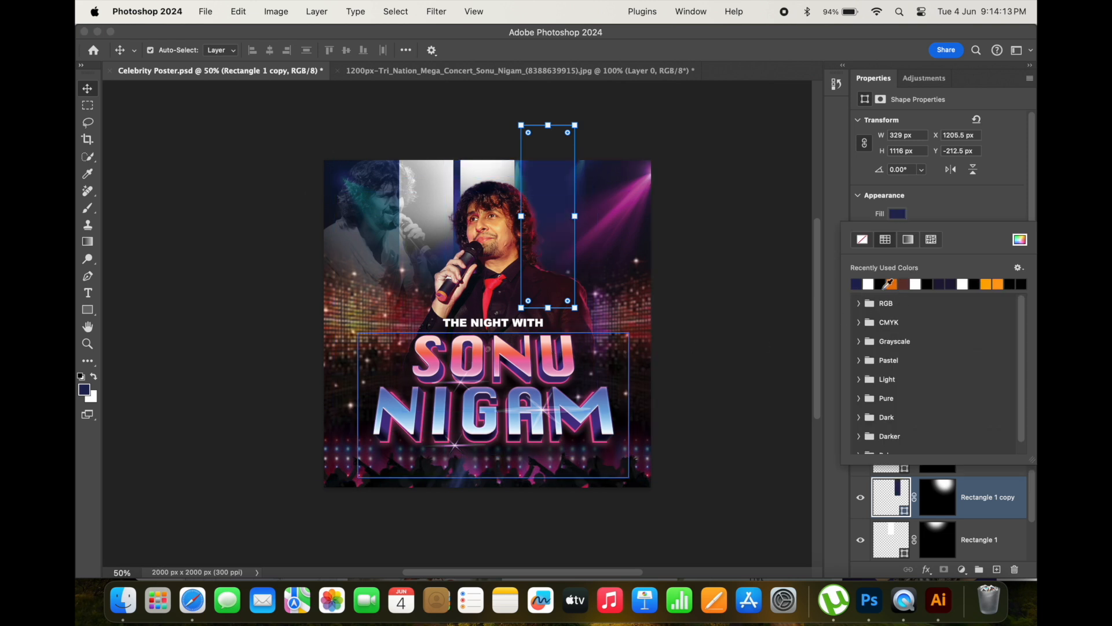
pyautogui.click(986, 283)
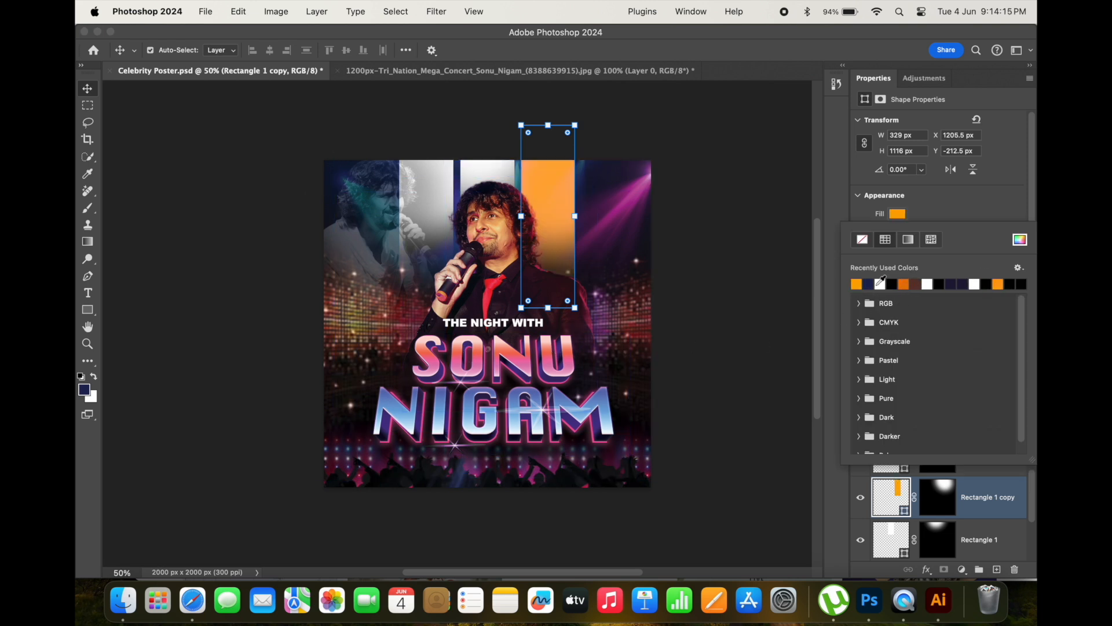
pyautogui.click(904, 283)
pyautogui.click(726, 248)
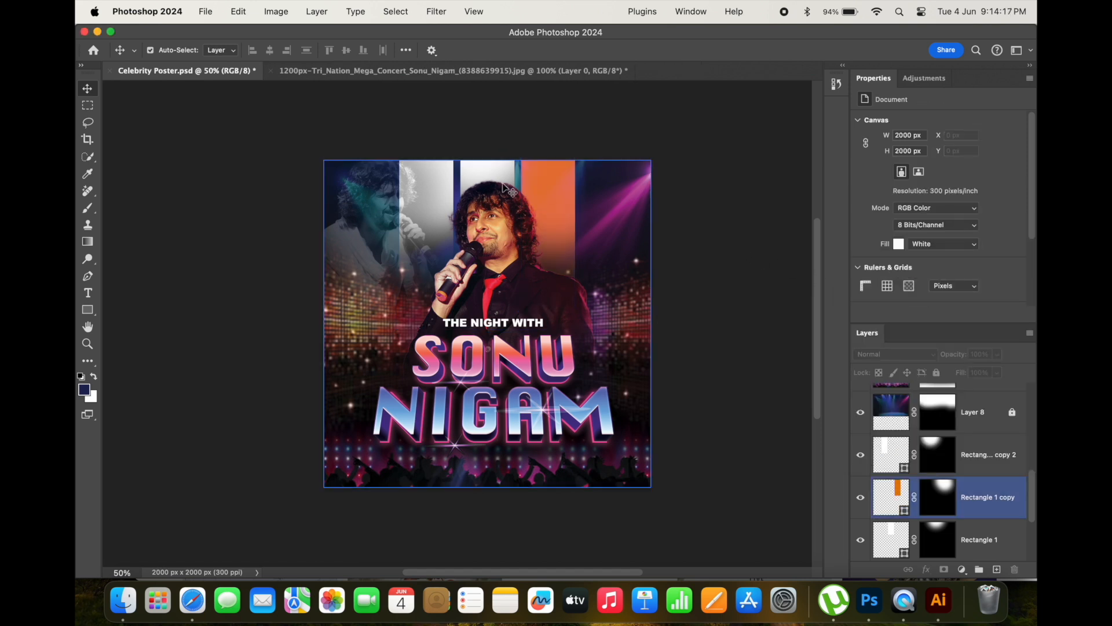
# Fill the middle rectangle with the same dark orange as the right one
pyautogui.click(979, 539)
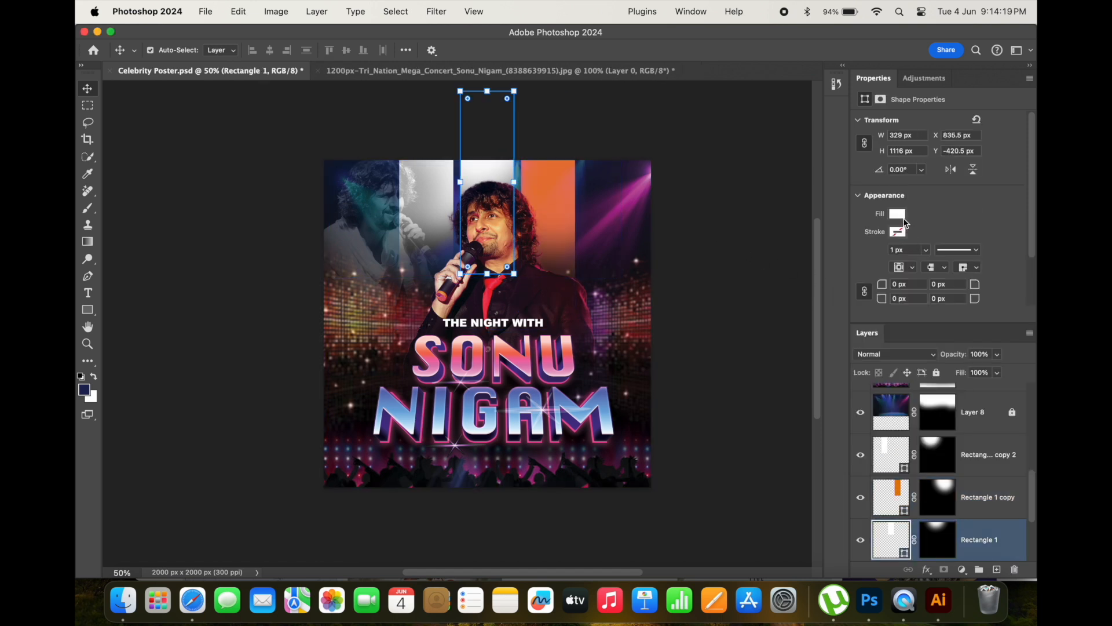
pyautogui.click(899, 214)
pyautogui.click(858, 284)
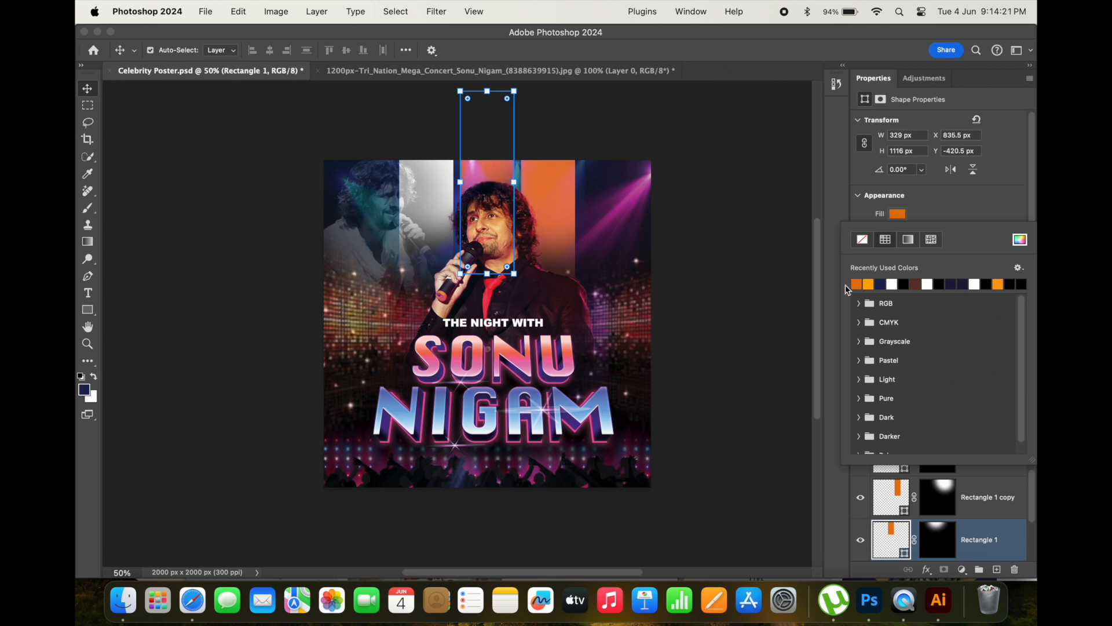
pyautogui.click(740, 241)
# Fill the left rectangle with the lighter yellow-orange from the recently used colors
pyautogui.click(433, 190)
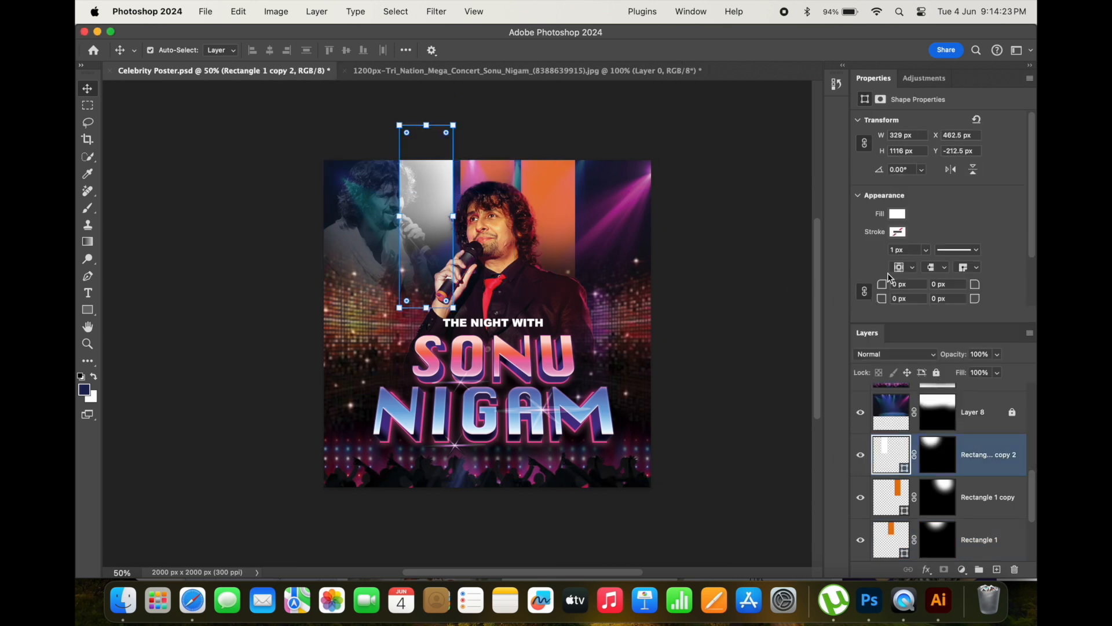
pyautogui.click(900, 214)
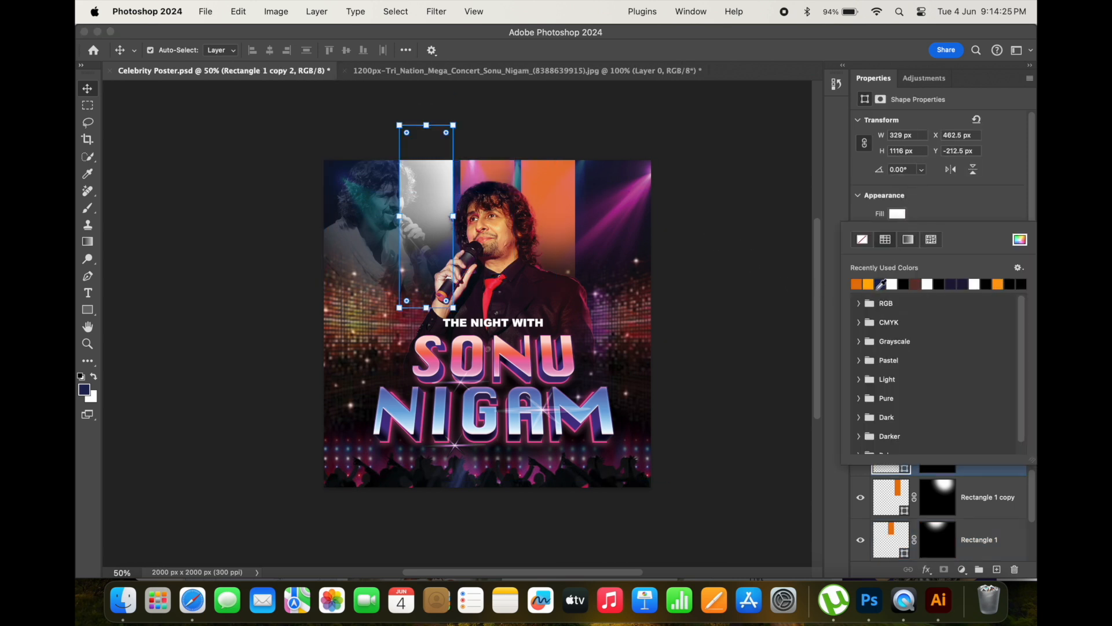
pyautogui.click(869, 282)
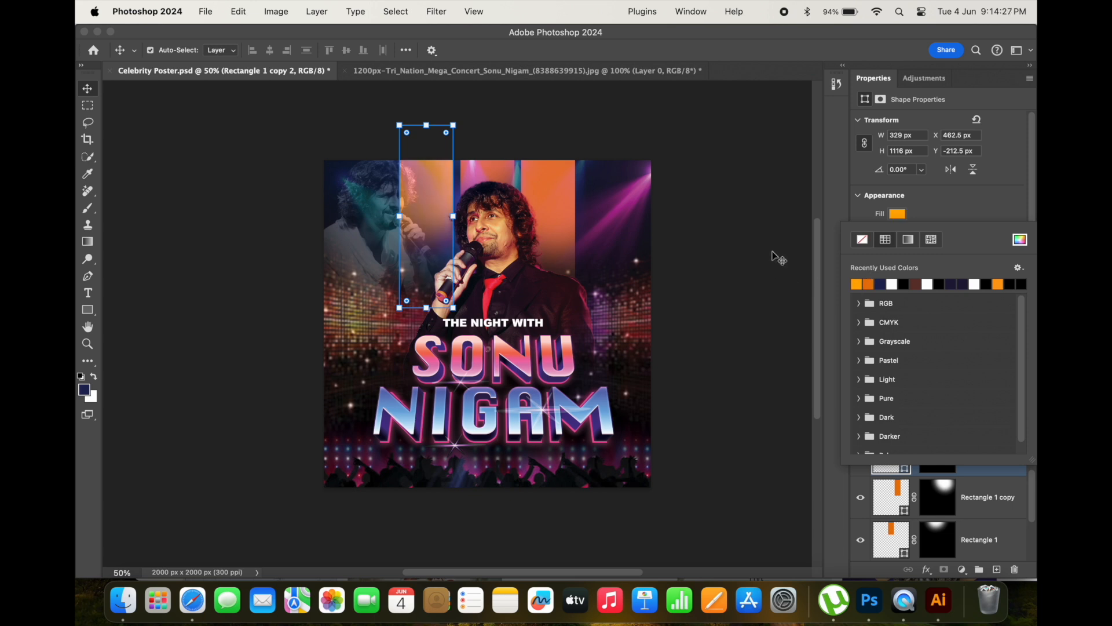
pyautogui.click(743, 232)
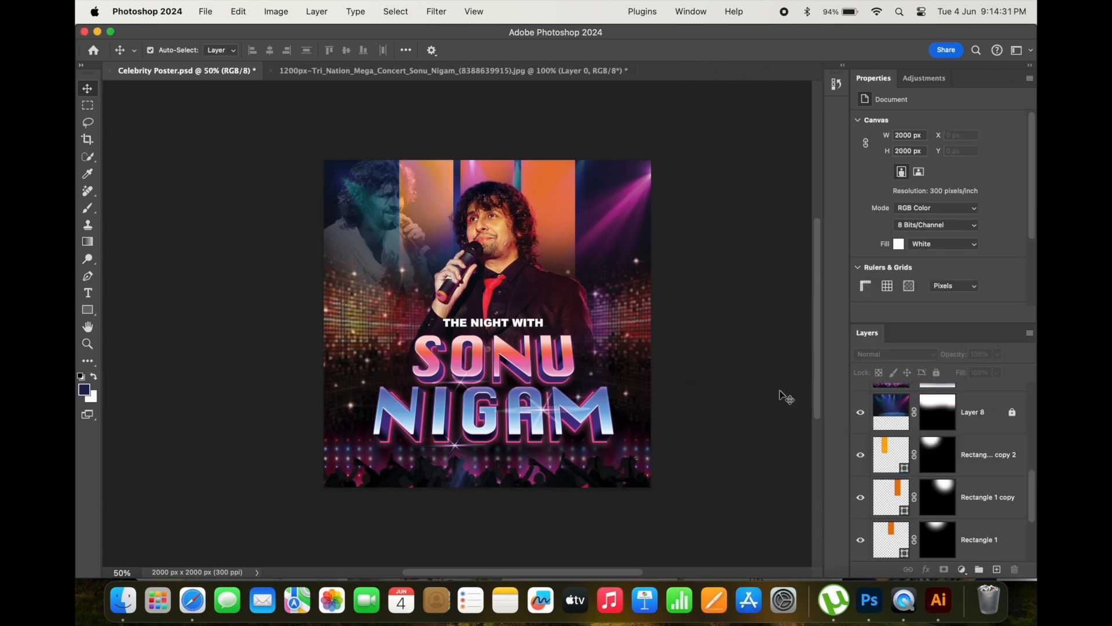
# Select the faded left portrait's layer, Layer 4, and unlock it
pyautogui.click(391, 231)
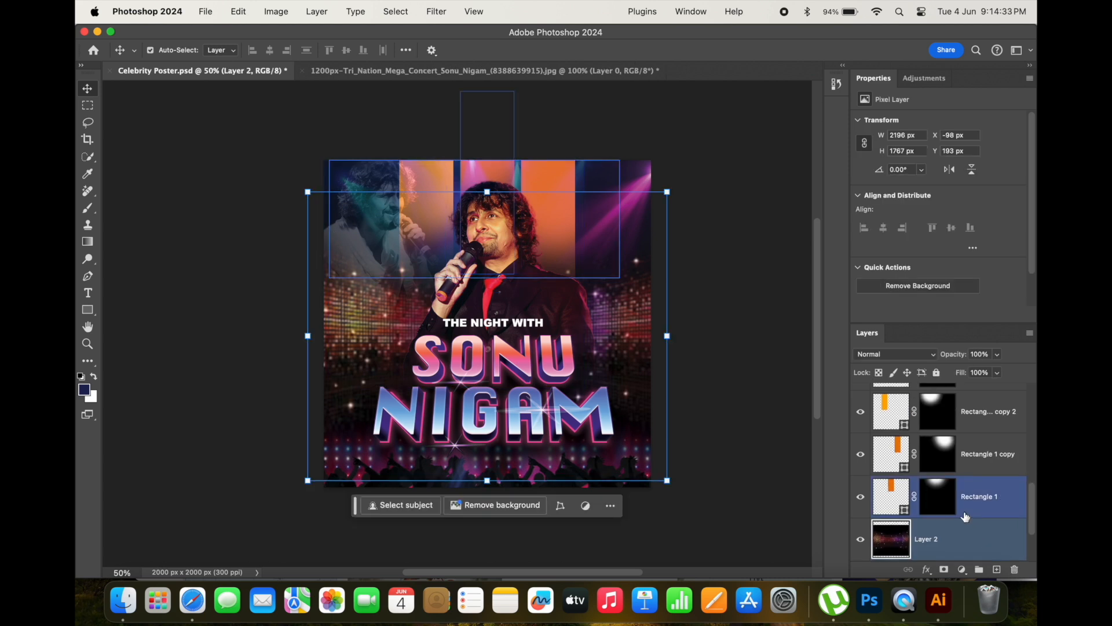
pyautogui.scroll(2, 965, 516)
pyautogui.scroll(3, 964, 513)
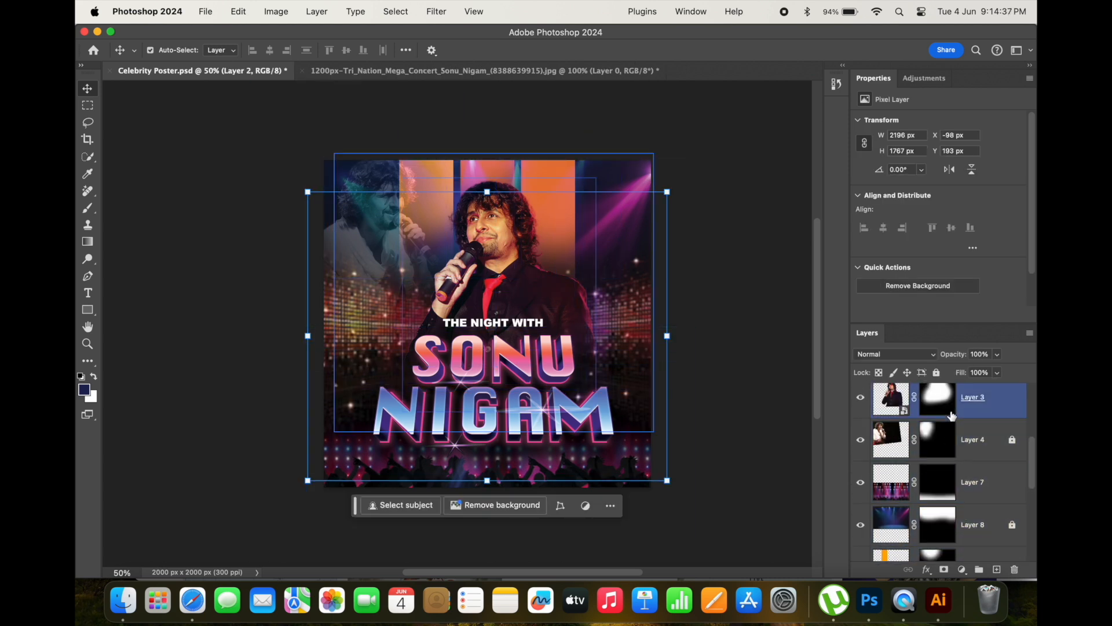
pyautogui.click(938, 440)
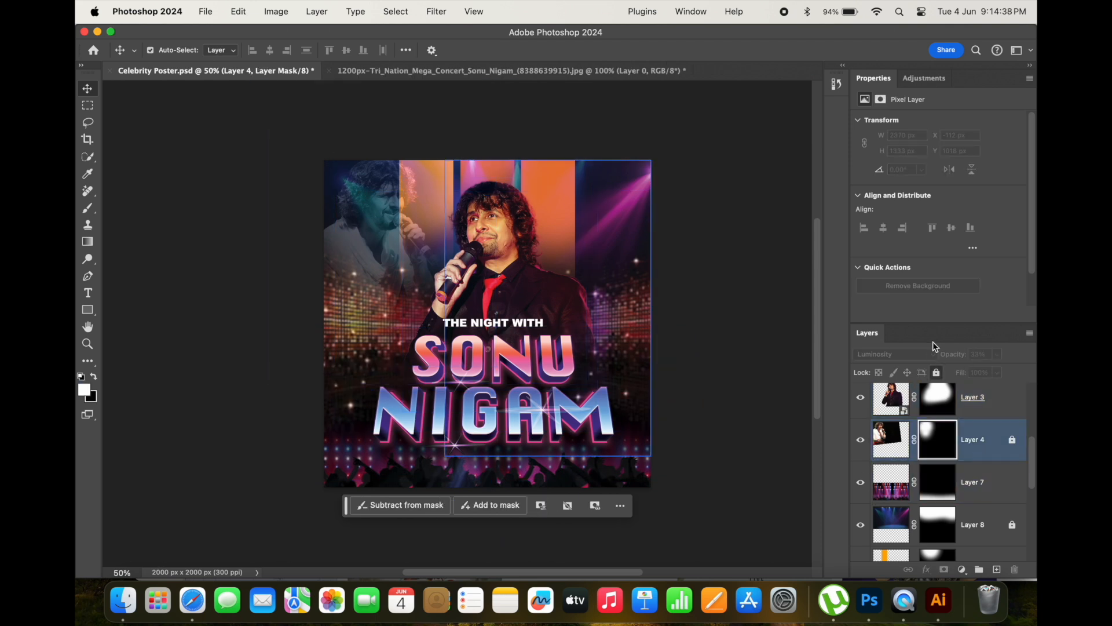
pyautogui.click(936, 374)
# Move the faded portrait further left toward the poster's upper-left edge and save the poster
pyautogui.click(295, 175)
pyautogui.moveTo(295, 175); pyautogui.dragTo(248, 173)
pyautogui.moveTo(272, 183)
pyautogui.mouseDown()
pyautogui.moveTo(287, 195)
pyautogui.moveTo(261, 196)
pyautogui.mouseUp()
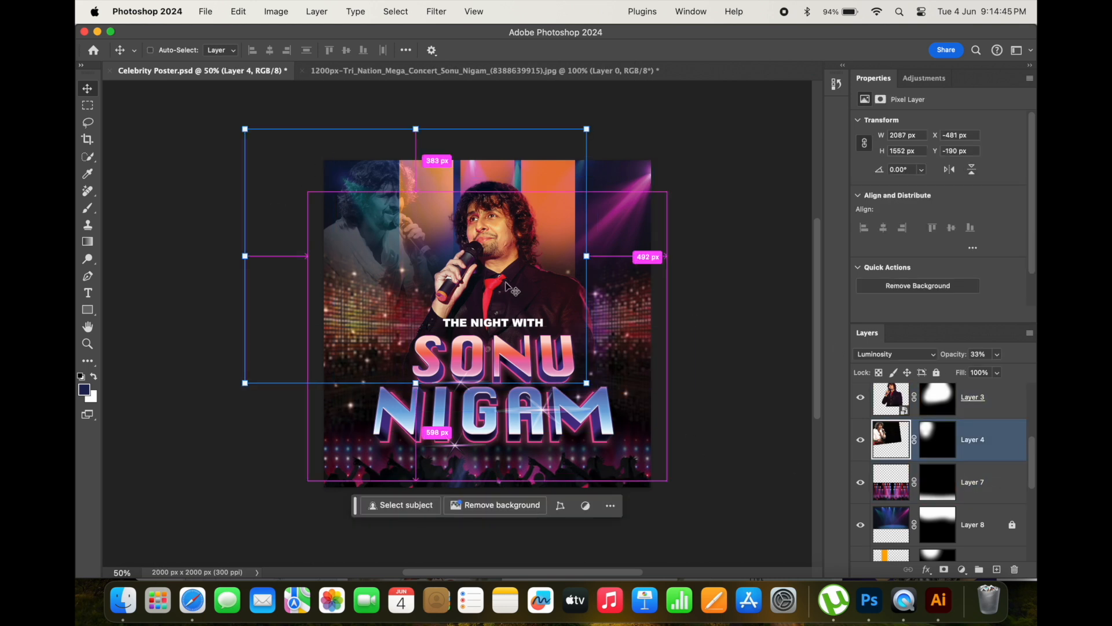
pyautogui.press('super+t')
pyautogui.moveTo(351, 192); pyautogui.dragTo(332, 196)
pyautogui.click(739, 51)
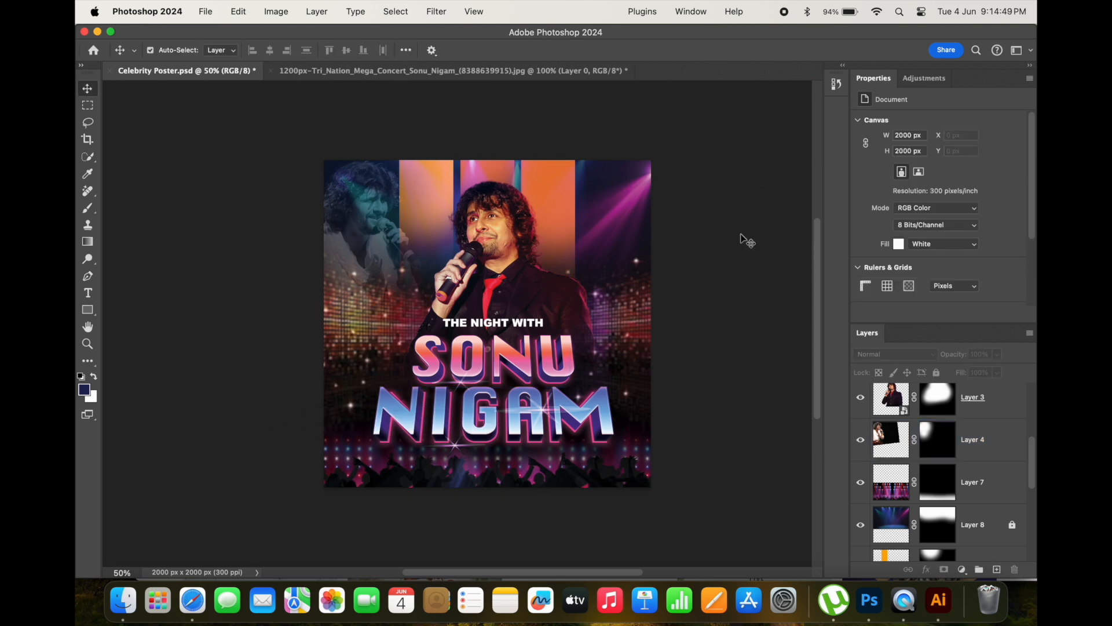
pyautogui.press('super+s')
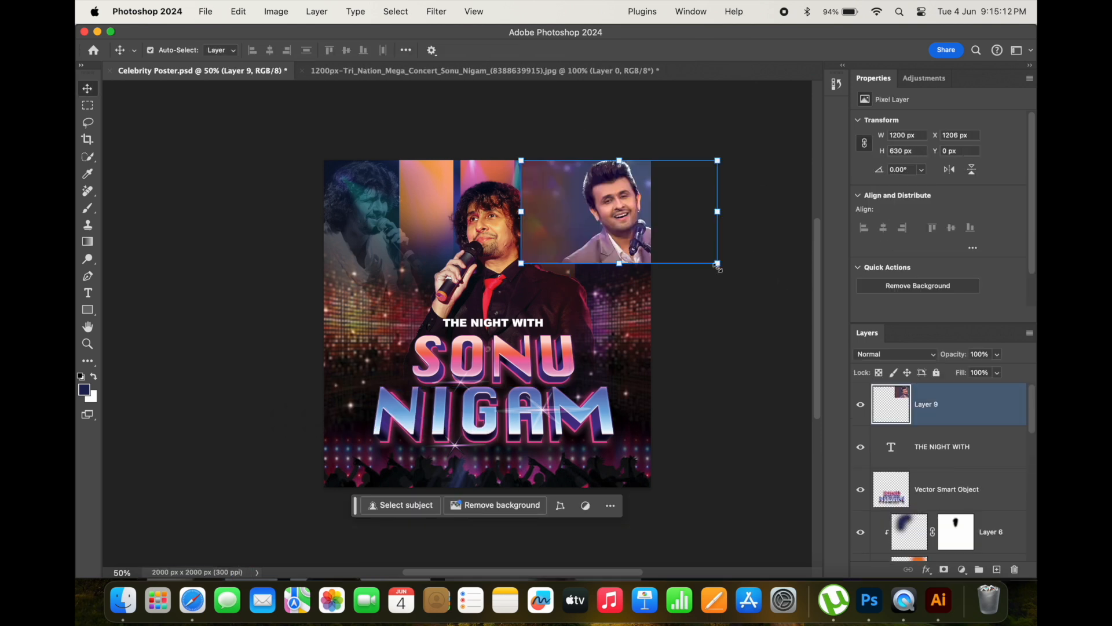
# Enlarge the newly added singer photo in the poster's upper-right area to 1483 × 778 px
pyautogui.moveTo(718, 267); pyautogui.dragTo(765, 291)
pyautogui.moveTo(679, 254); pyautogui.dragTo(658, 251)
pyautogui.press('Return')
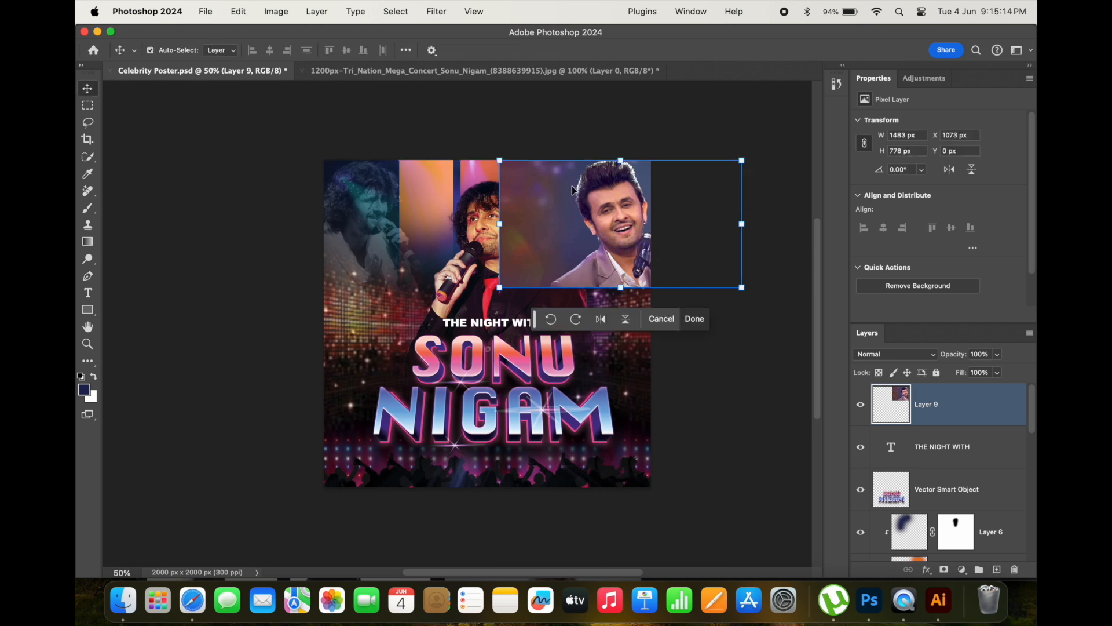
# Flip the new singer photo horizontally and shift it left to X 1000 px
pyautogui.rightClick(661, 240)
pyautogui.click(574, 227)
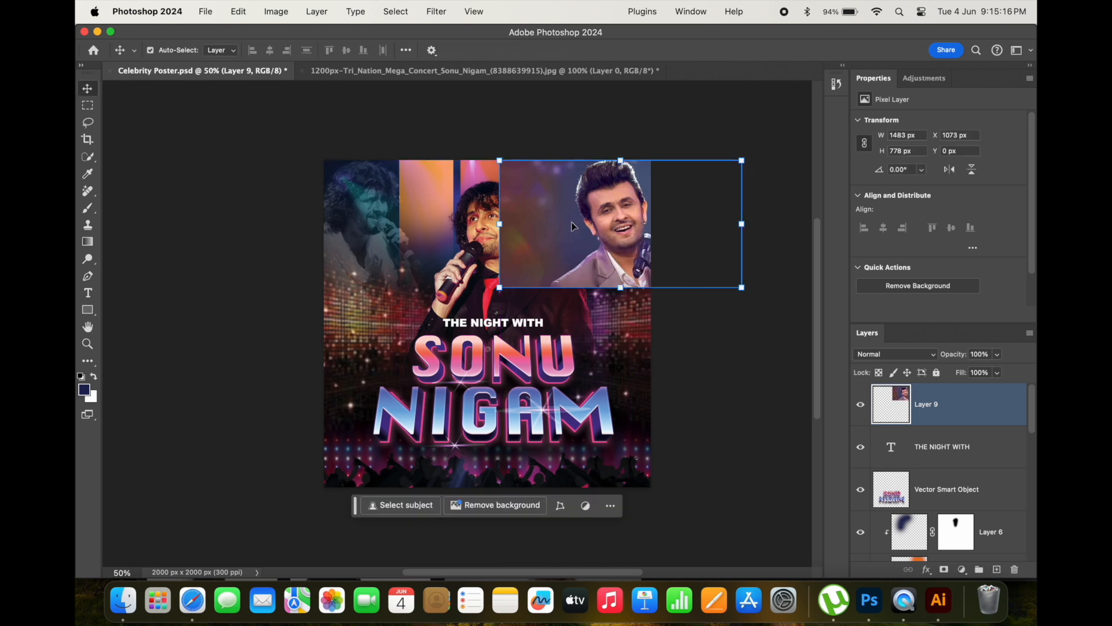
pyautogui.press('super+t')
pyautogui.rightClick(589, 227)
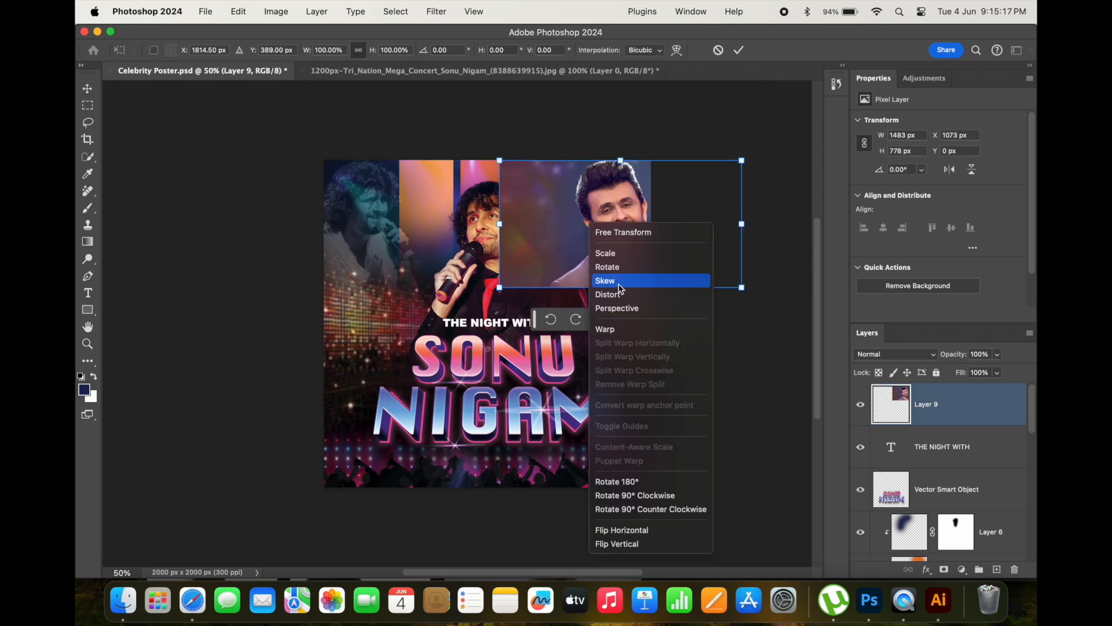
pyautogui.click(622, 529)
pyautogui.moveTo(678, 236)
pyautogui.mouseDown()
pyautogui.moveTo(663, 243)
pyautogui.moveTo(672, 255)
pyautogui.moveTo(669, 237)
pyautogui.mouseUp()
pyautogui.press('Return')
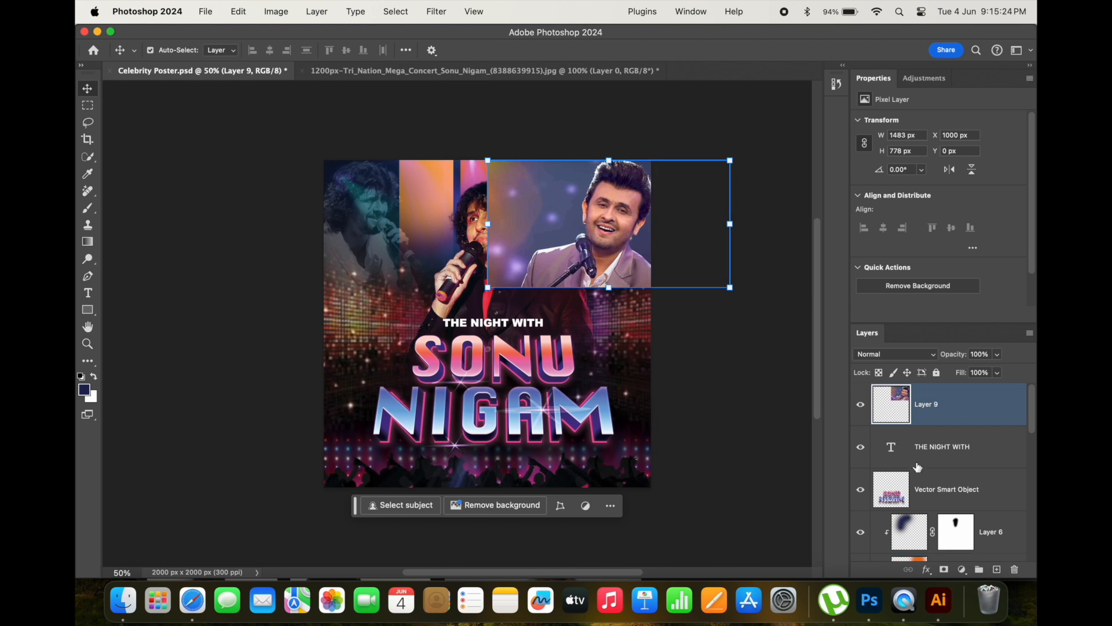
# Add a black mask to the new photo and paint white over the upper-right corner to reveal the portrait softly
pyautogui.keyDown('alt'); pyautogui.click(944, 569); pyautogui.keyUp('alt')
pyautogui.press('b')
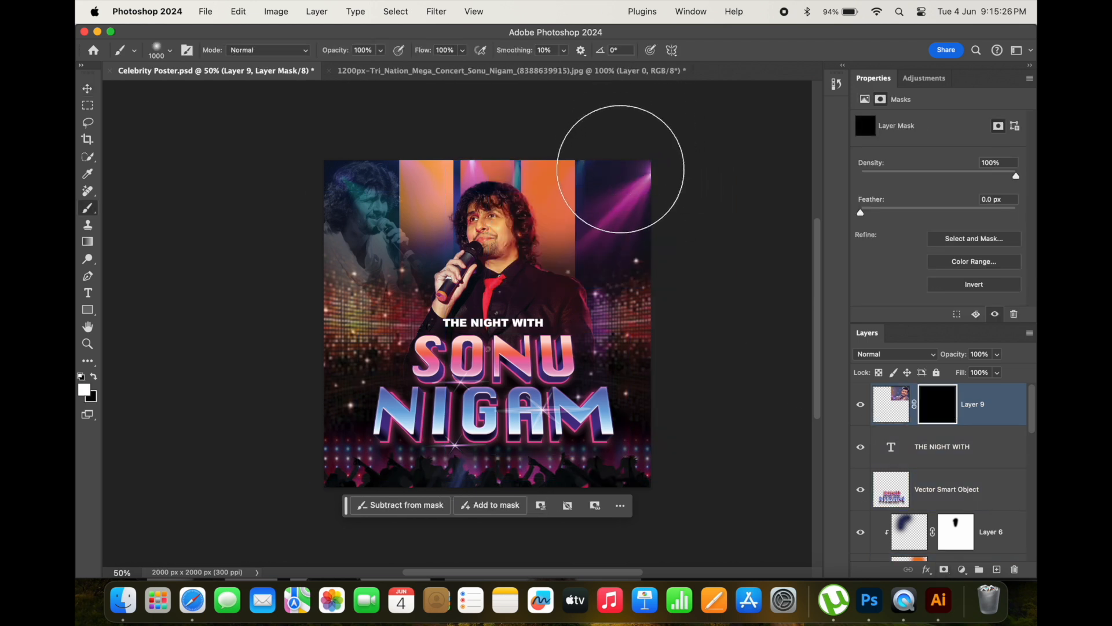
pyautogui.moveTo(636, 129)
pyautogui.mouseDown()
pyautogui.moveTo(653, 145)
pyautogui.moveTo(596, 206)
pyautogui.mouseUp()
pyautogui.press('v')
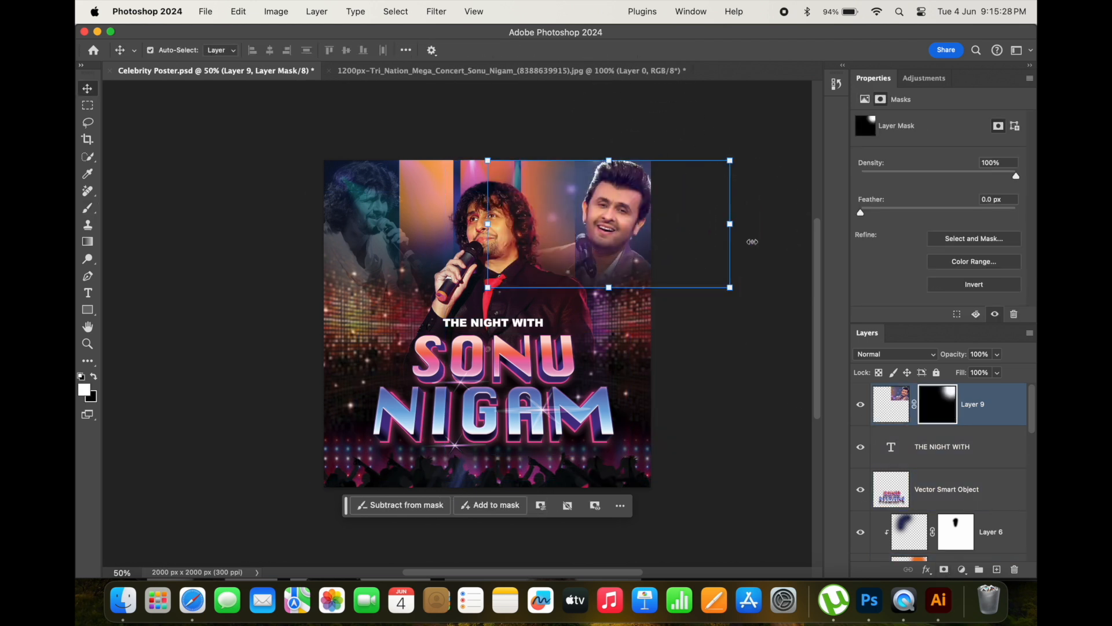
# Set the right portrait's blend mode to Luminosity and shift the portrait right to X 1069 px
pyautogui.click(922, 360)
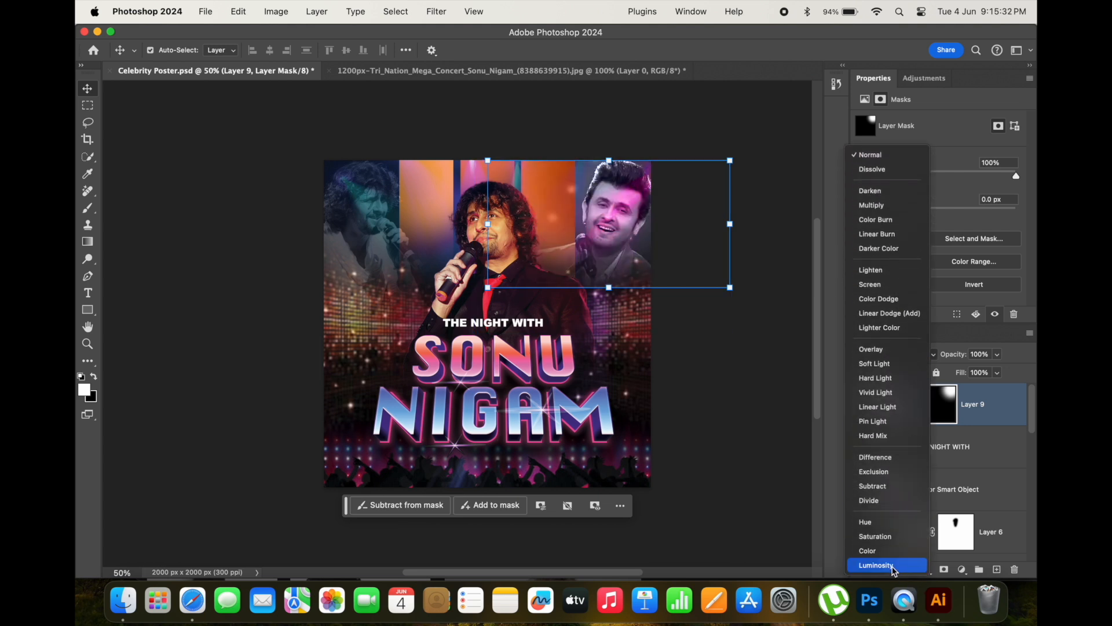
pyautogui.click(894, 566)
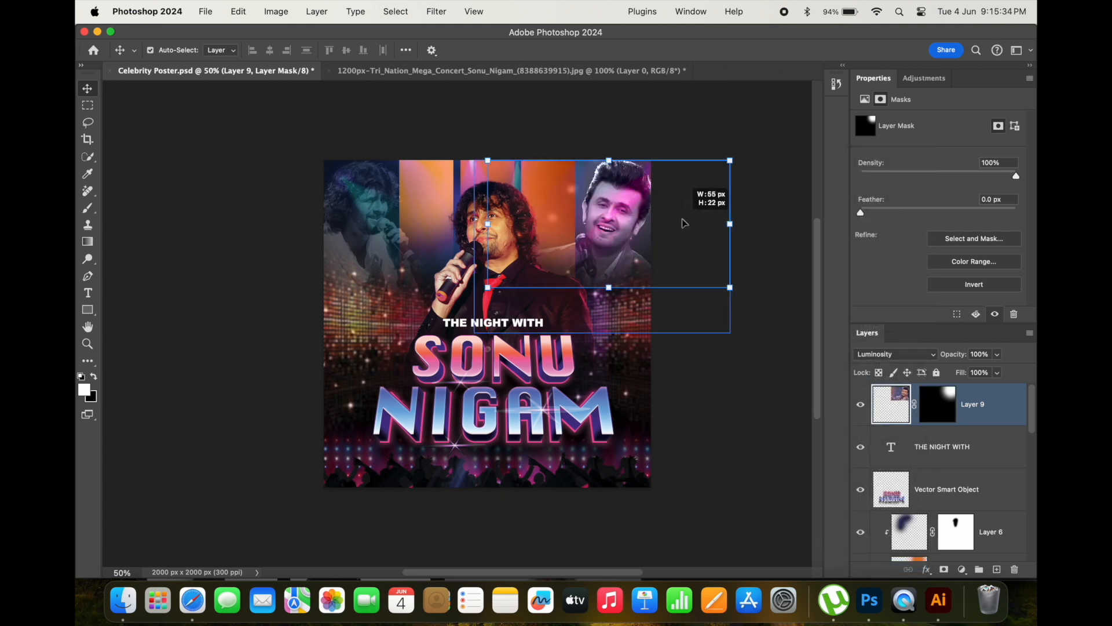
pyautogui.click(684, 223)
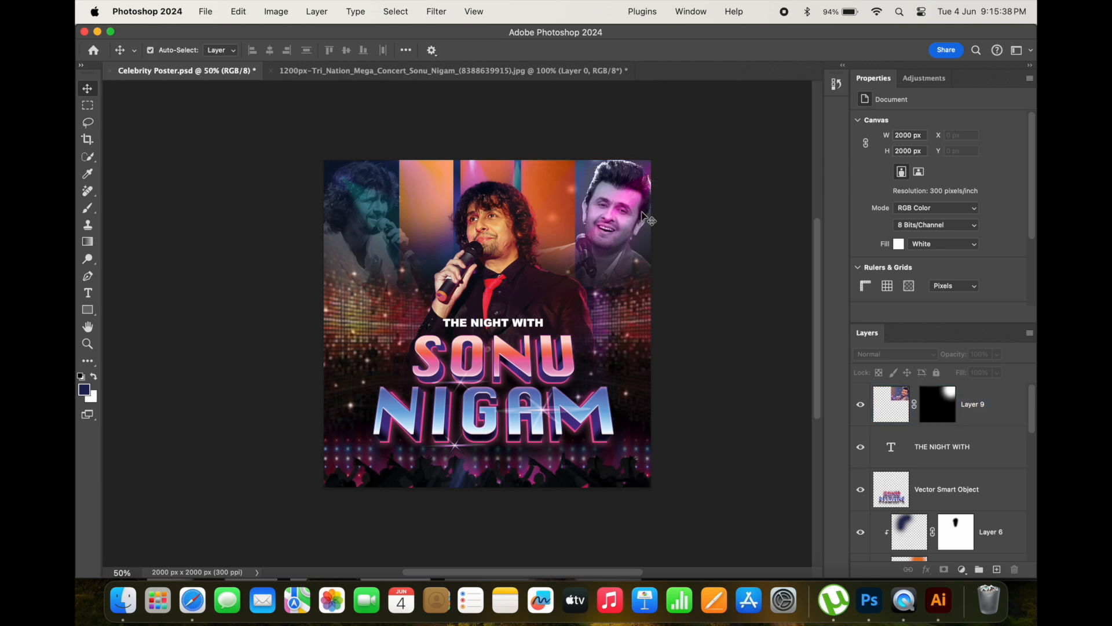
pyautogui.moveTo(636, 200); pyautogui.dragTo(643, 197)
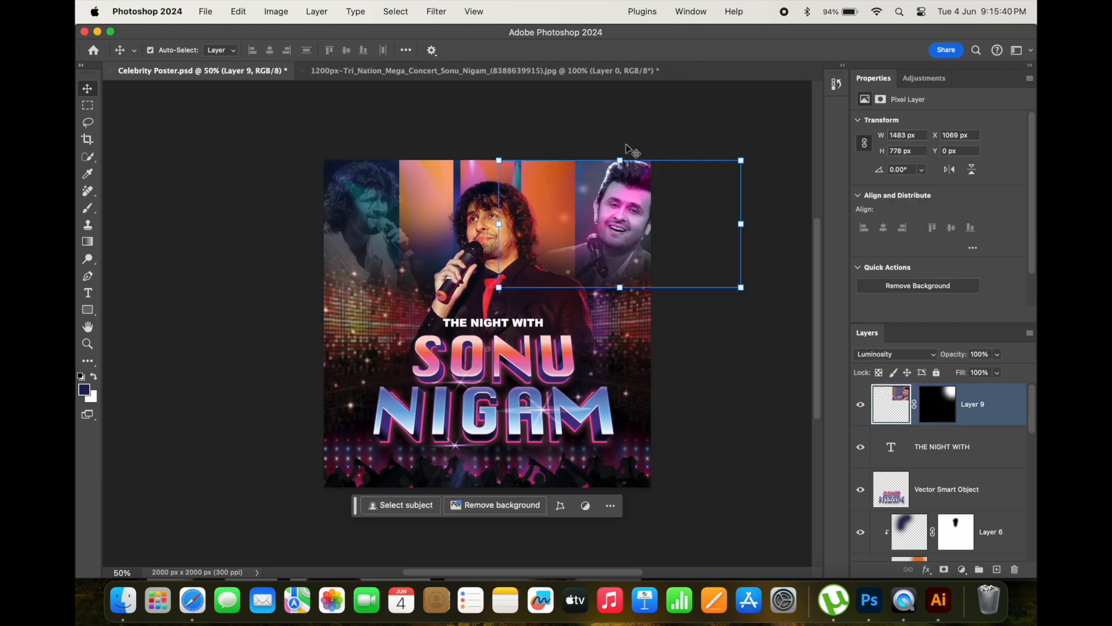
# Send the right portrait's layer to the back, raise it to directly above the stage-lights Layer 8, and save the poster
pyautogui.press('super+shift+bracketleft')
pyautogui.press('super+bracketright')
pyautogui.press('super+bracketright')
pyautogui.press('super+bracketright')
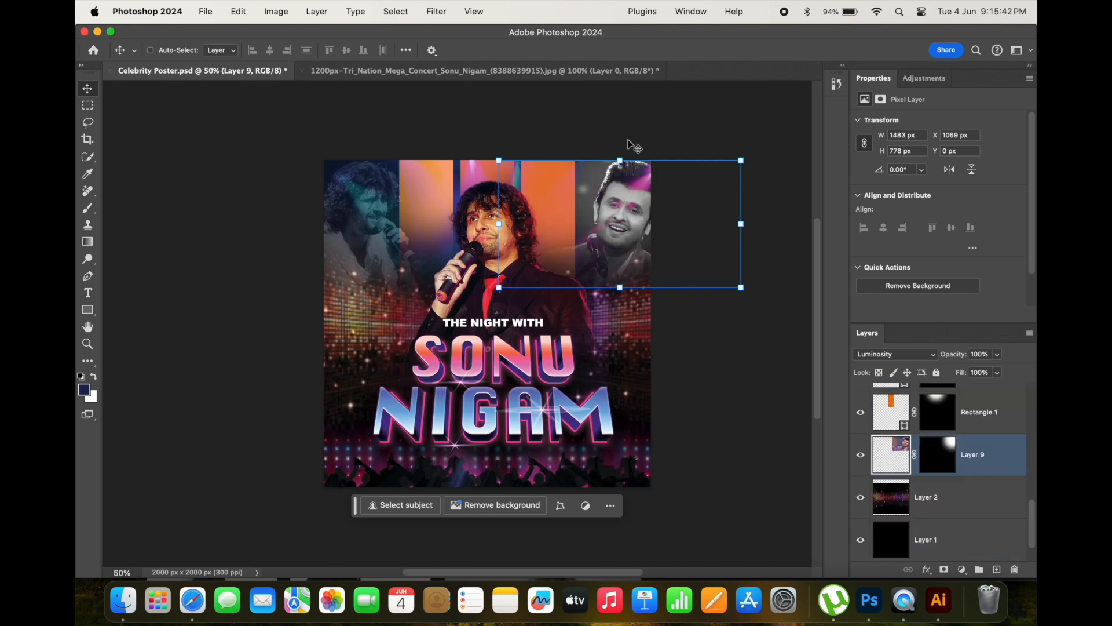
pyautogui.press('super+bracketright')
pyautogui.press('super+bracketright')
pyautogui.press('super+bracketright')
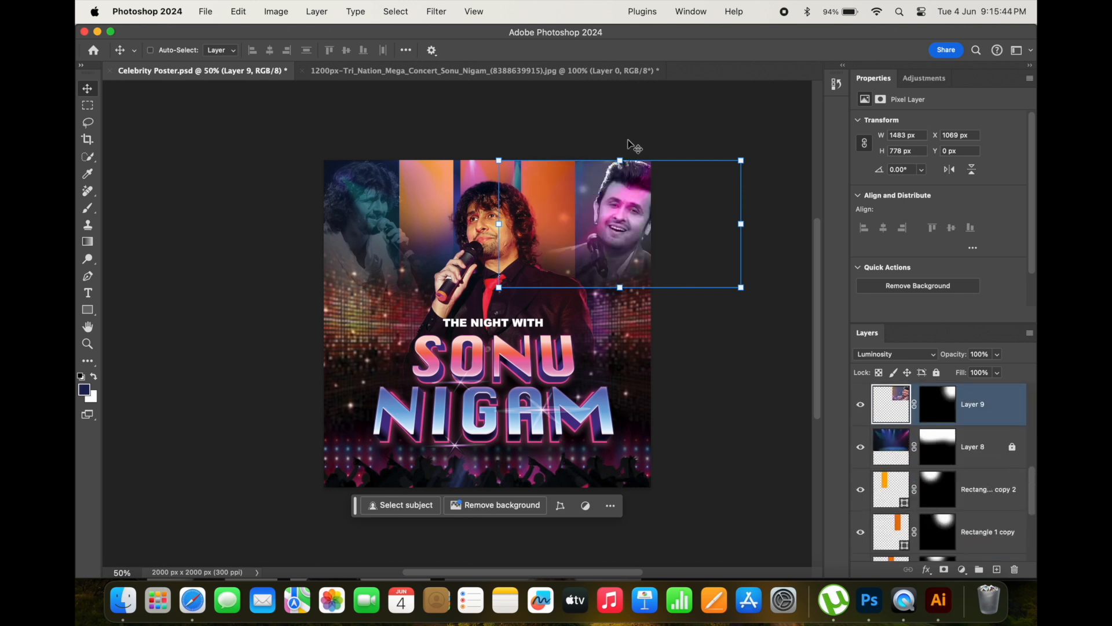
pyautogui.click(631, 143)
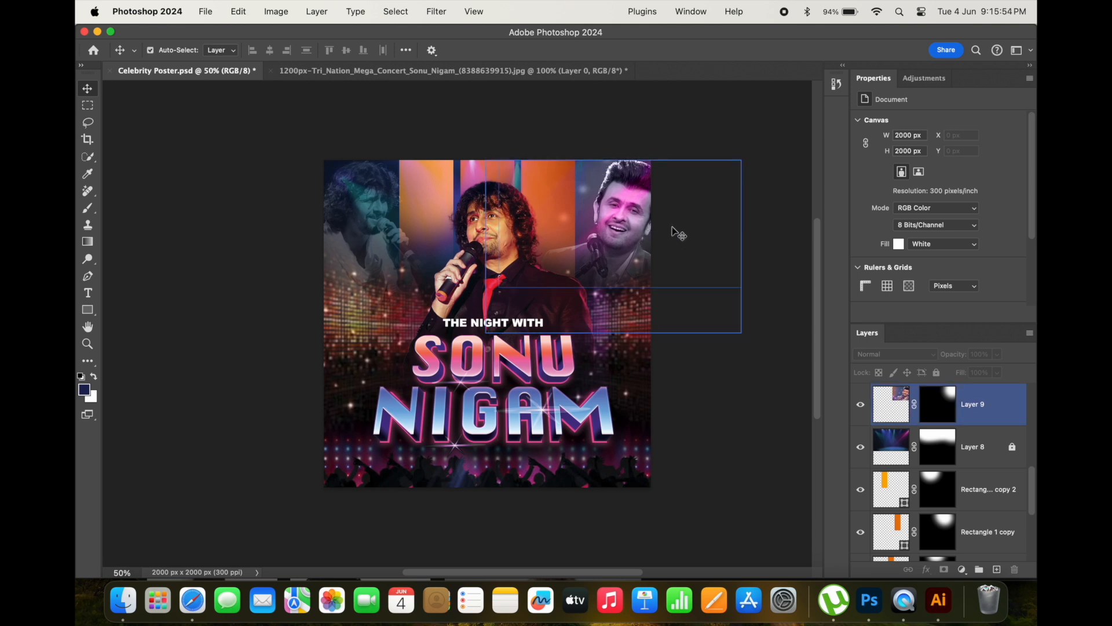
pyautogui.press('super+s')
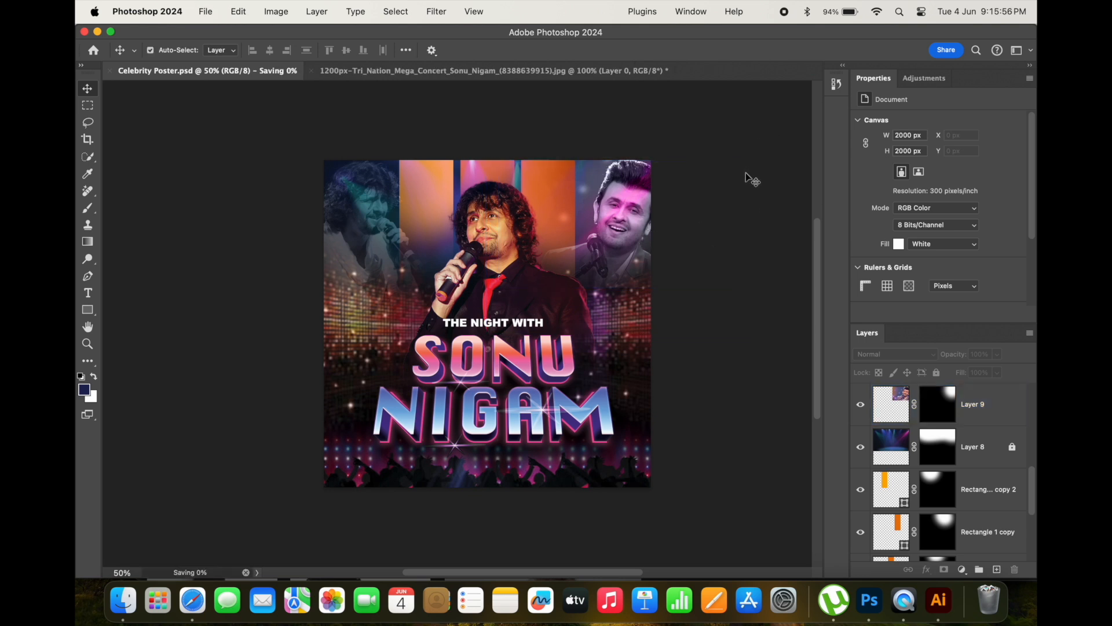
# Scale the right portrait down to 1224 × 643 px, place it at X 1165 px, Y -28 px, and save the poster
pyautogui.scroll(4, 1021, 404)
pyautogui.click(1020, 403)
pyautogui.scroll(-1, 999, 447)
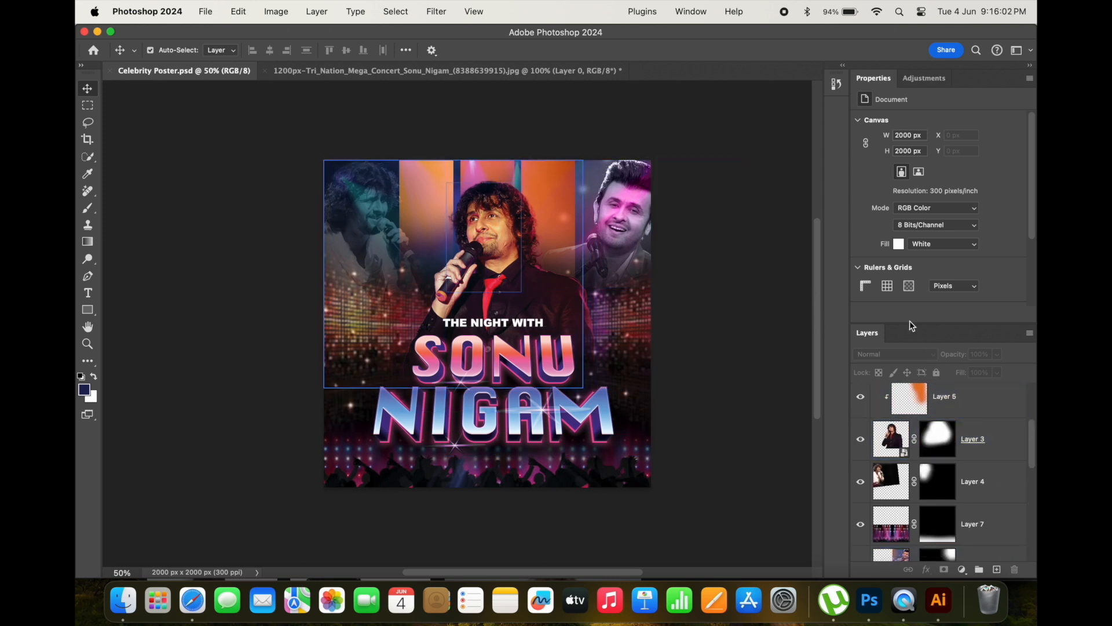
pyautogui.scroll(-1, 956, 510)
pyautogui.click(963, 522)
pyautogui.scroll(-1, 963, 521)
pyautogui.click(977, 548)
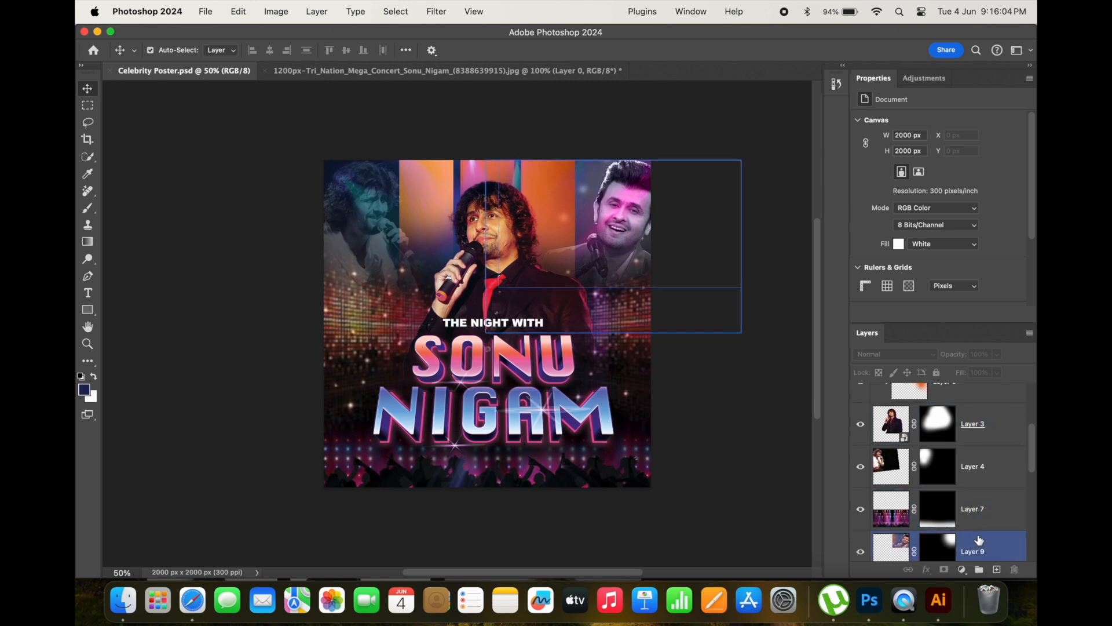
pyautogui.hotkey('ctrl', 't')
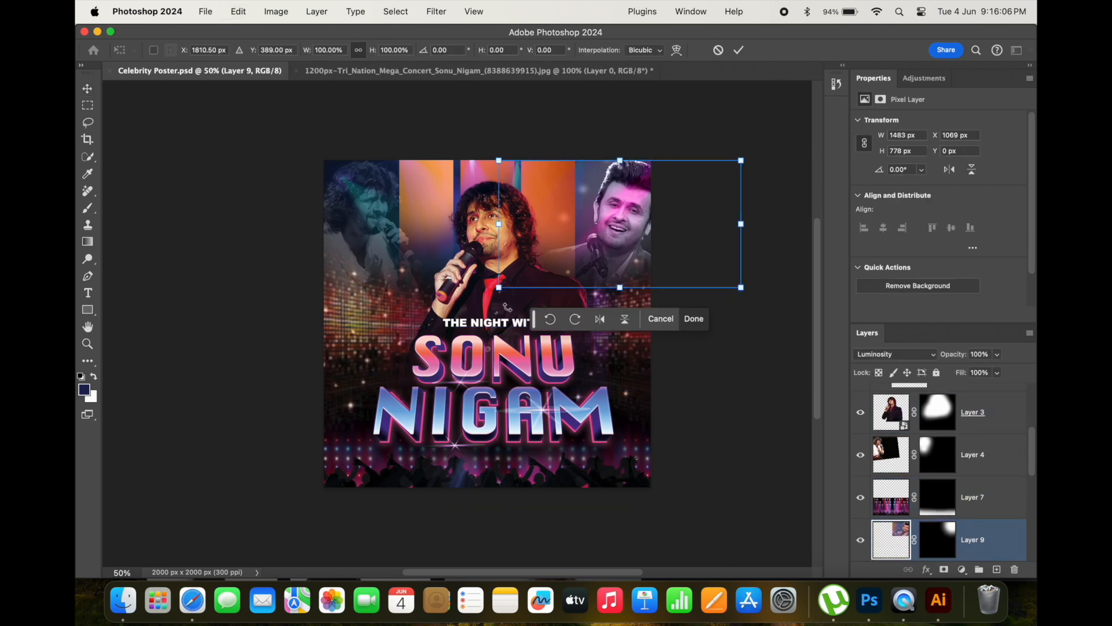
pyautogui.moveTo(497, 293); pyautogui.dragTo(539, 271)
pyautogui.moveTo(621, 179); pyautogui.dragTo(589, 175)
pyautogui.press('Return')
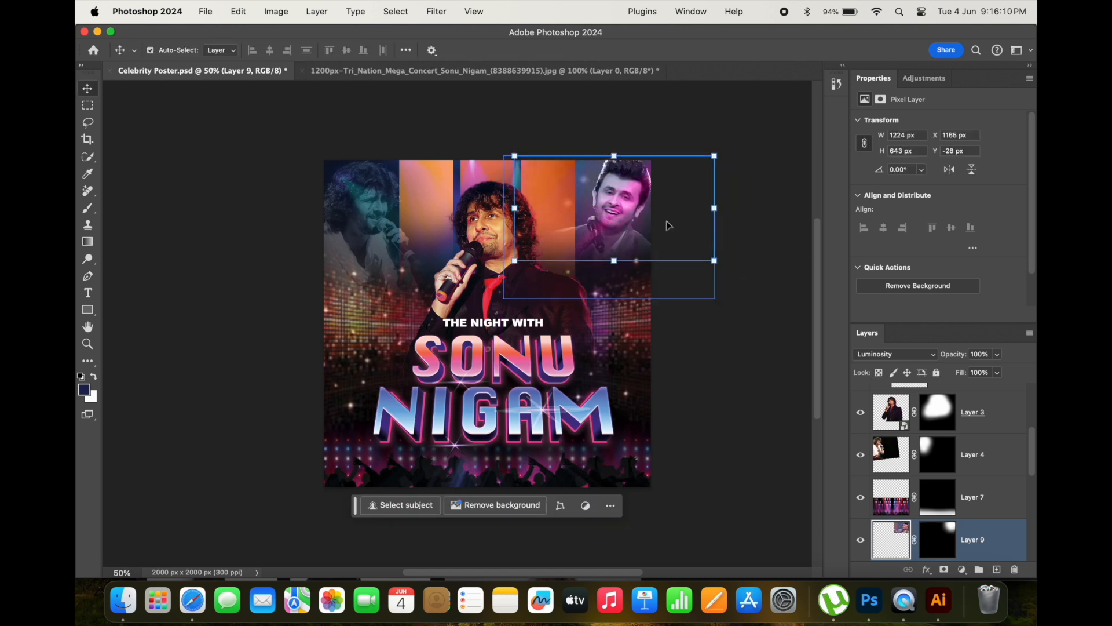
pyautogui.click(745, 375)
pyautogui.press('super+s')
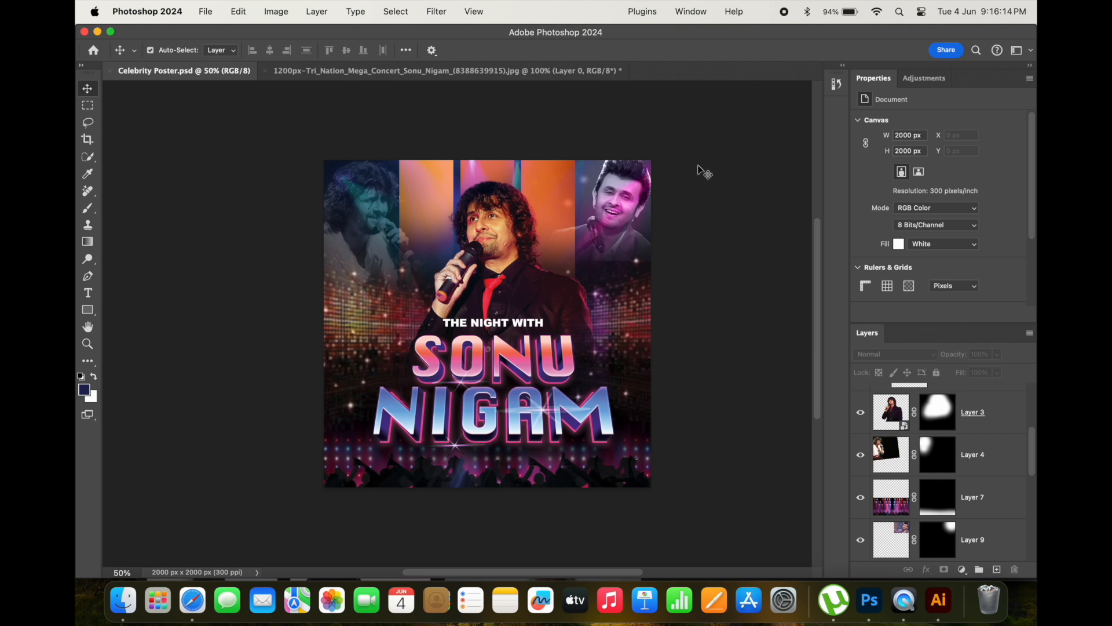
# Lower the opacity of the right portrait's layer, Layer 9, and save the poster
pyautogui.click(1006, 528)
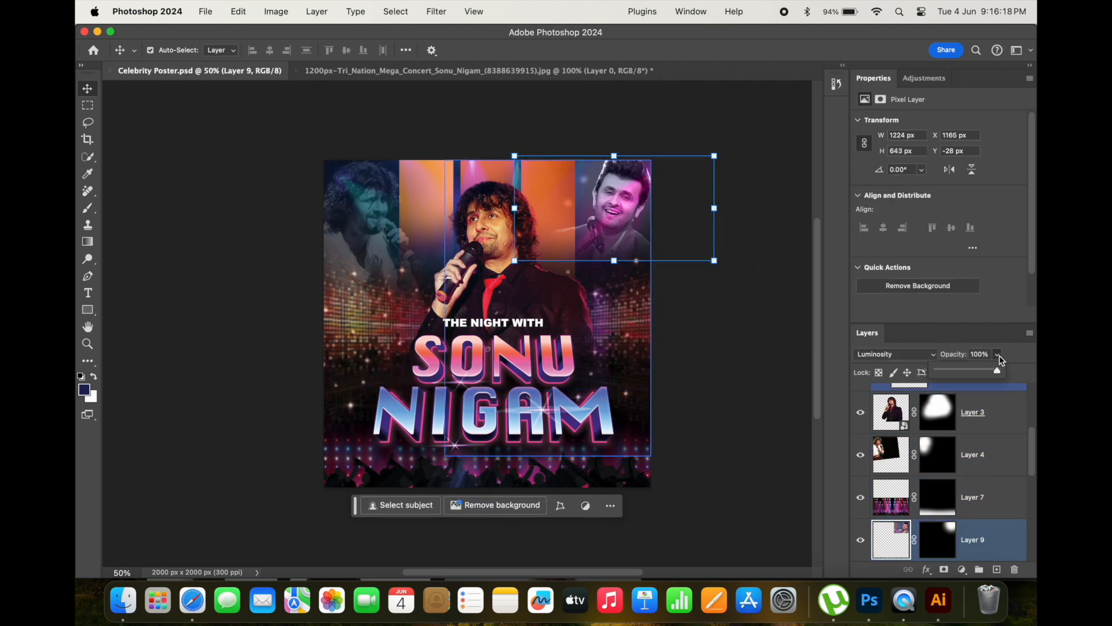
pyautogui.moveTo(972, 373); pyautogui.dragTo(959, 378)
pyautogui.click(747, 326)
pyautogui.press('super+s')
pyautogui.press('super+0')
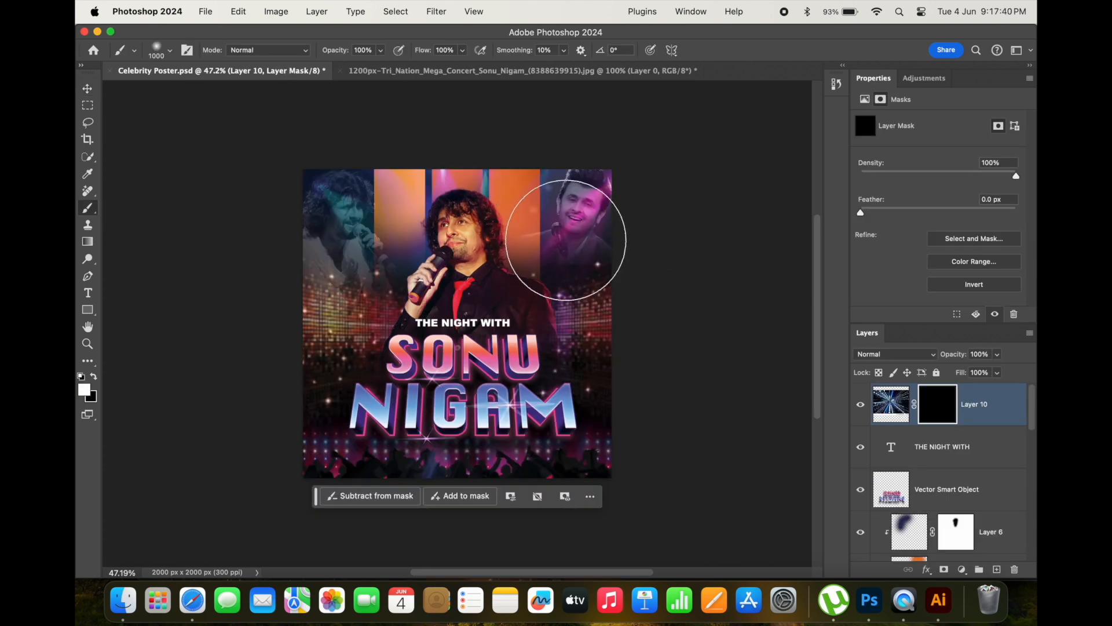
# Paint white on Layer 10's black mask to reveal the light burst around the singer, masking it off the right portrait with black
pyautogui.click(553, 242)
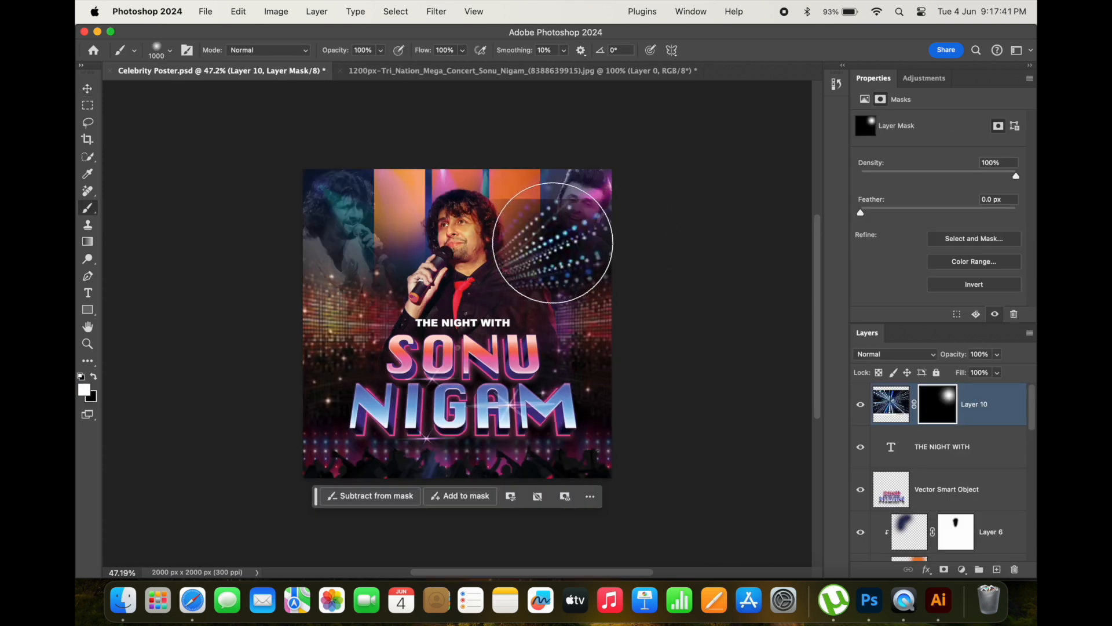
pyautogui.press('x')
pyautogui.moveTo(490, 168)
pyautogui.mouseDown()
pyautogui.moveTo(481, 159)
pyautogui.moveTo(644, 140)
pyautogui.mouseUp()
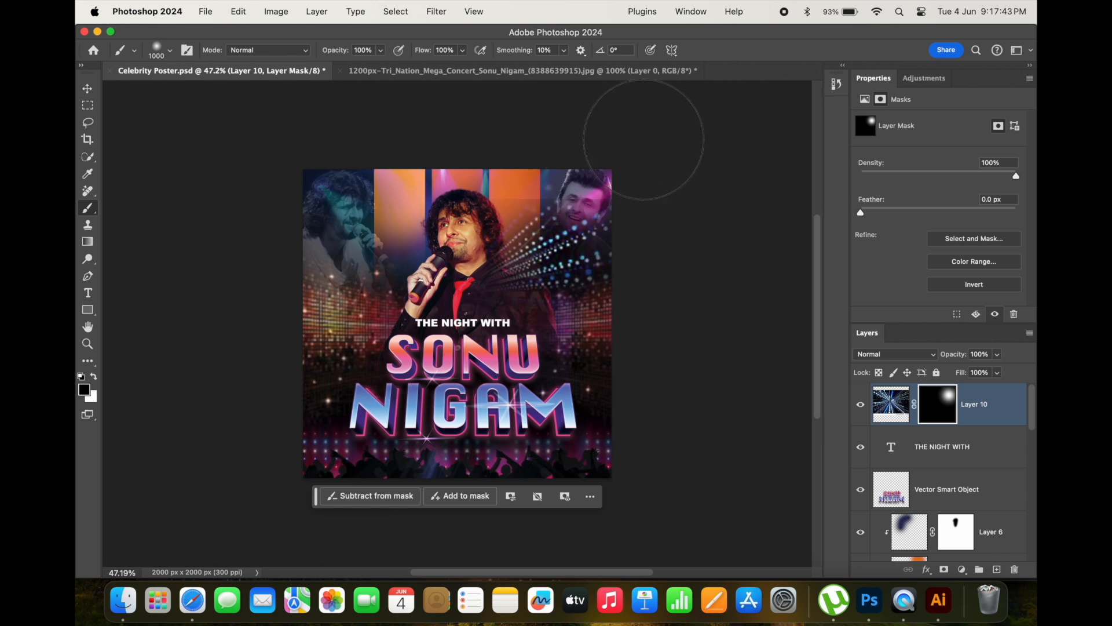
pyautogui.press('x')
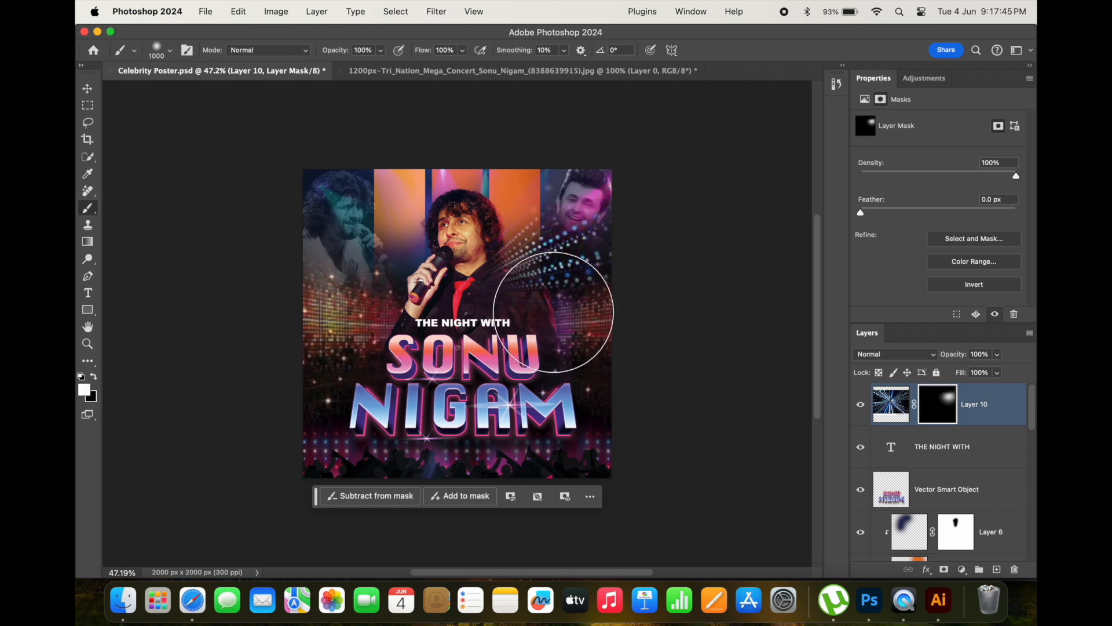
pyautogui.click(399, 284)
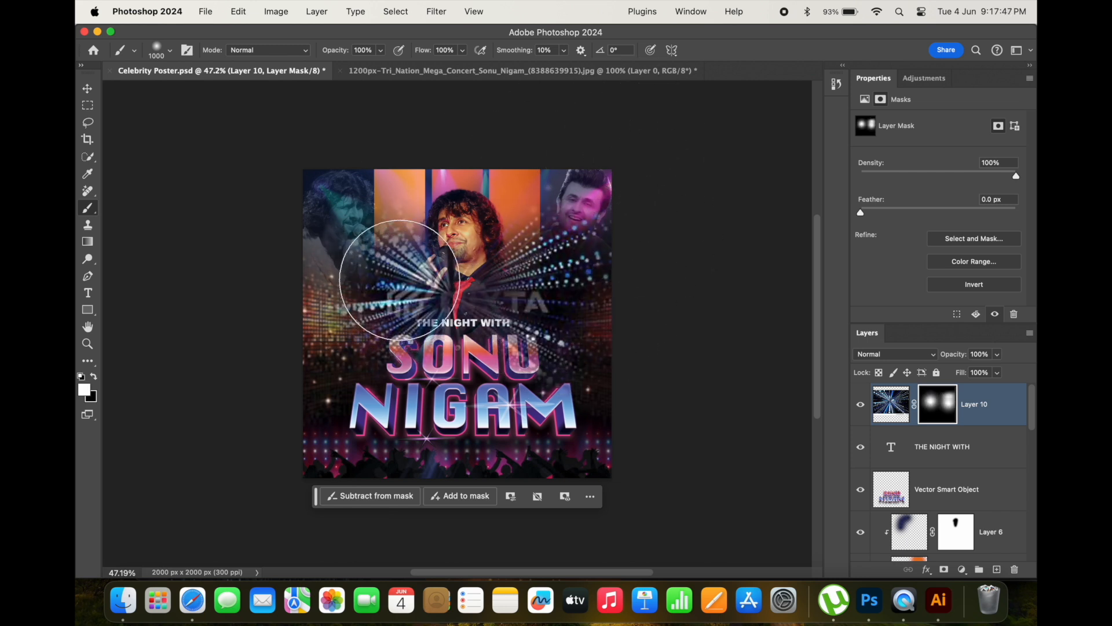
pyautogui.click(404, 281)
pyautogui.click(474, 294)
# Shrink the light burst and center it around the main singer's upper body
pyautogui.press('v')
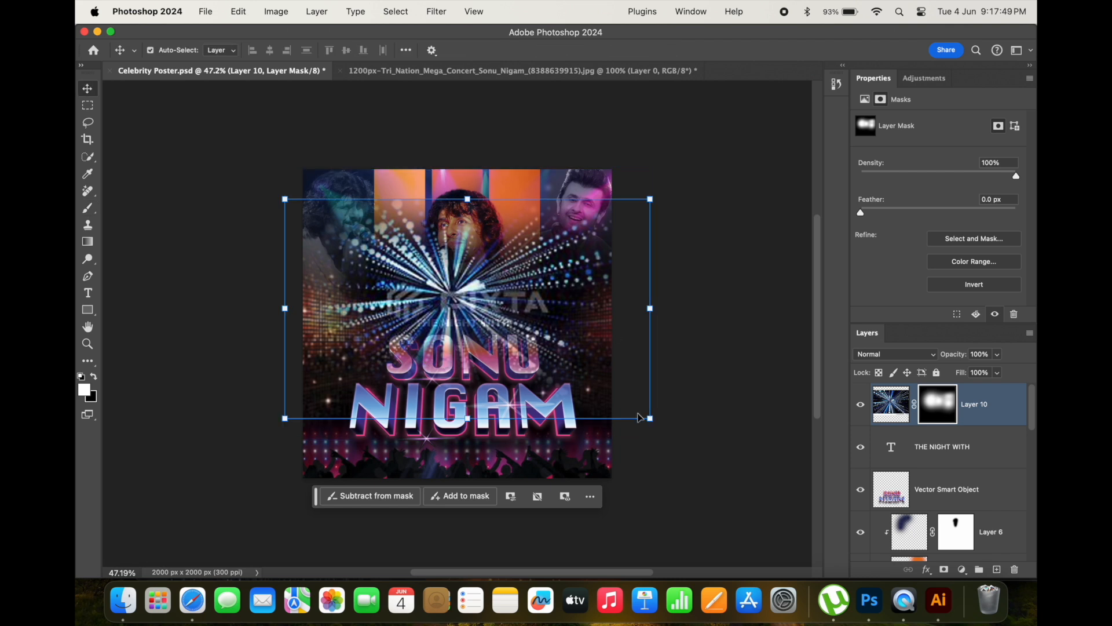
pyautogui.moveTo(650, 418); pyautogui.dragTo(574, 368)
pyautogui.moveTo(444, 324); pyautogui.dragTo(493, 336)
pyautogui.press('Return')
# Place the light-burst layer directly above Layer 2 in the stack and set its blend mode to Linear Dodge (Add)
pyautogui.press('shift+super+bracketleft')
pyautogui.press('super+bracketright')
pyautogui.press('super+bracketright')
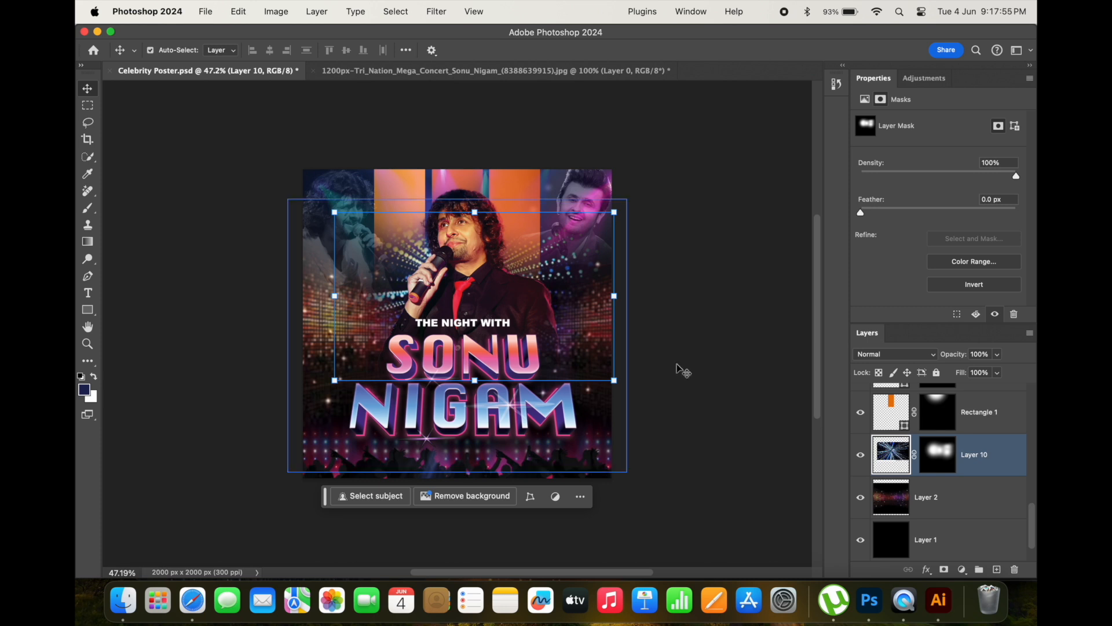
pyautogui.click(922, 354)
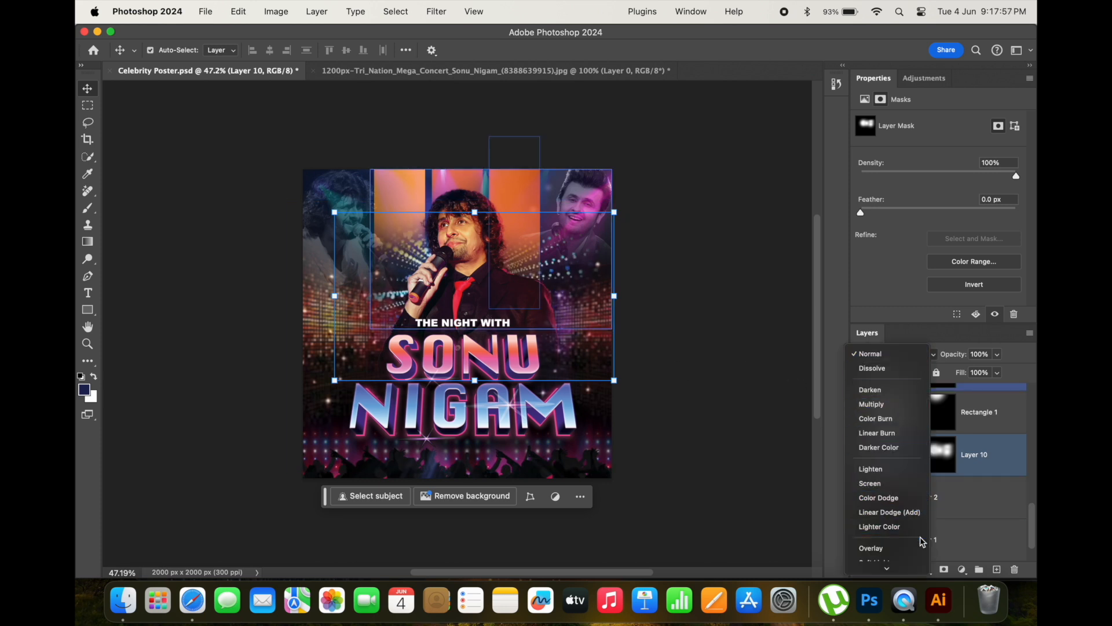
pyautogui.click(921, 511)
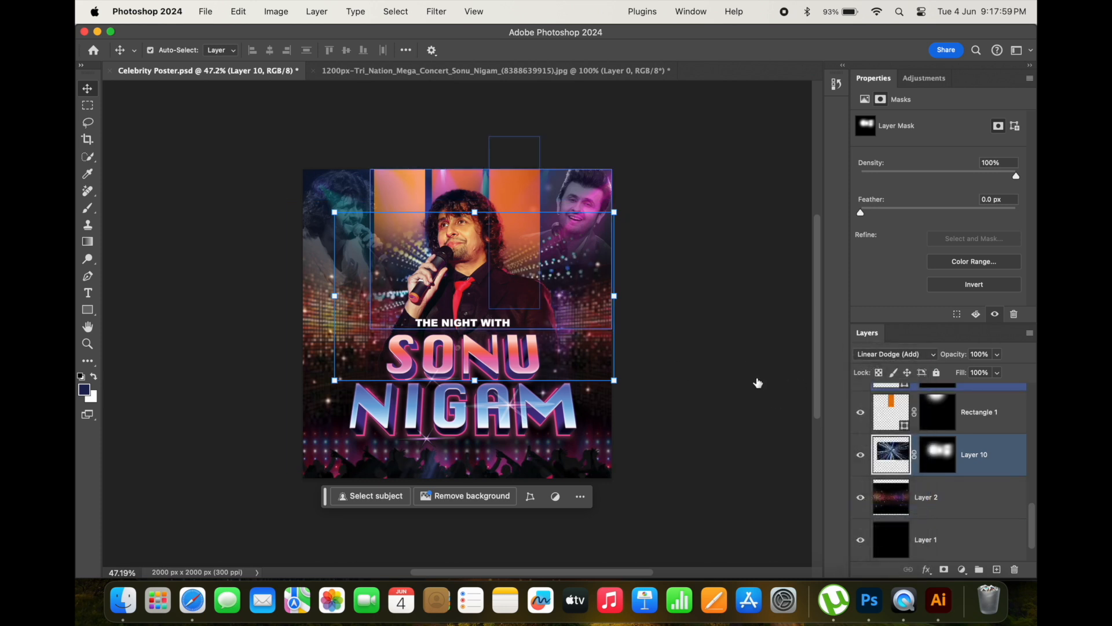
# Select the light-burst layer, Layer 10, and open its opacity setting
pyautogui.click(758, 380)
pyautogui.click(971, 420)
pyautogui.click(967, 444)
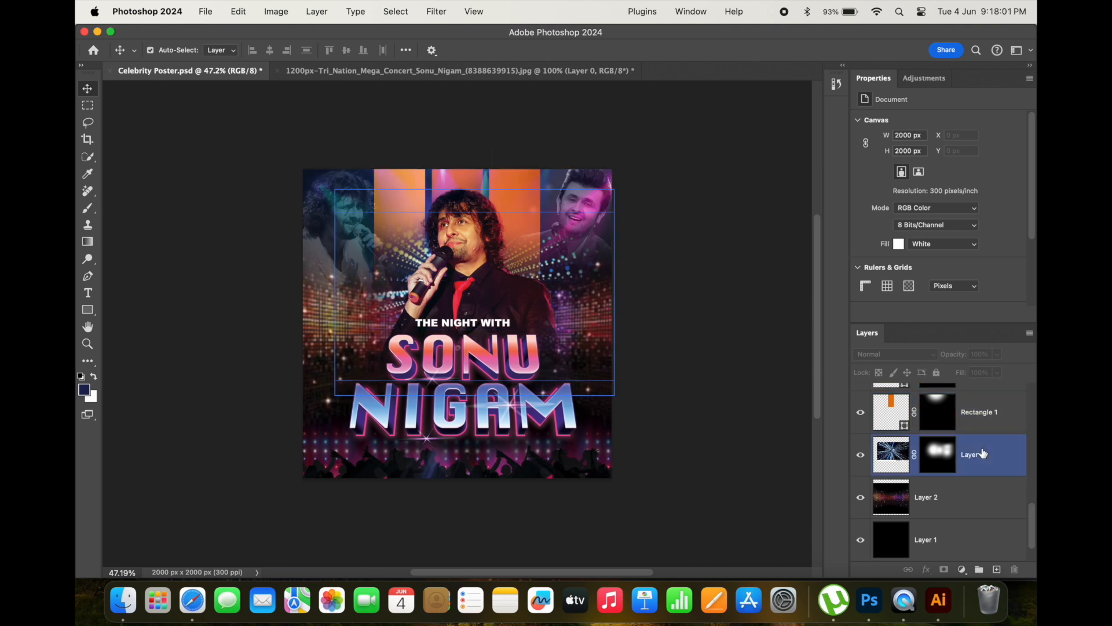
pyautogui.click(995, 356)
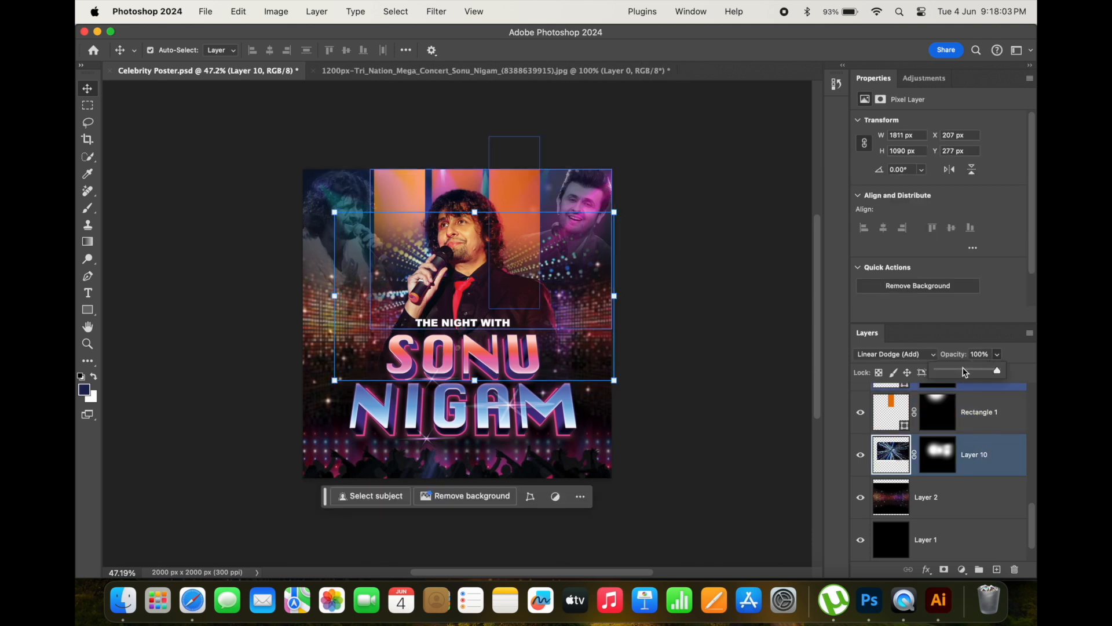
# Place the golden light-streak image across the poster's lower half and send its layer down to directly above Layer 2
pyautogui.moveTo(563, 392)
pyautogui.mouseDown()
pyautogui.moveTo(588, 421)
pyautogui.moveTo(568, 340)
pyautogui.moveTo(546, 354)
pyautogui.mouseUp()
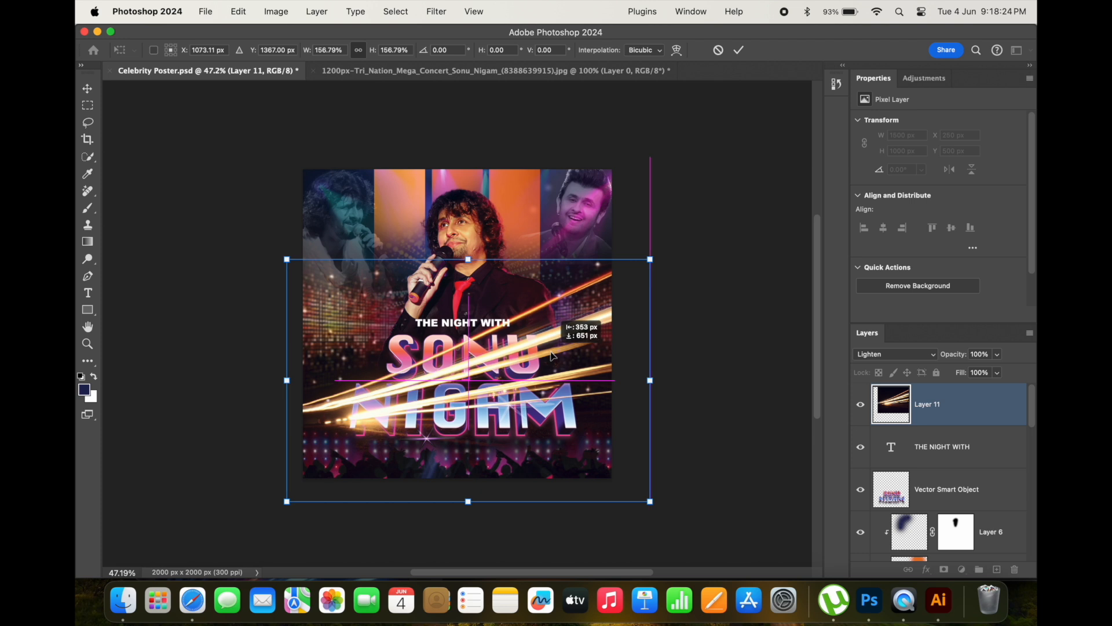
pyautogui.press('Return')
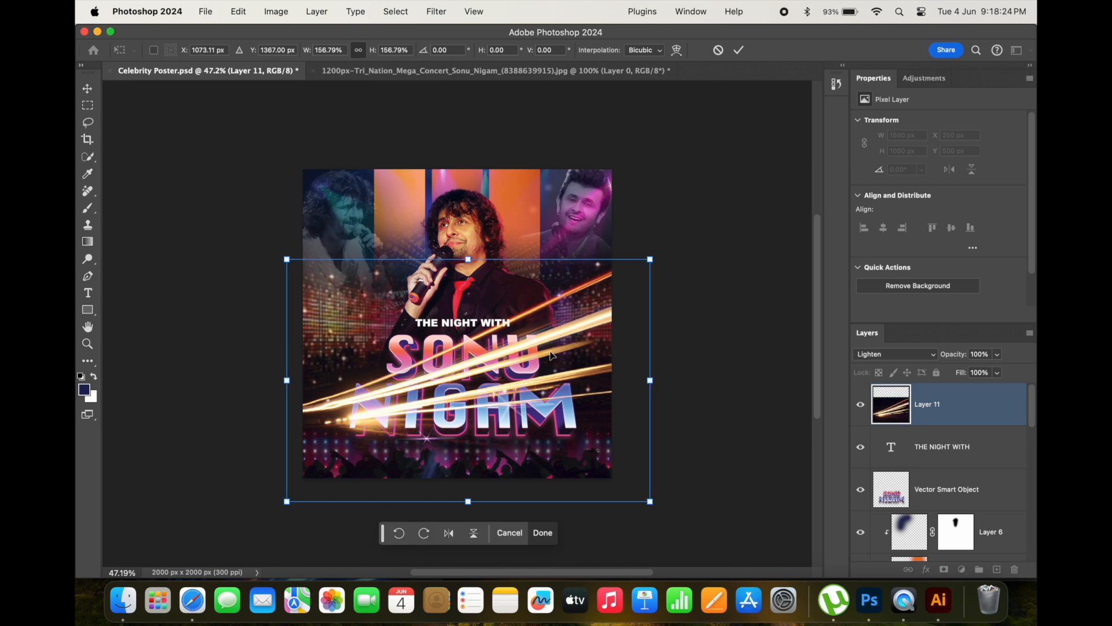
pyautogui.press('super+shift+bracketleft')
pyautogui.press('super+bracketright')
pyautogui.press('super+bracketright')
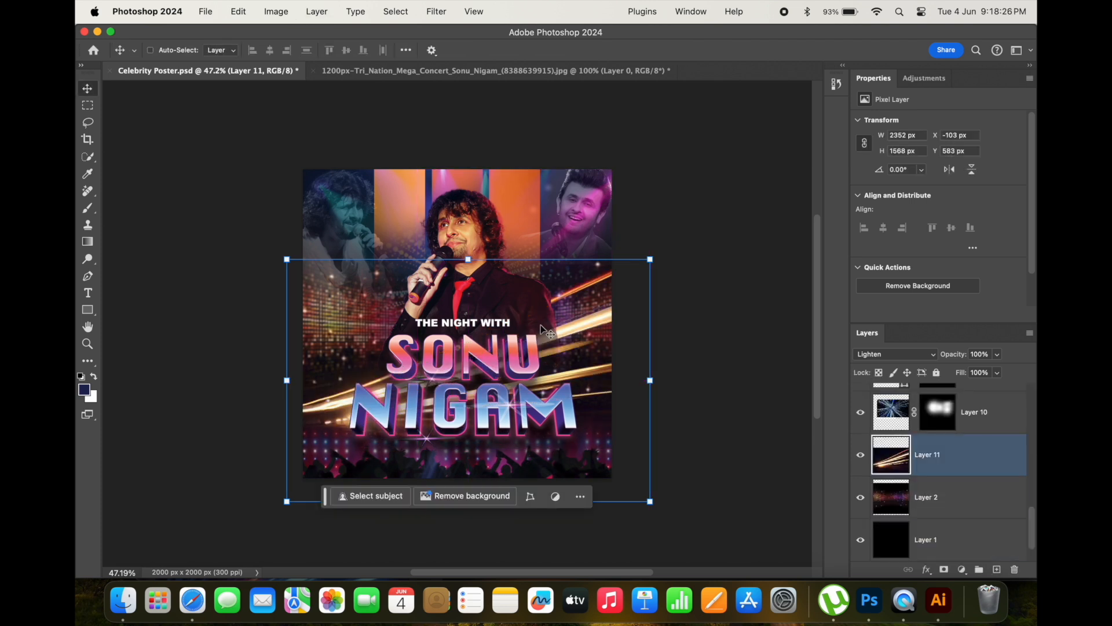
# Reorder the golden light-streak layer, Layer 11, to sit behind the singer, directly below Layer 4
pyautogui.press('super+bracketright')
pyautogui.press('super+bracketright')
pyautogui.press('super+bracketright')
pyautogui.press('super+bracketright')
pyautogui.press('super+bracketright')
pyautogui.press('super+bracketright')
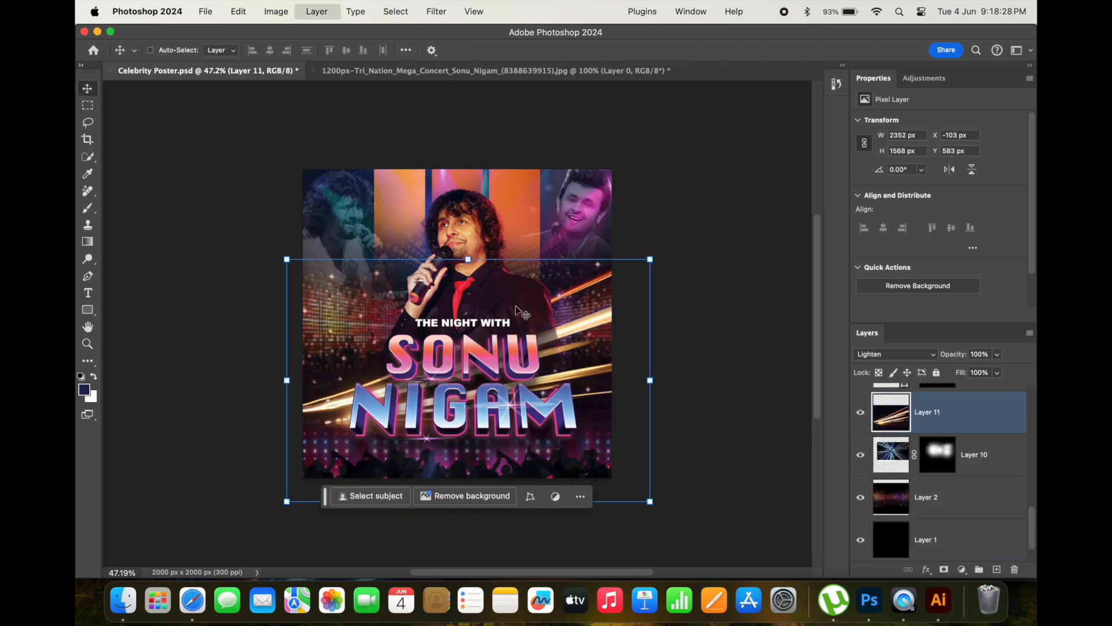
pyautogui.press('super+bracketright')
pyautogui.press('super+bracketright')
pyautogui.press('super+bracketright')
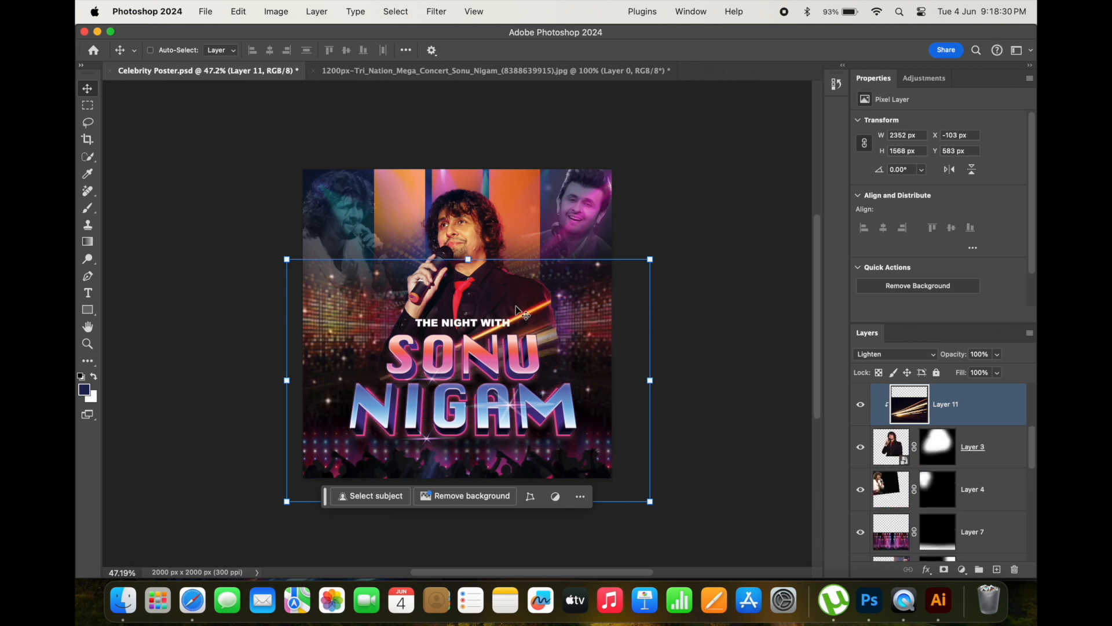
pyautogui.press('super+bracketleft')
pyautogui.press('super+bracketleft')
pyautogui.press('super+bracketleft')
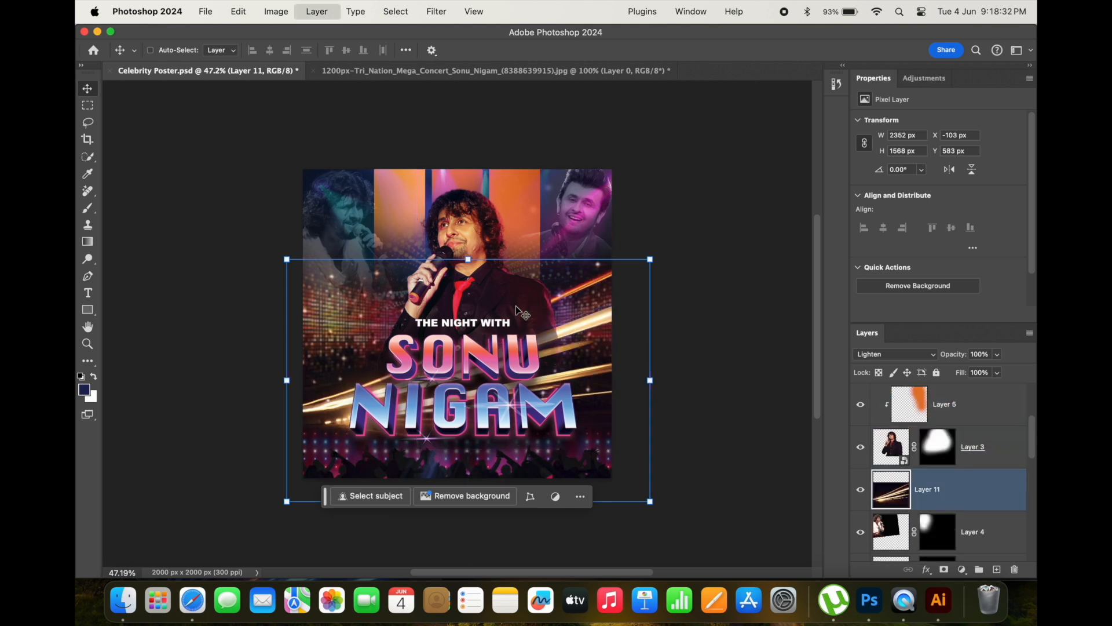
# Shift the golden light streaks down by about 130 px using Free Transform
pyautogui.moveTo(628, 361); pyautogui.dragTo(634, 409)
pyautogui.click(643, 410)
pyautogui.click(608, 365)
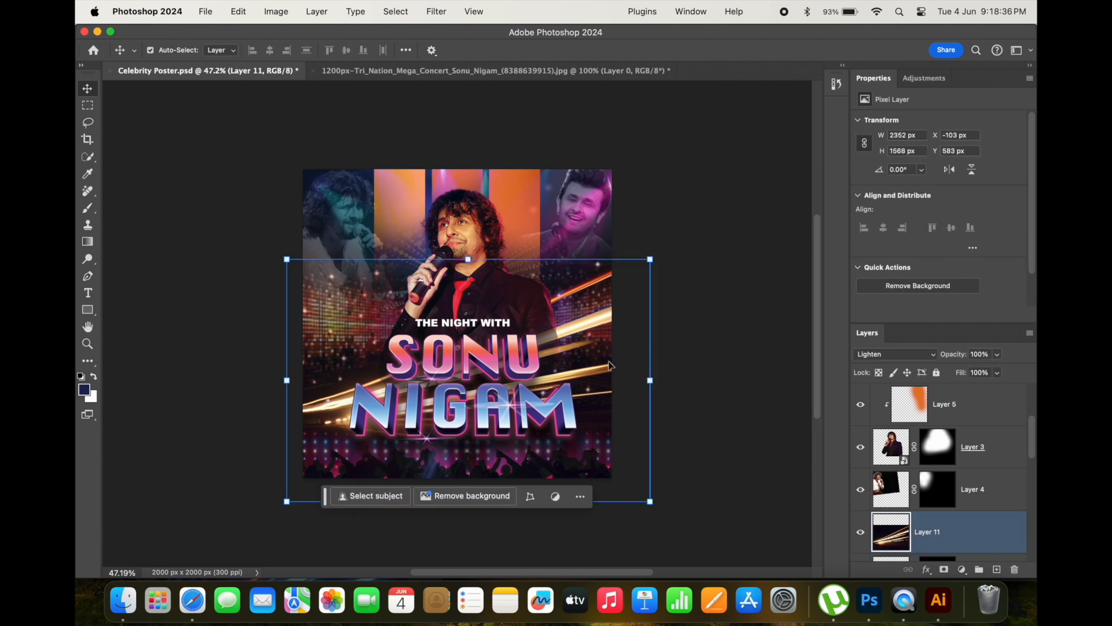
pyautogui.press('super+t')
pyautogui.moveTo(610, 360); pyautogui.dragTo(610, 362)
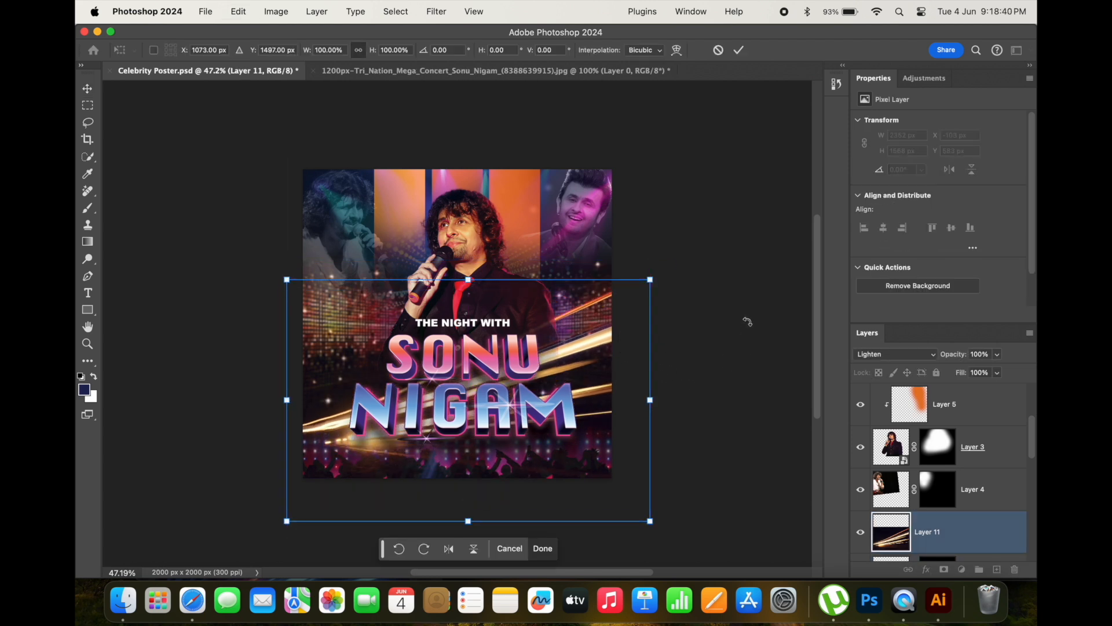
pyautogui.click(738, 51)
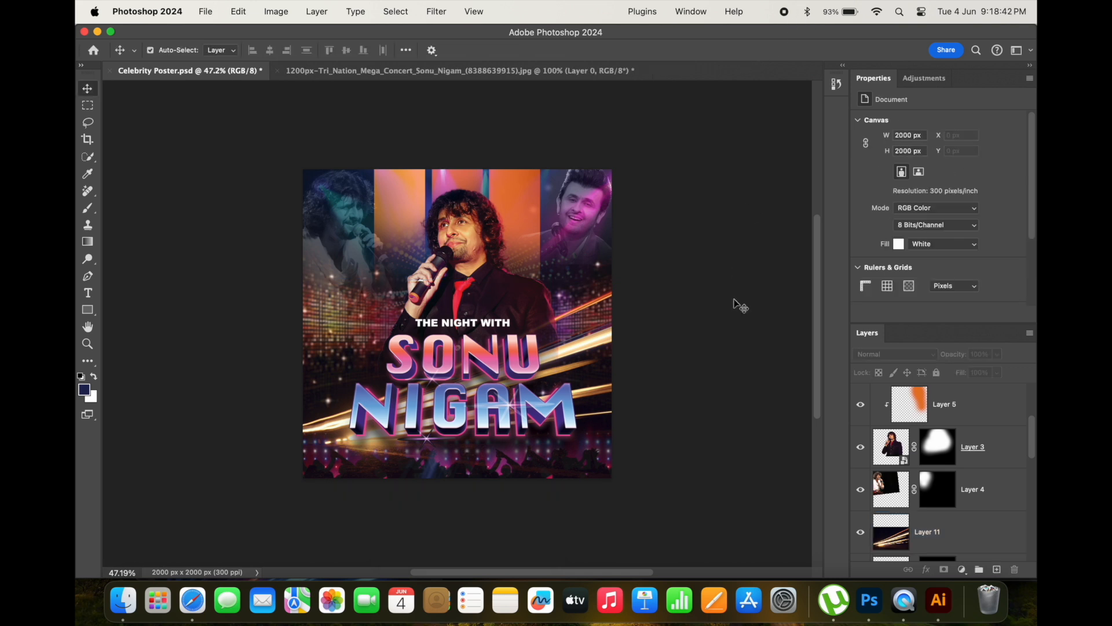
# Increase the SONU NIGAM title's contrast with Levels, setting the midtones to 1.26 and raising the black input, and save the poster
pyautogui.click(472, 432)
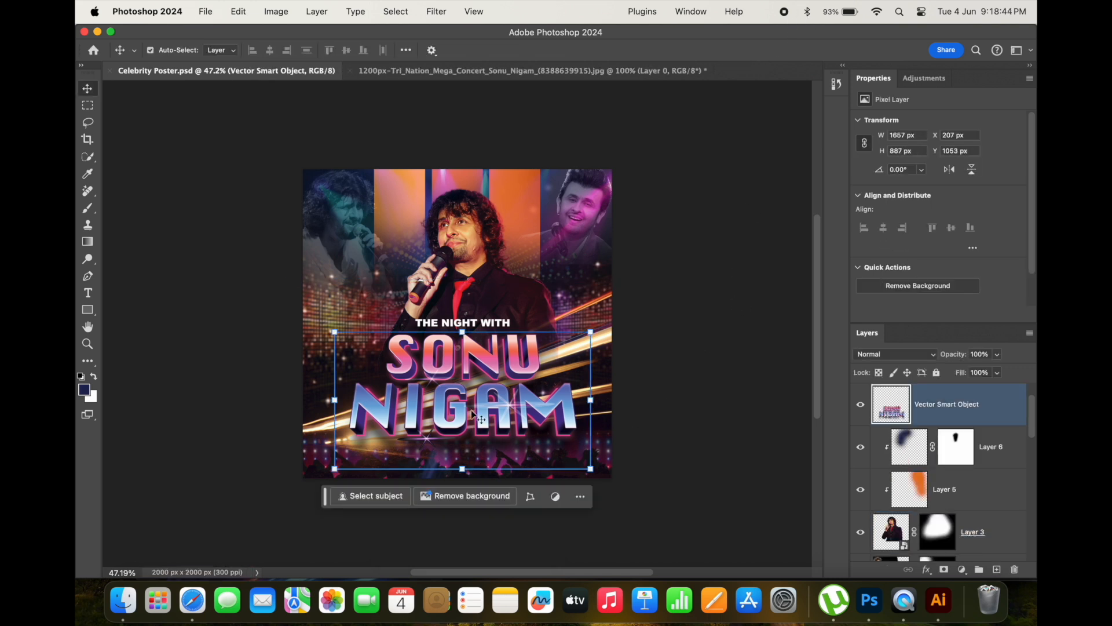
pyautogui.press('super+l')
pyautogui.moveTo(710, 313); pyautogui.dragTo(705, 311)
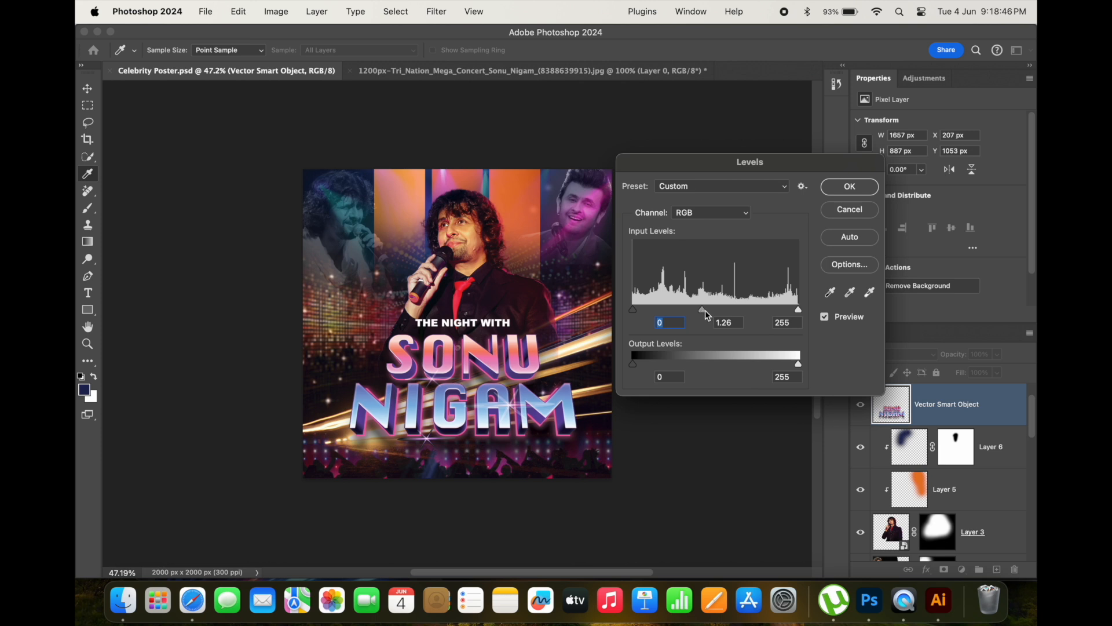
pyautogui.moveTo(633, 310); pyautogui.dragTo(649, 319)
pyautogui.click(843, 196)
pyautogui.press('v')
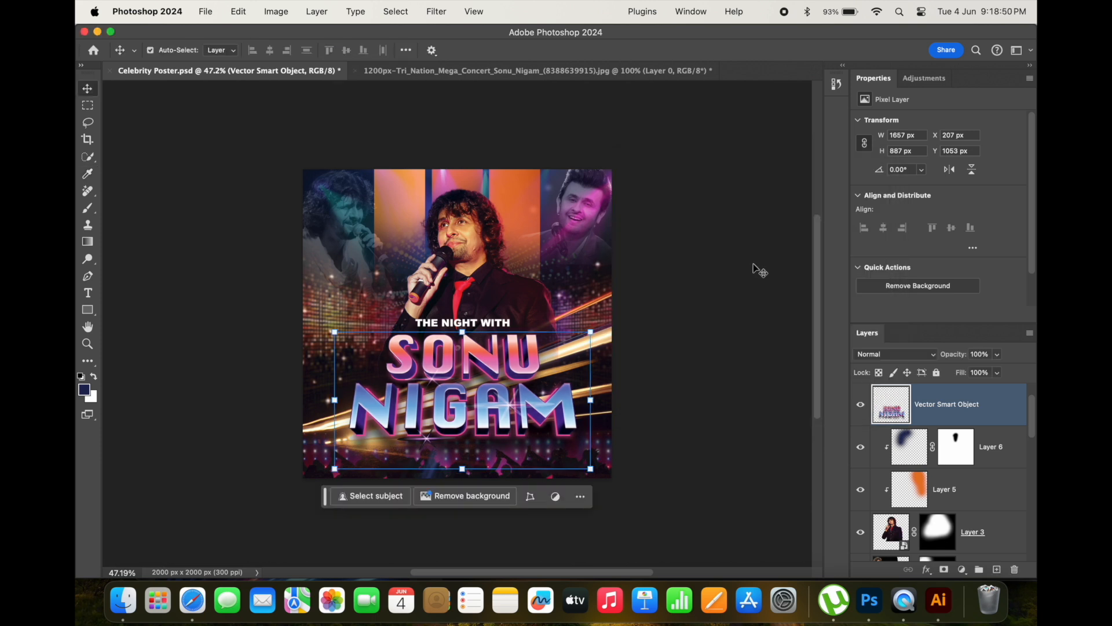
pyautogui.click(756, 271)
pyautogui.press('super+s')
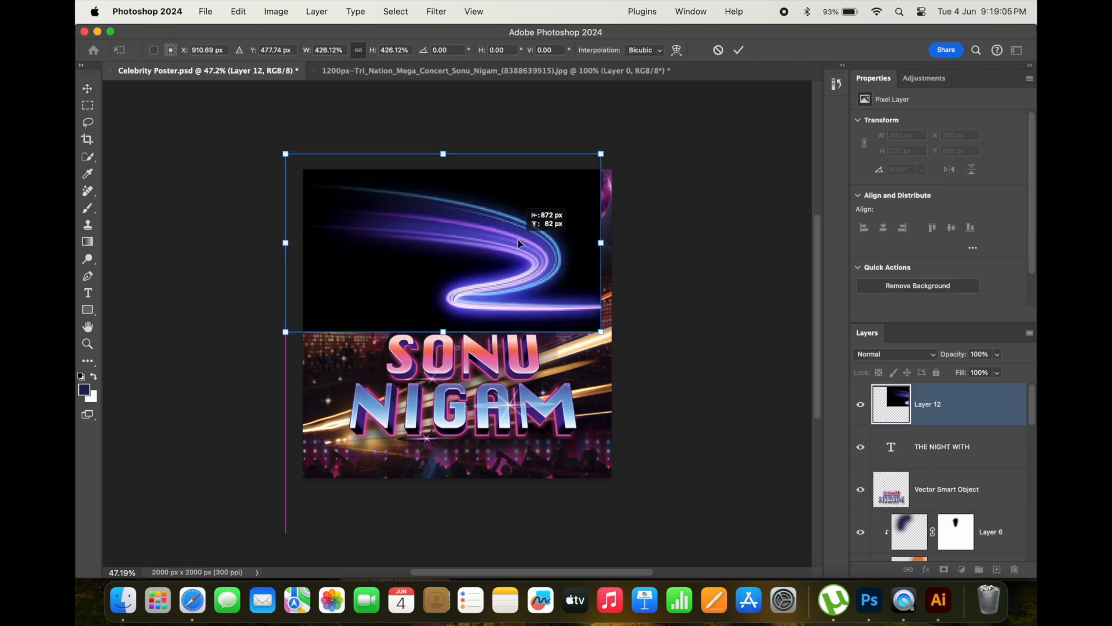
# Place the purple light-trail image over the poster's upper half and set its blend mode to Lighten
pyautogui.moveTo(519, 240); pyautogui.dragTo(532, 234)
pyautogui.press('Return')
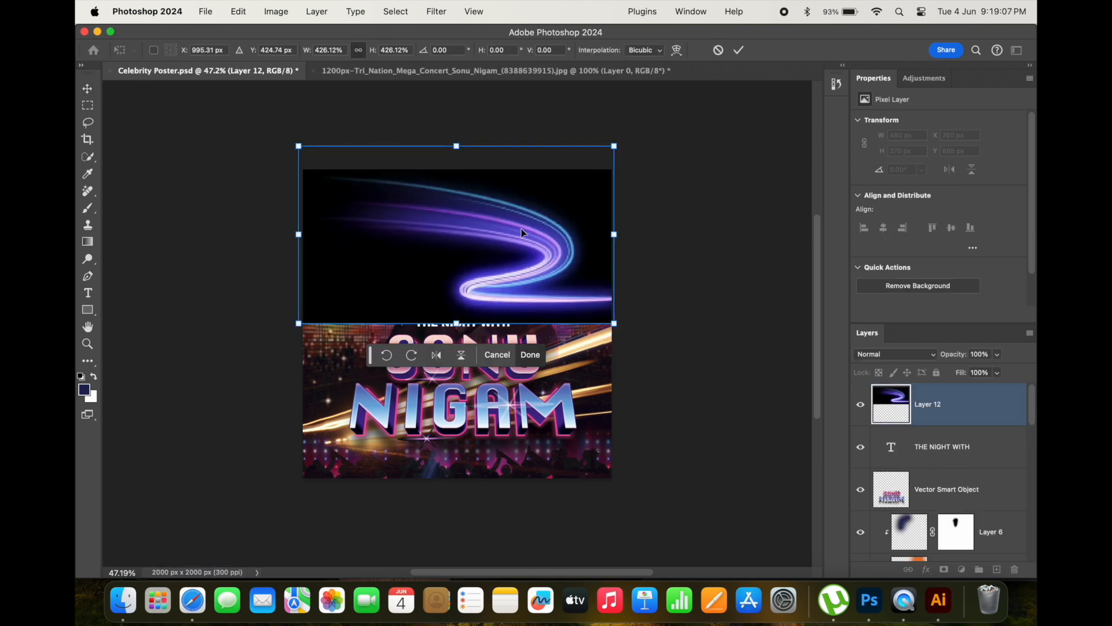
pyautogui.click(892, 355)
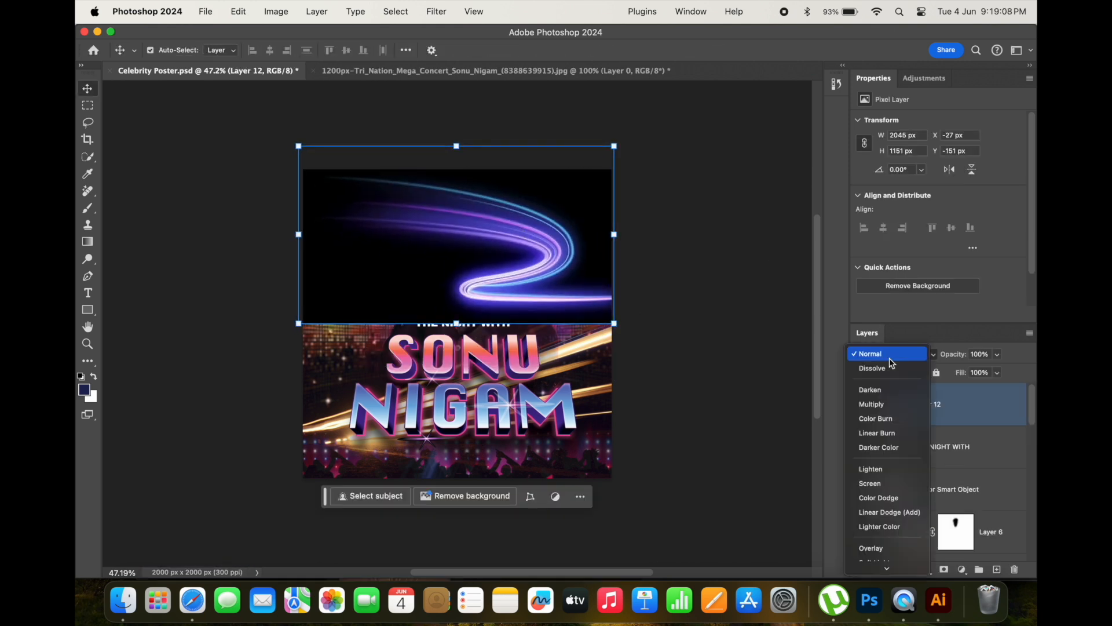
pyautogui.click(881, 481)
pyautogui.click(683, 273)
pyautogui.click(517, 317)
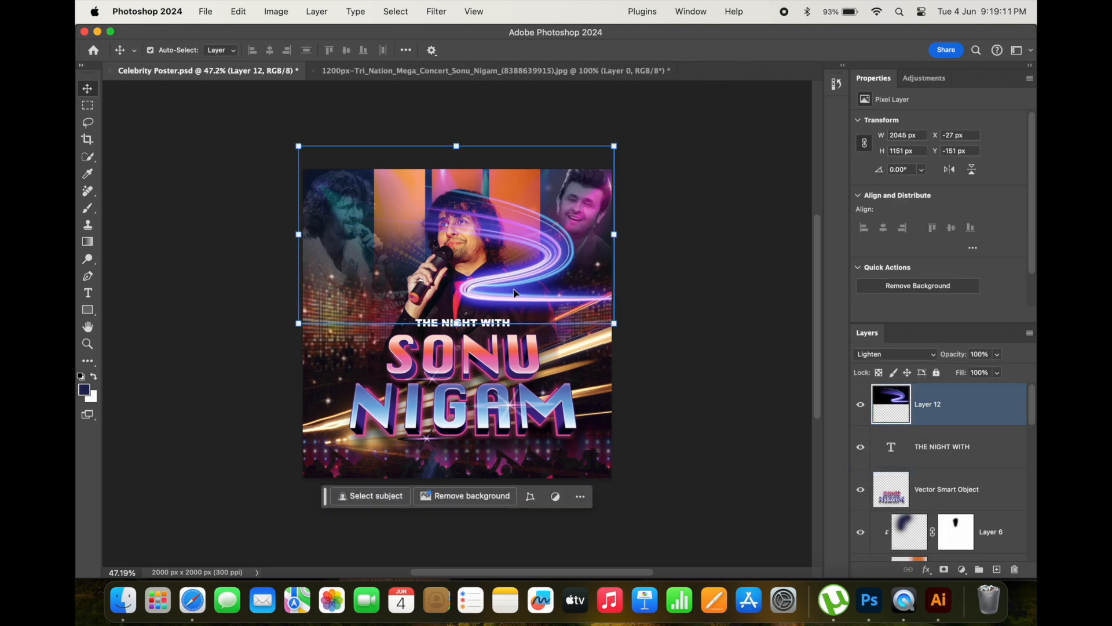
# Send the purple light-trail layer, Layer 12, down the stack to directly above Layer 2
pyautogui.press('super+bracketleft')
pyautogui.press('super+bracketleft')
pyautogui.press('super+bracketleft')
pyautogui.press('super+bracketleft')
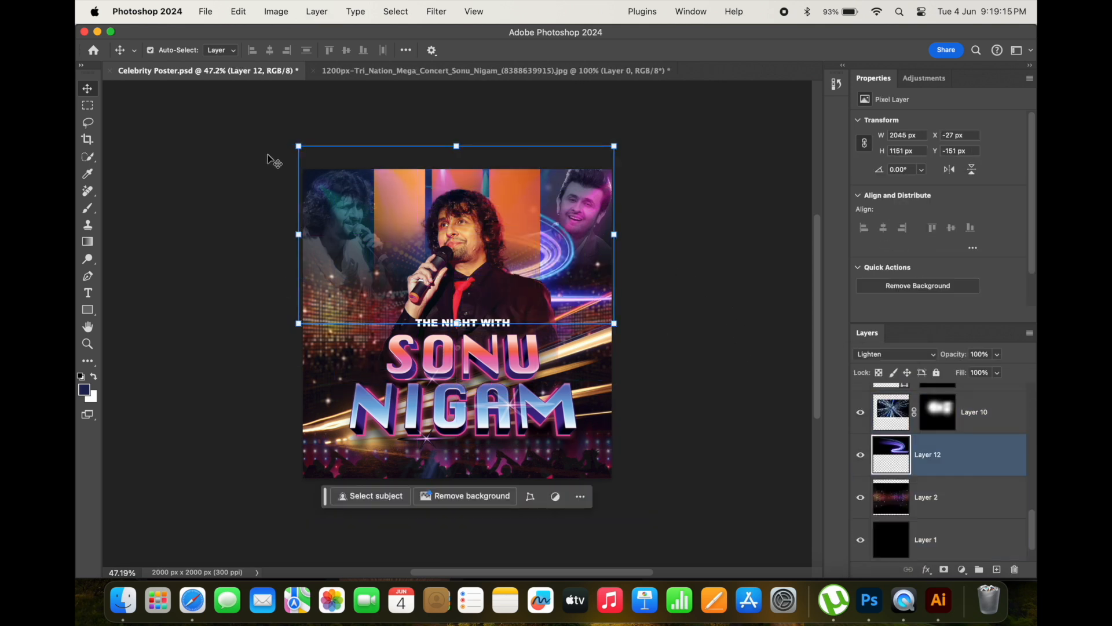
# Enlarge the purple light trail to about 2698 by 1519 px, reposition it behind the singer, and save the poster
pyautogui.moveTo(289, 145); pyautogui.dragTo(190, 85)
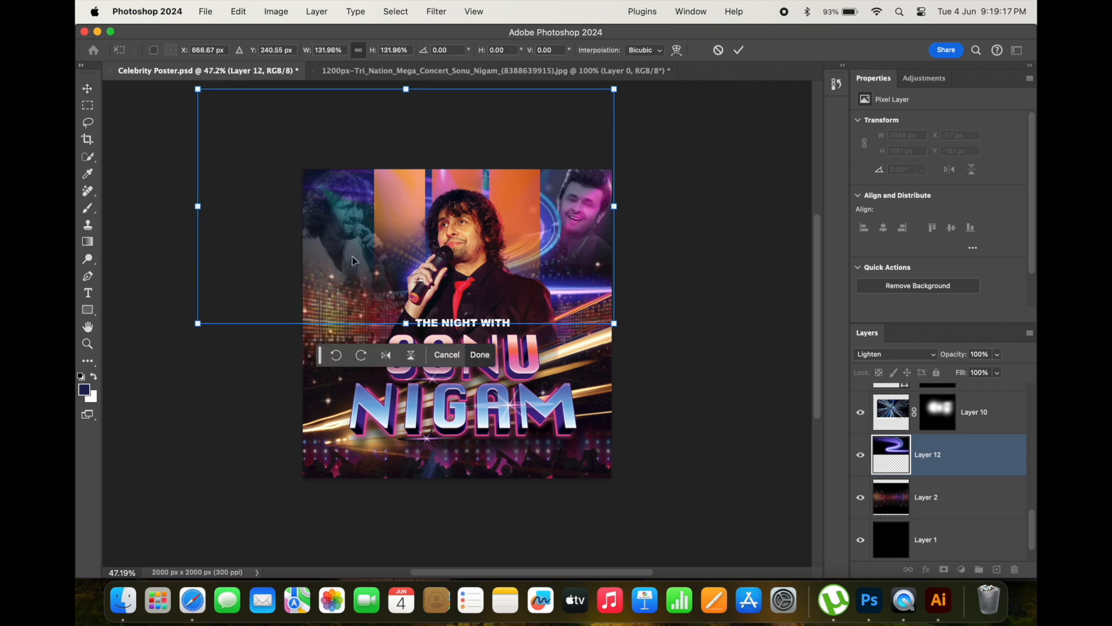
pyautogui.moveTo(352, 257)
pyautogui.mouseDown()
pyautogui.moveTo(310, 284)
pyautogui.moveTo(338, 318)
pyautogui.moveTo(366, 267)
pyautogui.mouseUp()
pyautogui.moveTo(517, 284); pyautogui.dragTo(516, 295)
pyautogui.click(739, 50)
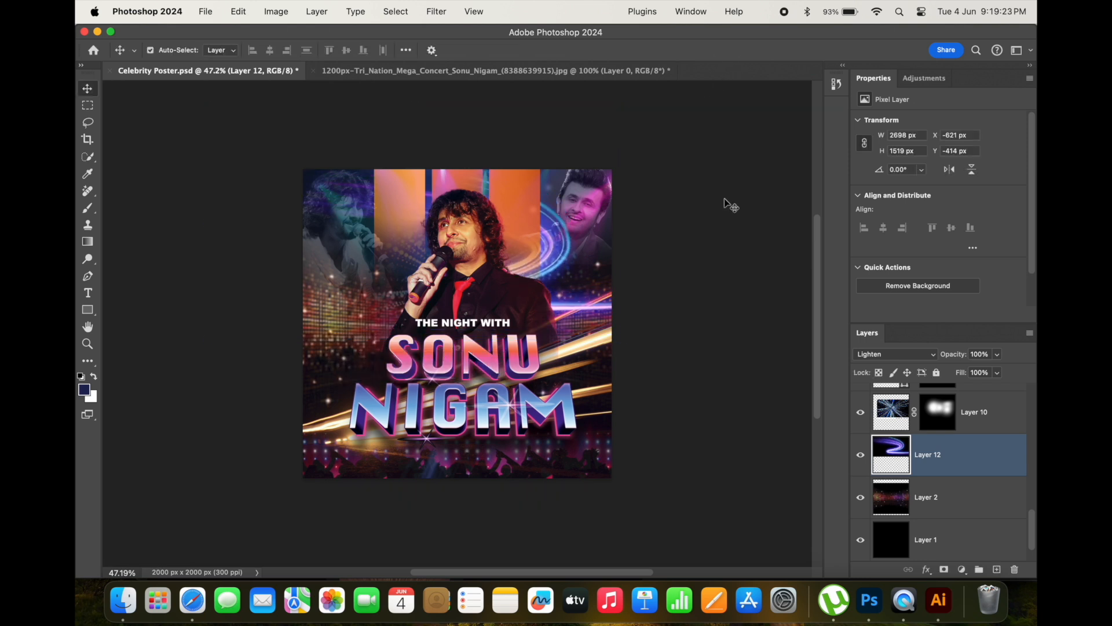
pyautogui.click(724, 198)
pyautogui.press('super+s')
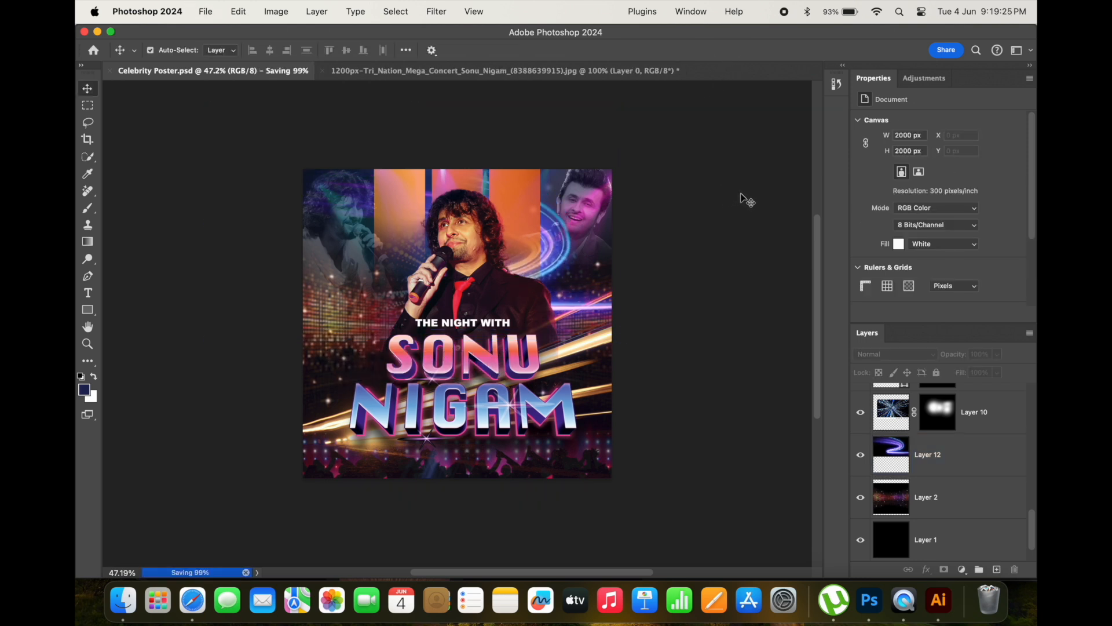
# Lower the opacity of the purple light-trail layer, Layer 12, to 50%
pyautogui.click(981, 534)
pyautogui.click(979, 455)
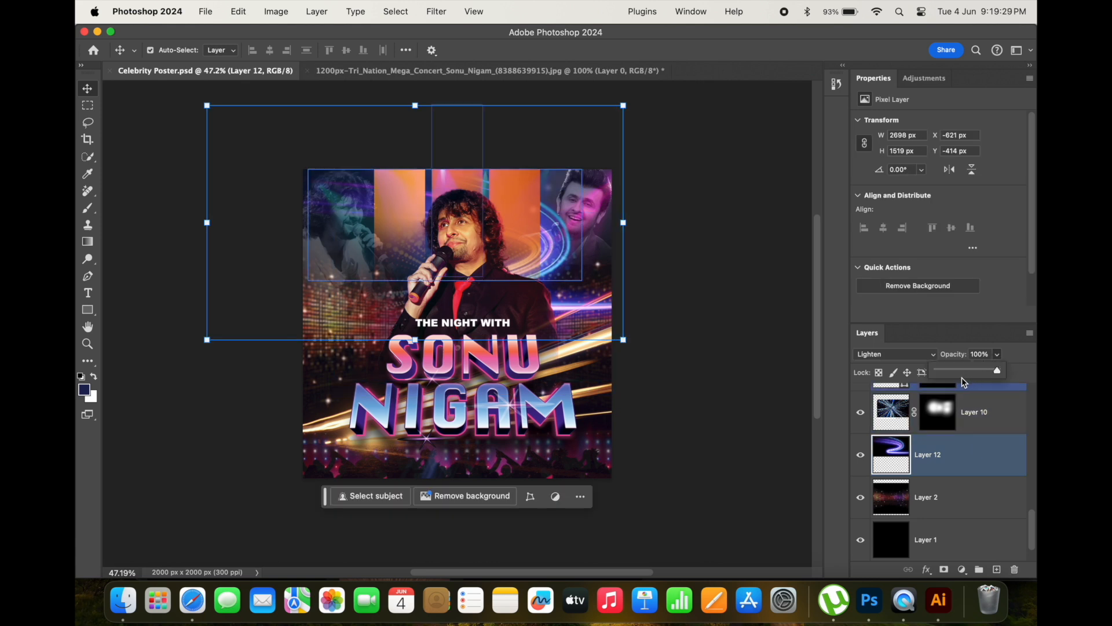
pyautogui.moveTo(958, 375); pyautogui.dragTo(968, 370)
pyautogui.press('super+t')
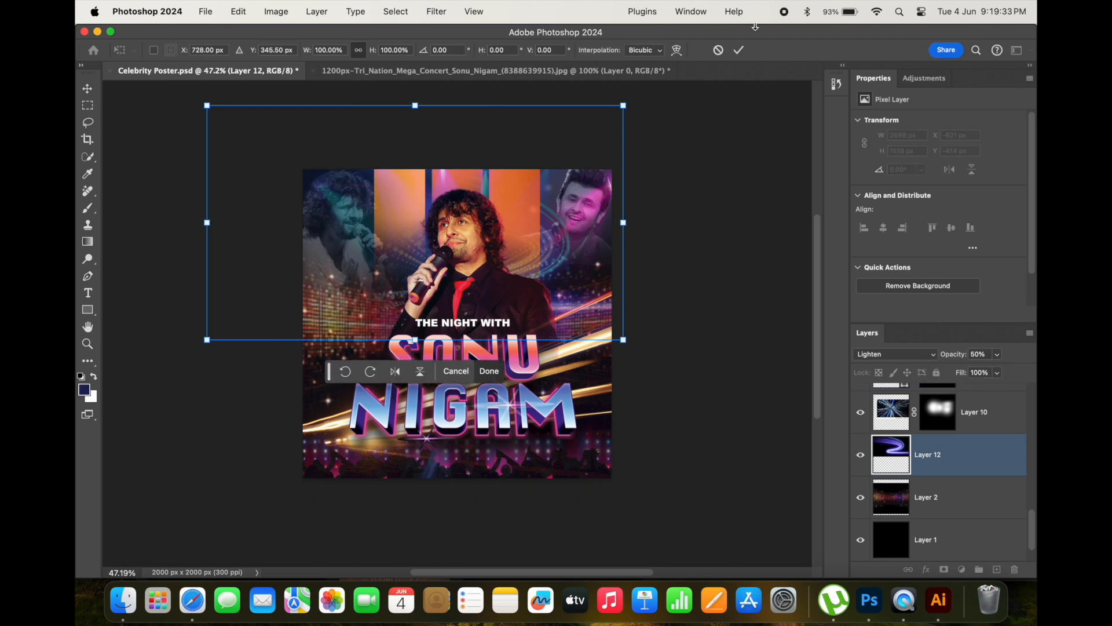
pyautogui.press('Return')
pyautogui.click(747, 214)
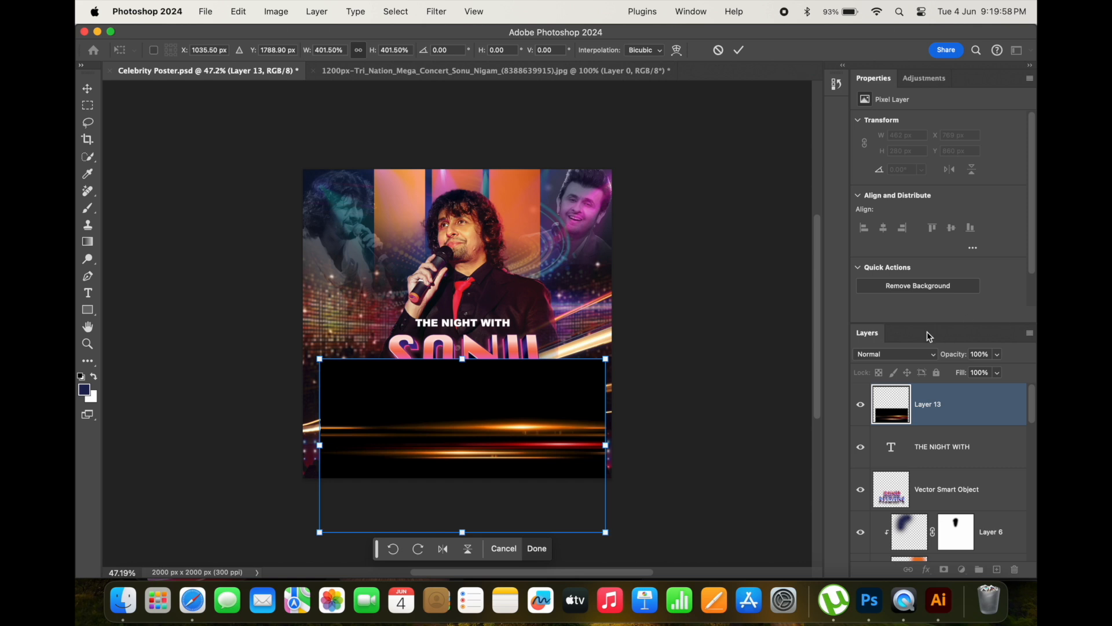
# Set the orange light-flare layer, Layer 13, to Screen blending and position the flare over the lower part of the title
pyautogui.click(906, 353)
pyautogui.click(886, 484)
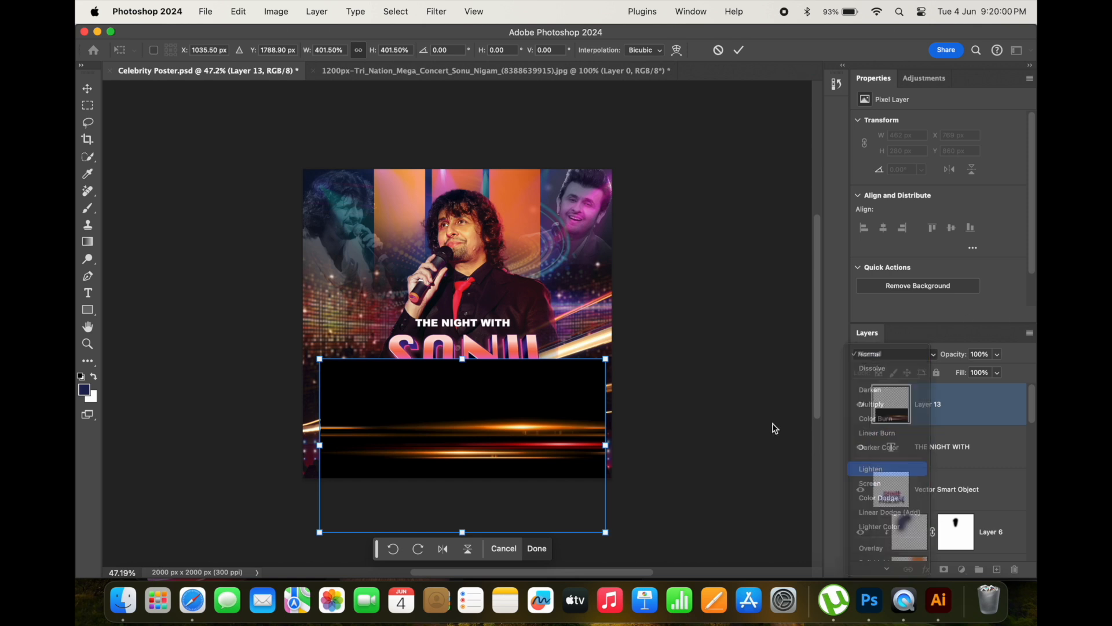
pyautogui.moveTo(525, 452); pyautogui.dragTo(511, 433)
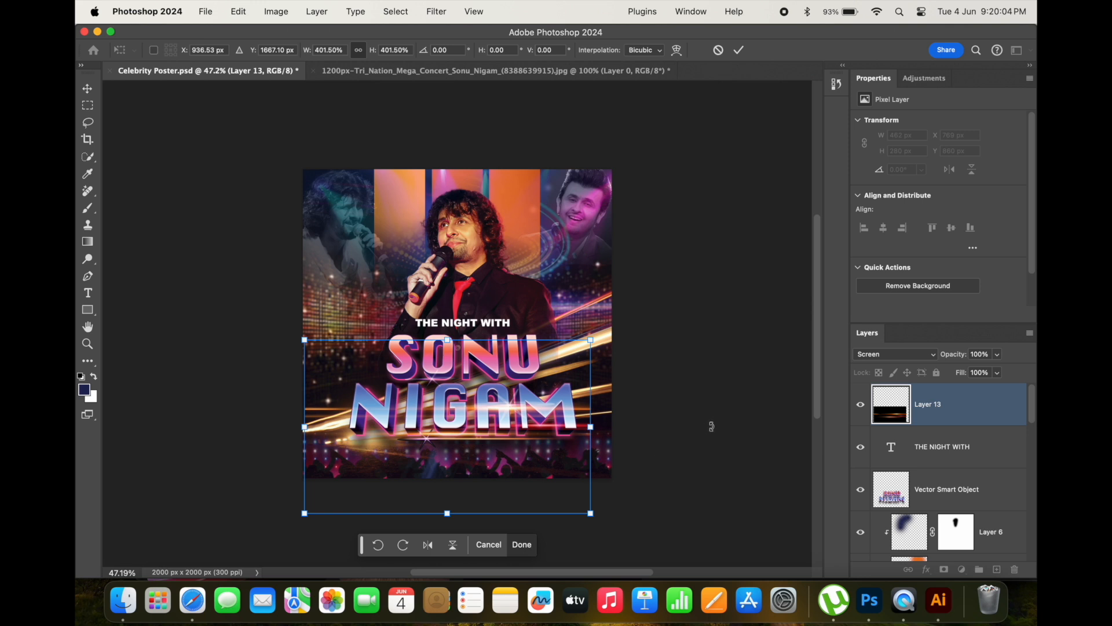
pyautogui.click(740, 50)
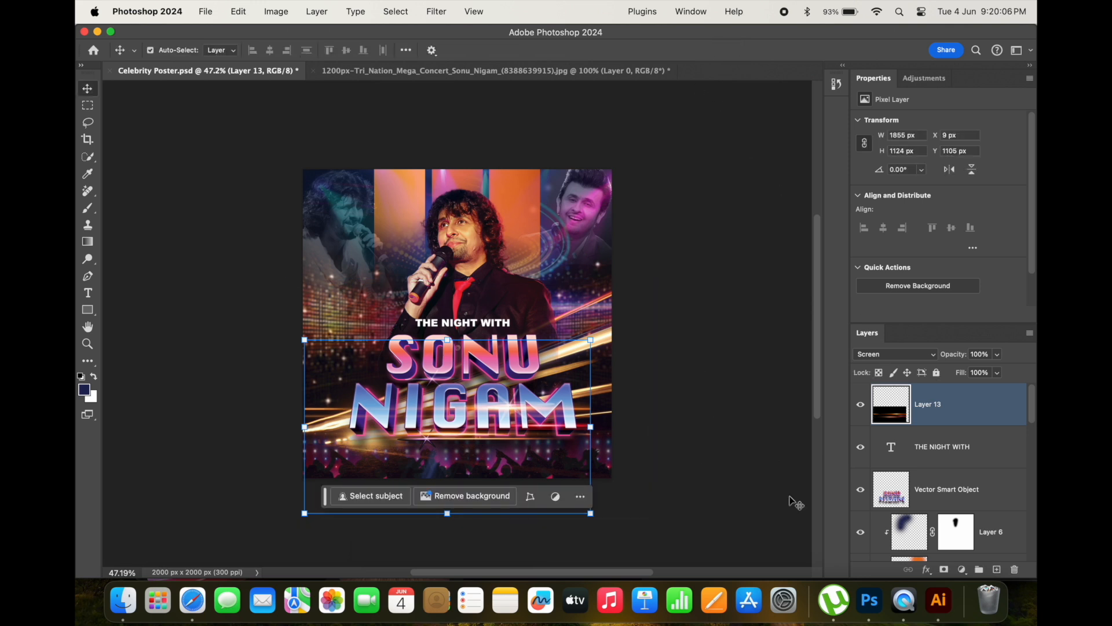
# Add a black mask to Layer 13, paint white over the title area to reveal the flare, and save the poster
pyautogui.keyDown('alt'); pyautogui.click(944, 571); pyautogui.keyUp('alt')
pyautogui.press('b')
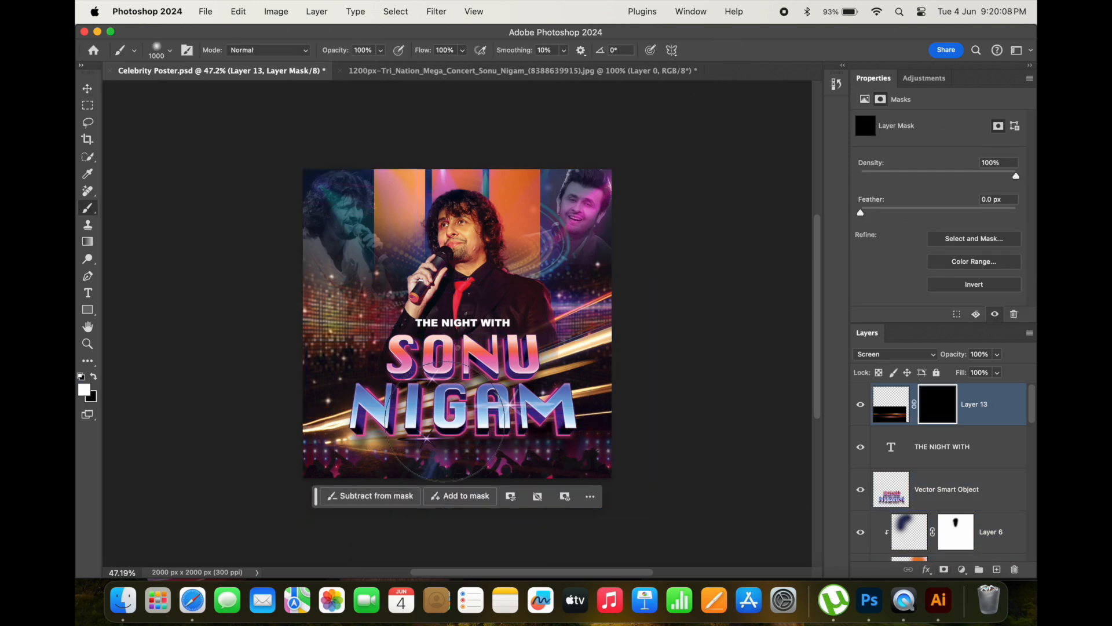
pyautogui.click(452, 416)
pyautogui.moveTo(402, 401)
pyautogui.mouseDown()
pyautogui.moveTo(511, 383)
pyautogui.moveTo(405, 389)
pyautogui.mouseUp()
pyautogui.press('v')
pyautogui.click(671, 330)
pyautogui.press('super+s')
pyautogui.press('super+0')
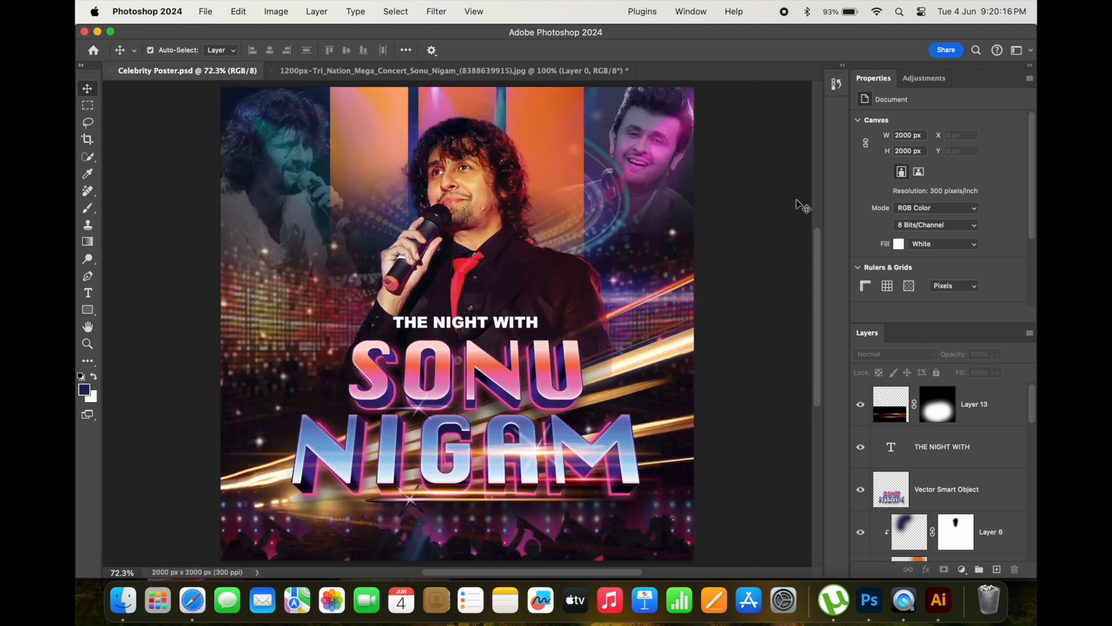